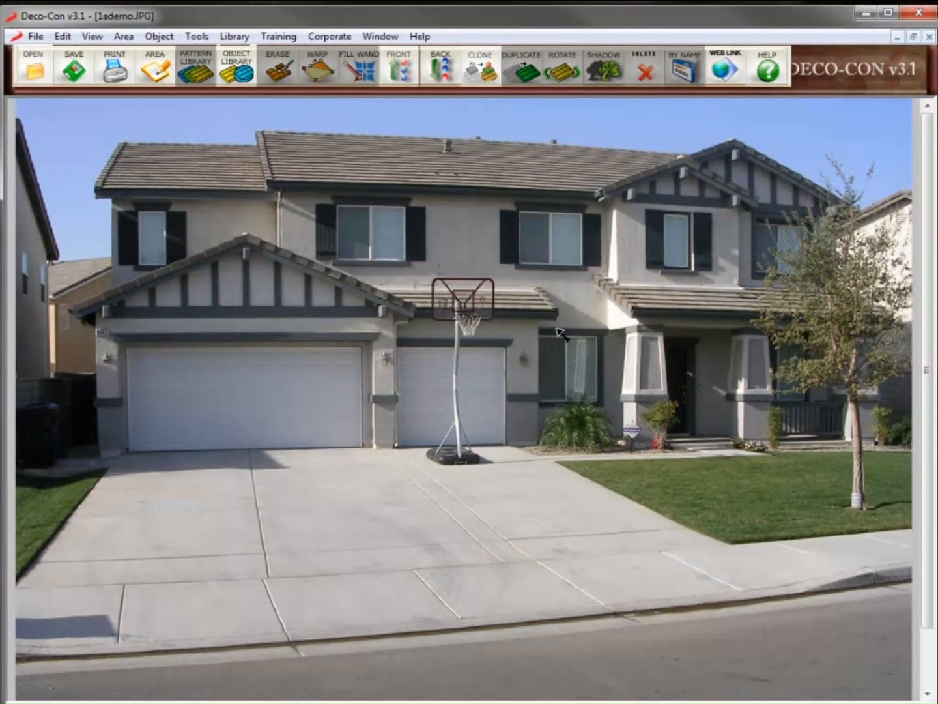
Start cloning with the large square brush and set a wall spot as the source
left_click(484, 75)
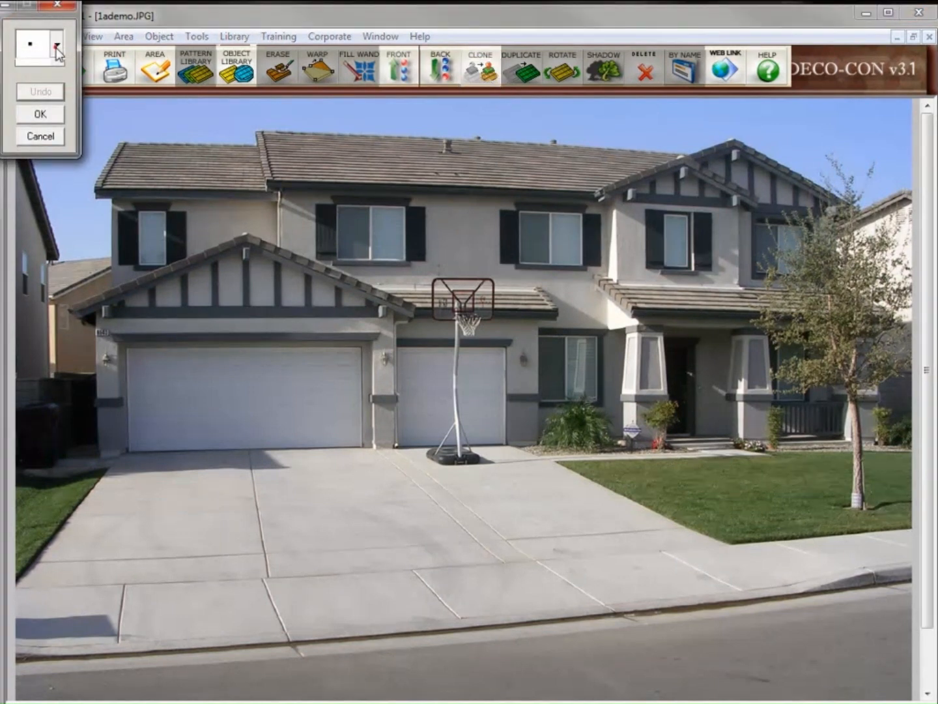
left_click(56, 44)
left_click_drag(56, 91, 59, 125)
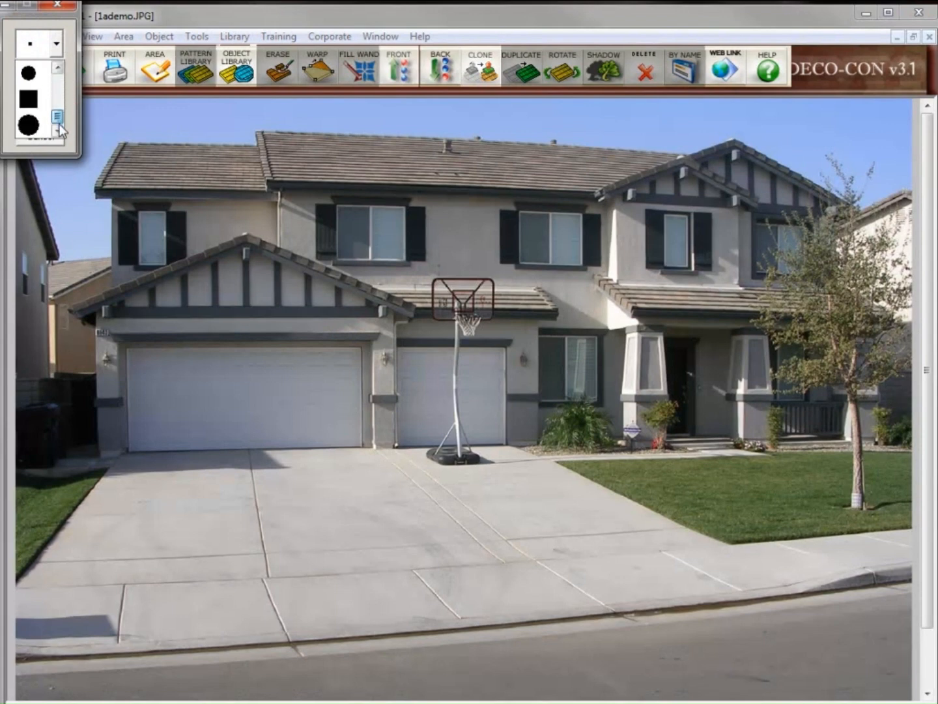
left_click(28, 97)
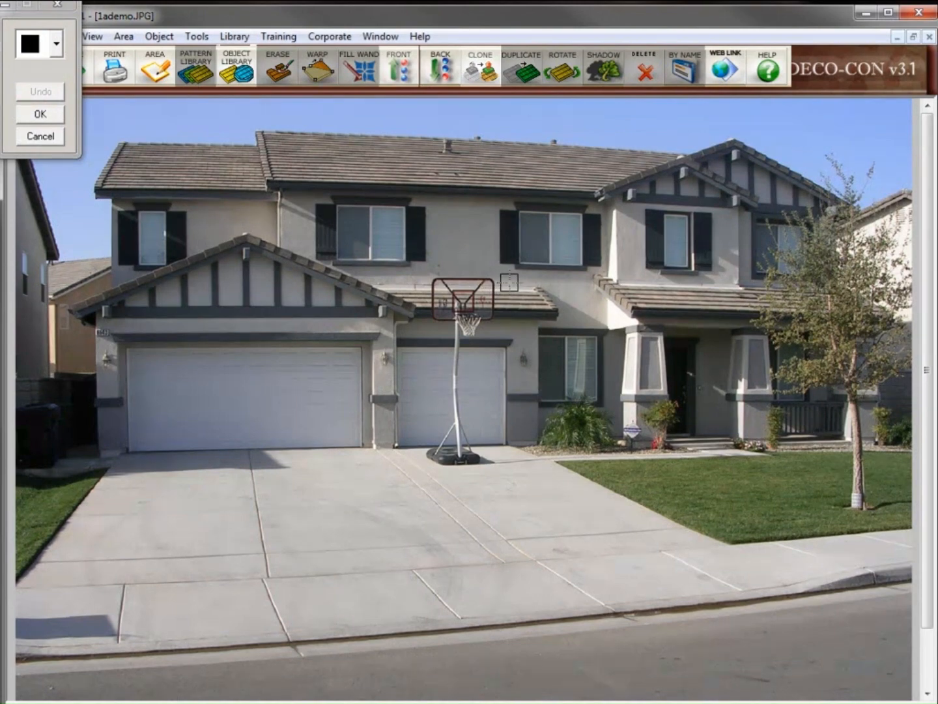
scroll(509, 283, "up", 1)
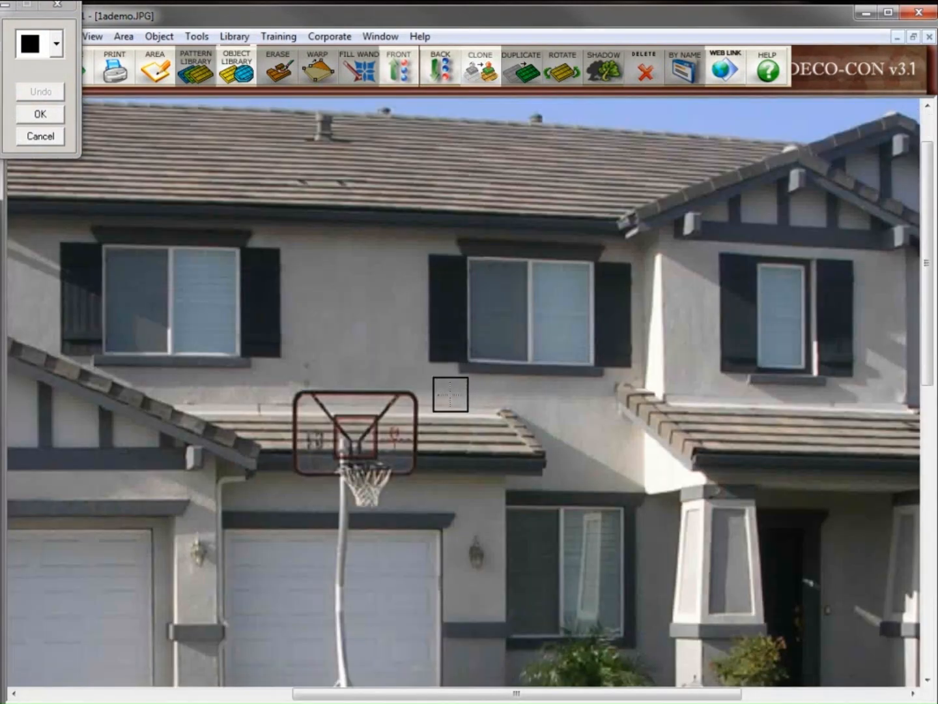
left_click(451, 394)
Paint wall, roof tiles, fascia and garage door over the backboard and pole, then accept
left_click_drag(413, 394, 290, 394)
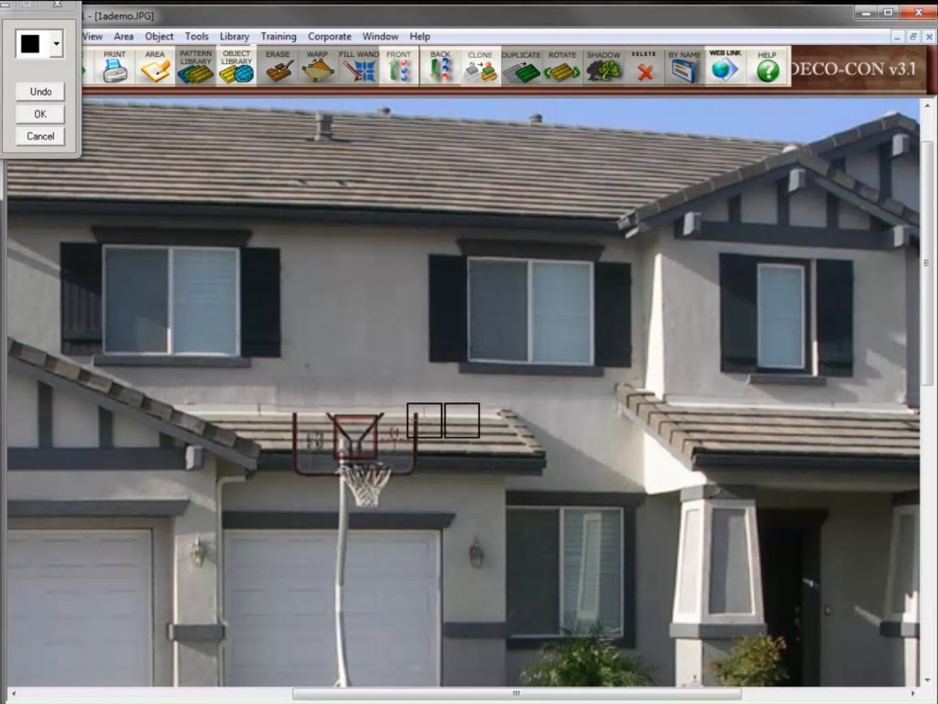
left_click_drag(425, 423, 278, 417)
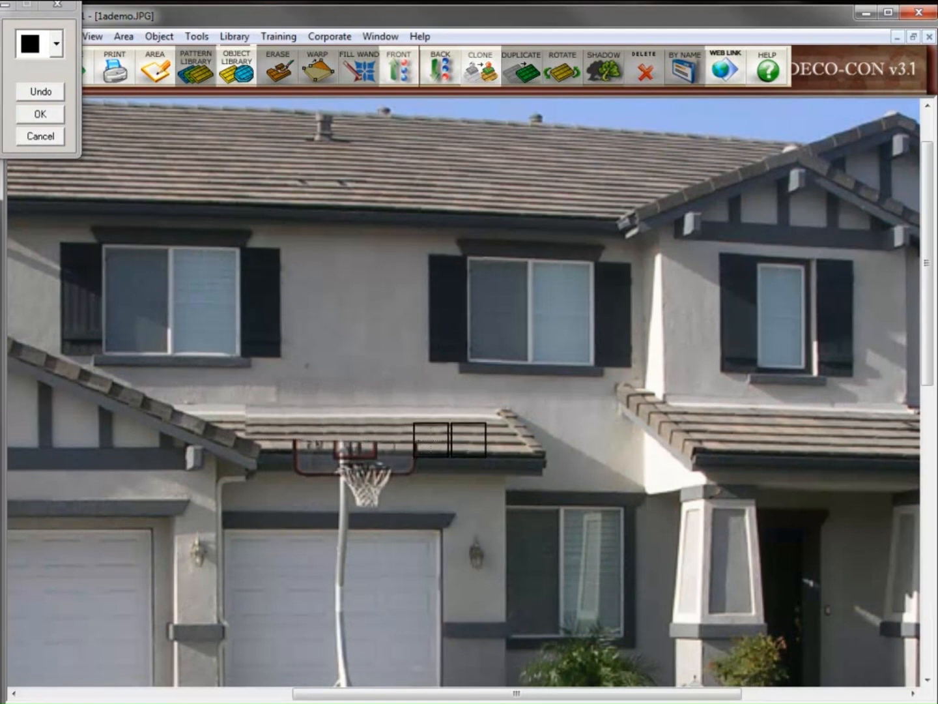
left_click_drag(426, 440, 284, 433)
left_click_drag(430, 463, 312, 462)
left_click_drag(396, 493, 306, 492)
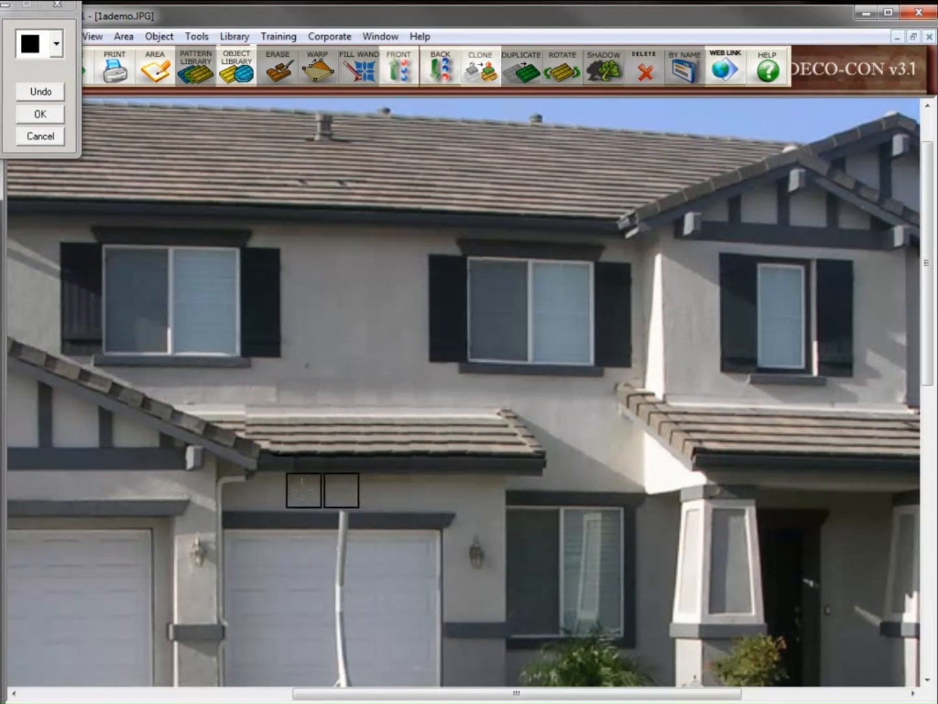
left_click_drag(350, 525, 341, 666)
scroll(360, 558, "down", 4)
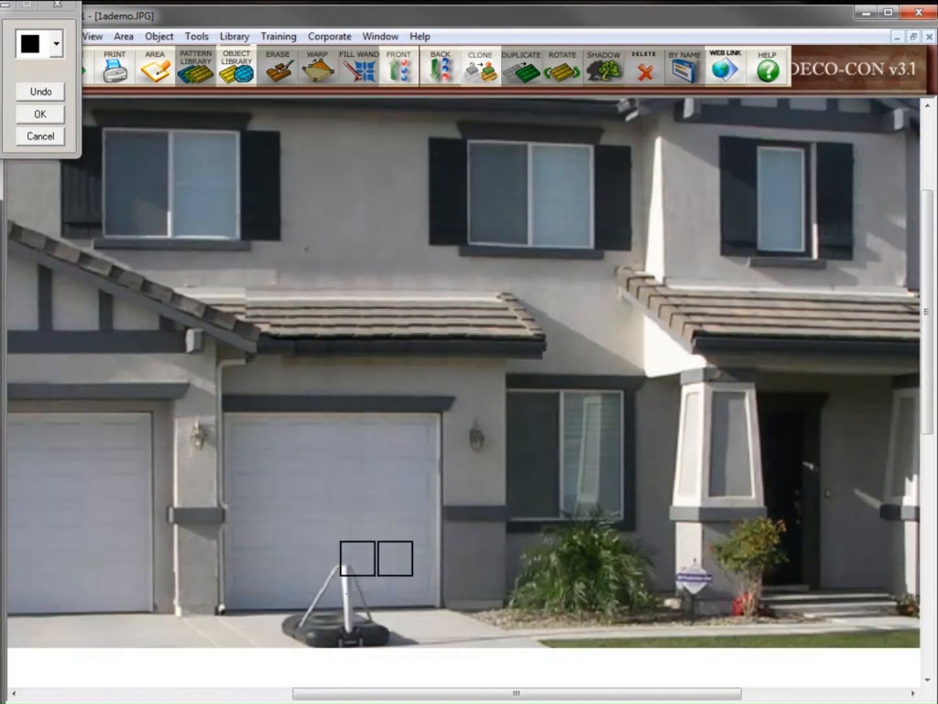
mouse_move(343, 542)
left_mouse_down()
mouse_move(350, 552)
mouse_move(309, 547)
mouse_move(310, 555)
left_mouse_up()
key("minus")
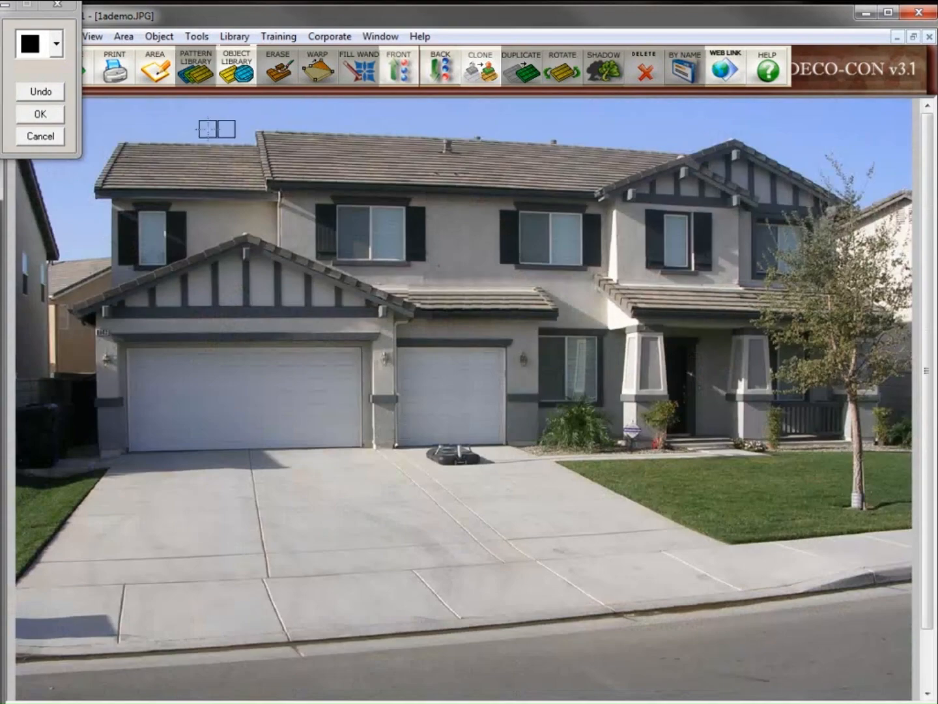
left_click(31, 117)
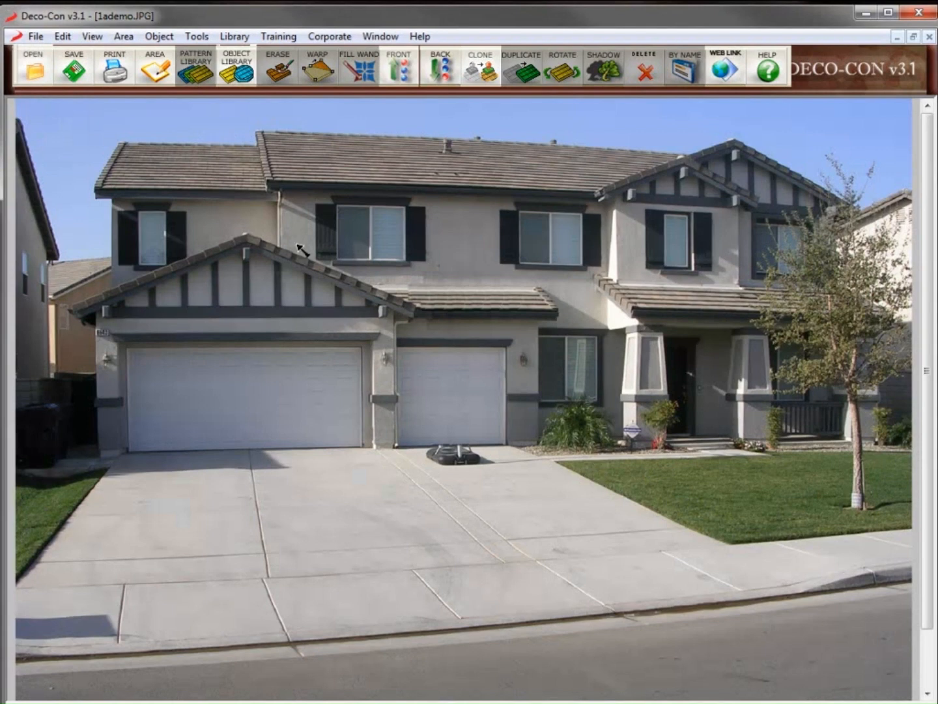
Outline the driveway as a closed area from the garage corners to the lawn edge
left_click(160, 79)
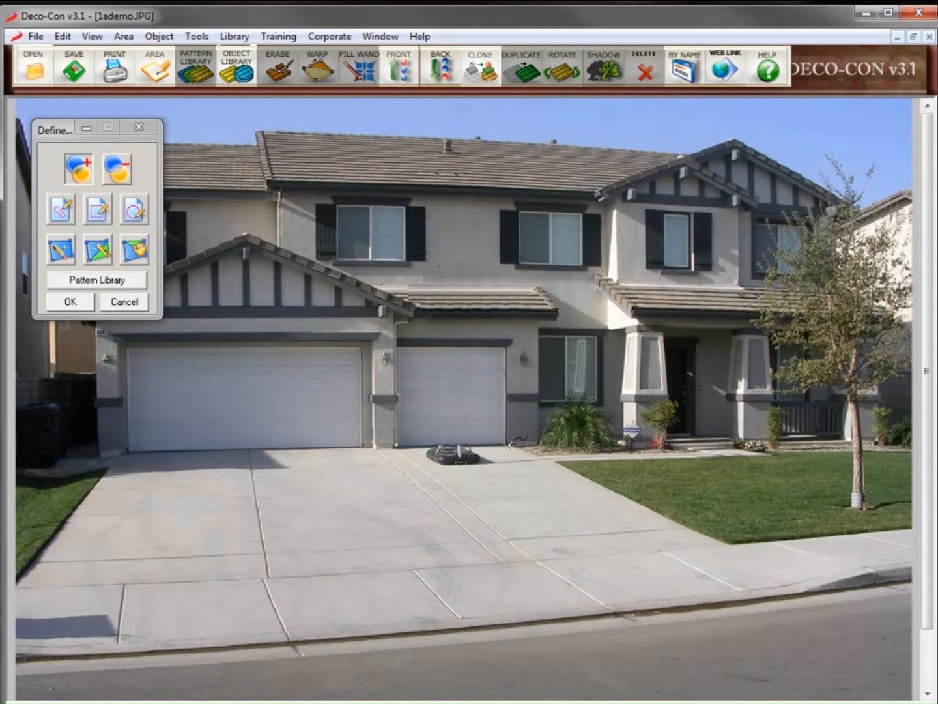
left_click(511, 445)
left_click(730, 542)
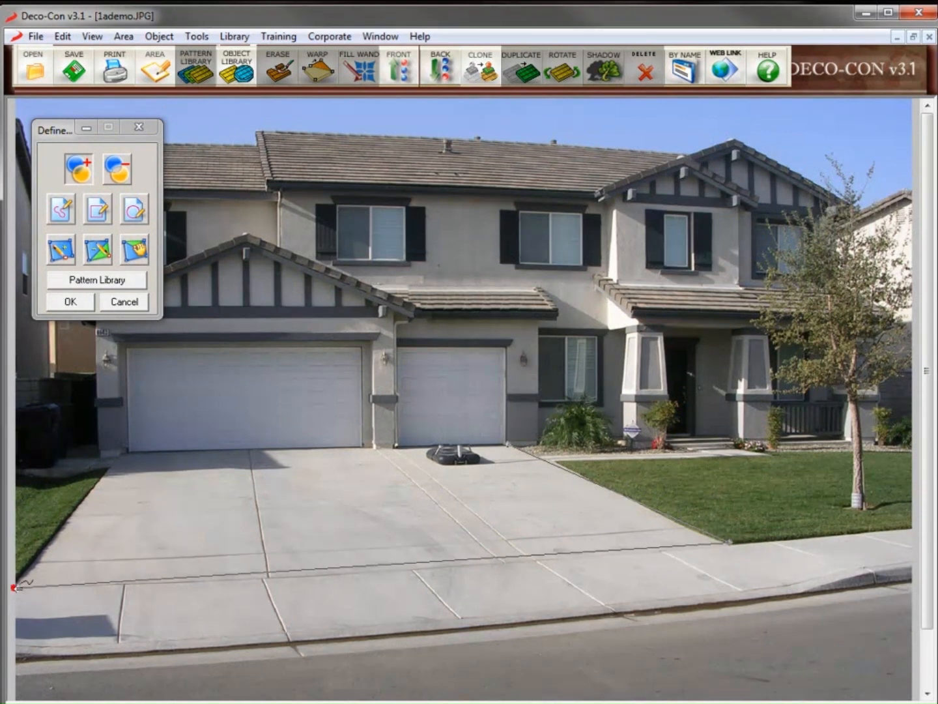
left_click(122, 451)
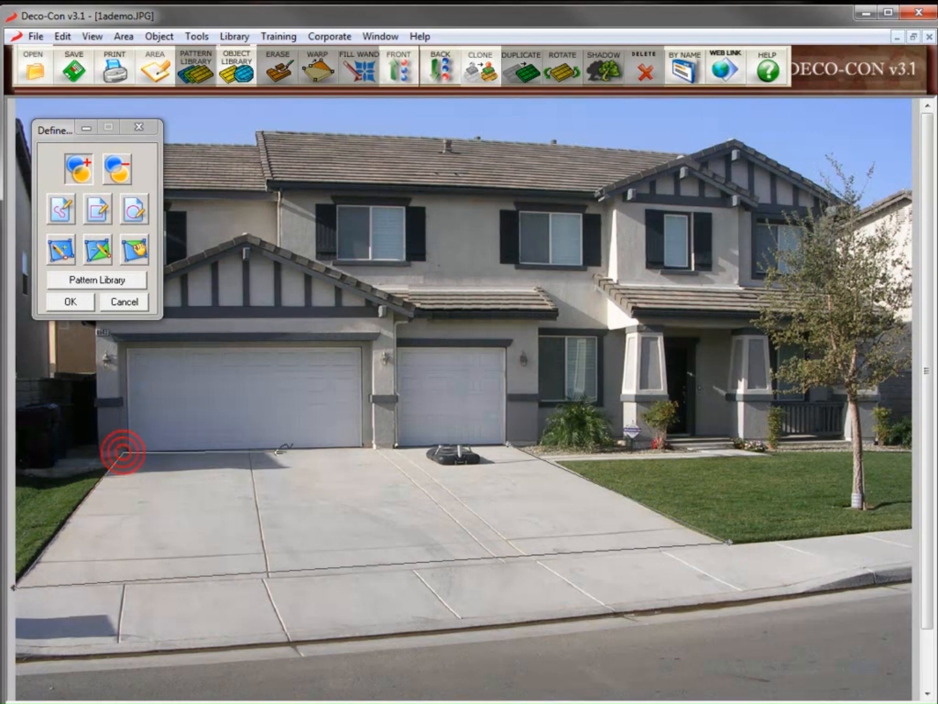
left_click(372, 447)
left_click(391, 448)
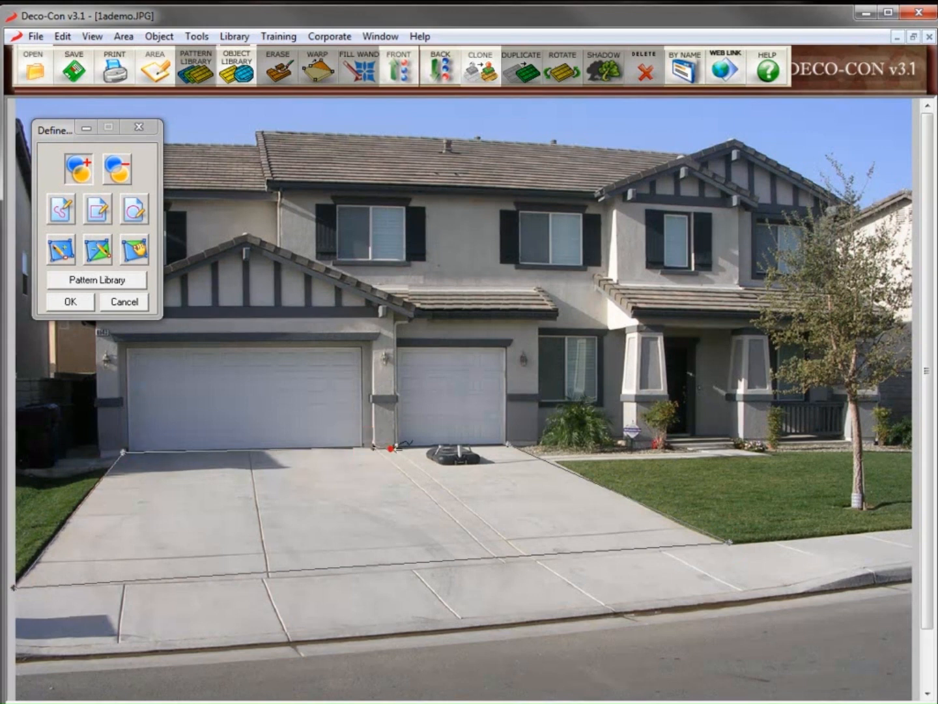
left_click(508, 444)
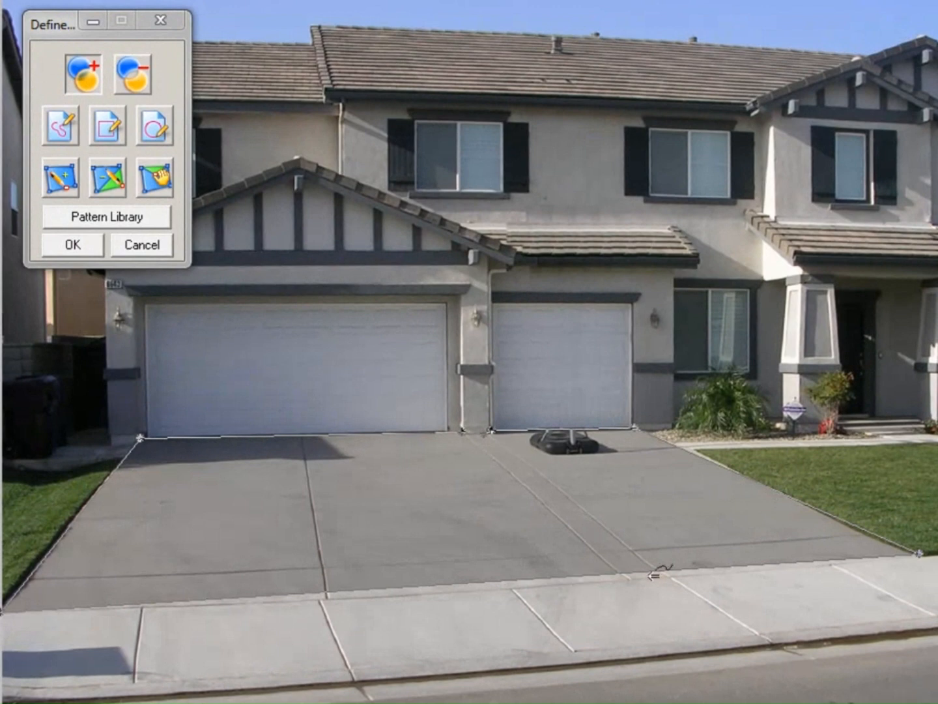
Add a point on the driveway's front edge, drag it to the curb, and open the pattern library
left_click(59, 179)
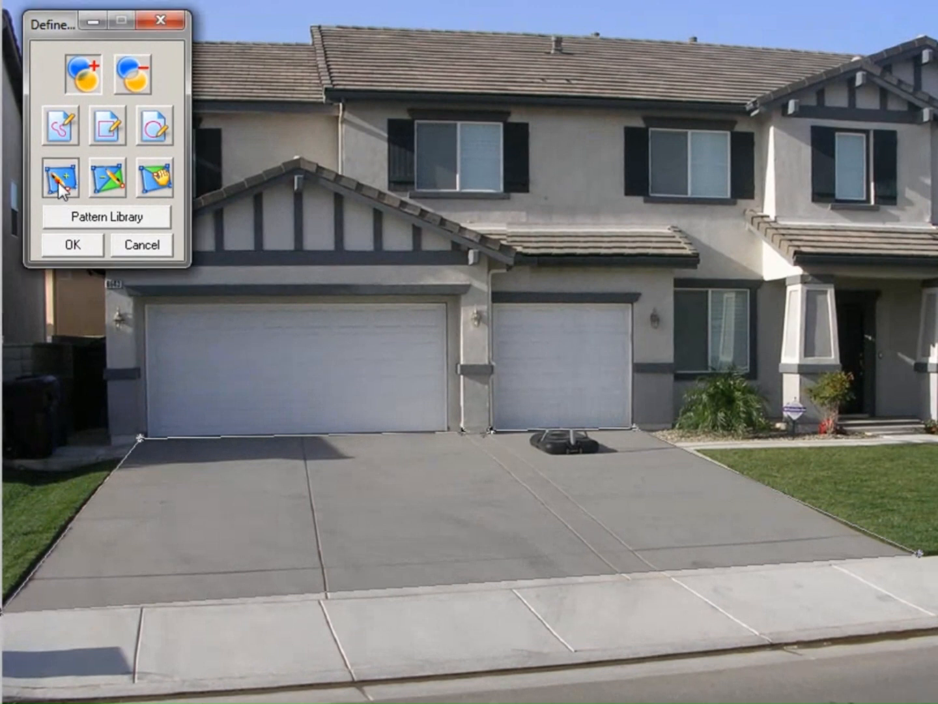
left_click(484, 580)
left_click(161, 180)
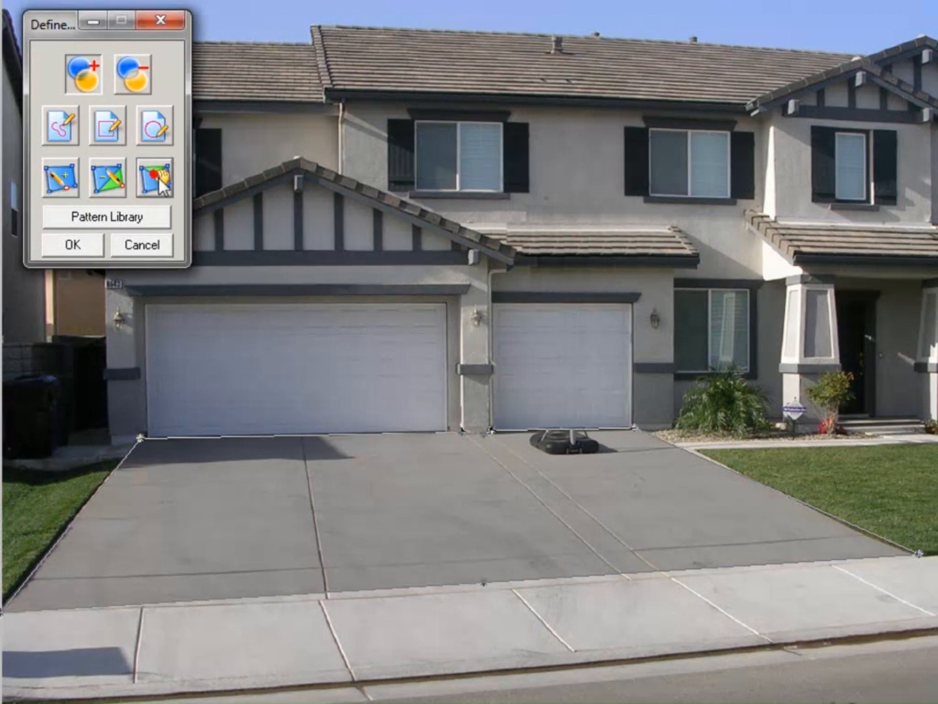
left_click_drag(485, 584, 501, 589)
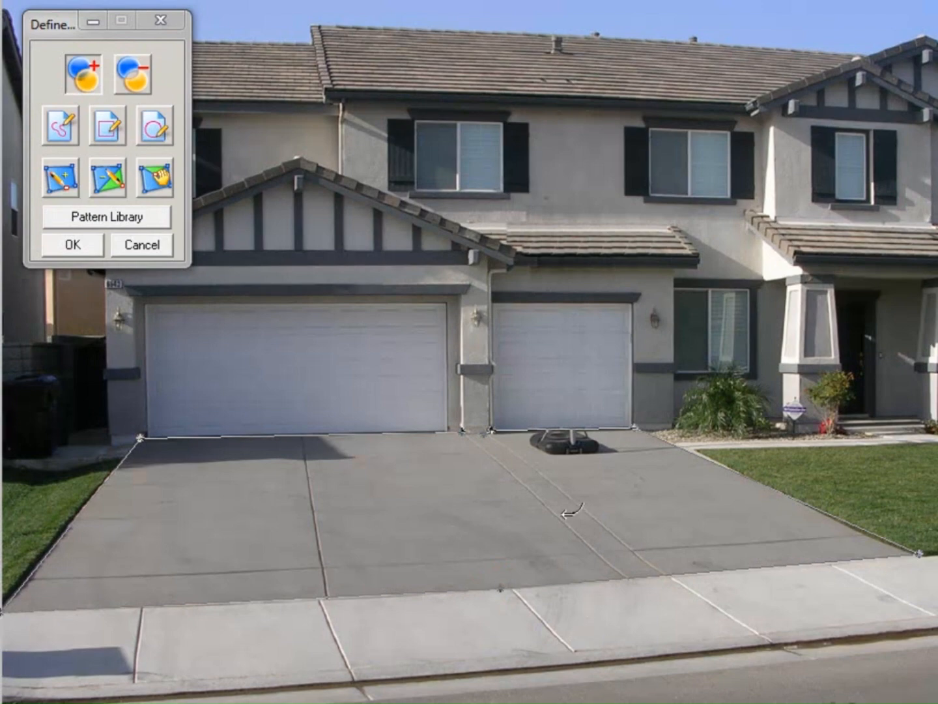
left_click(108, 217)
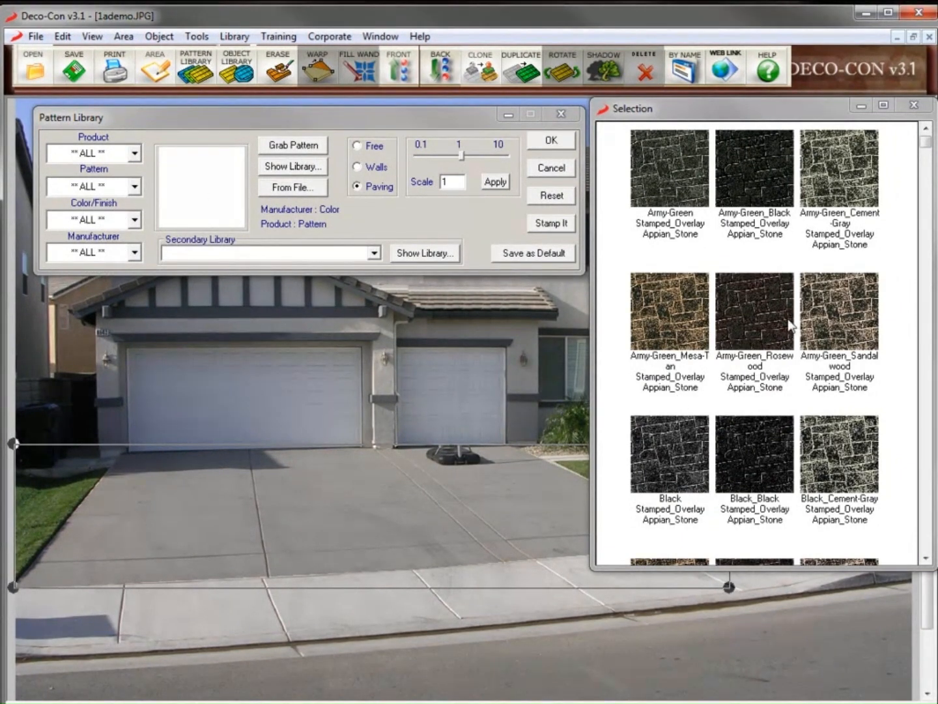
Filter the pattern library to GroupCeS patterns
scroll(928, 496, "down", 6)
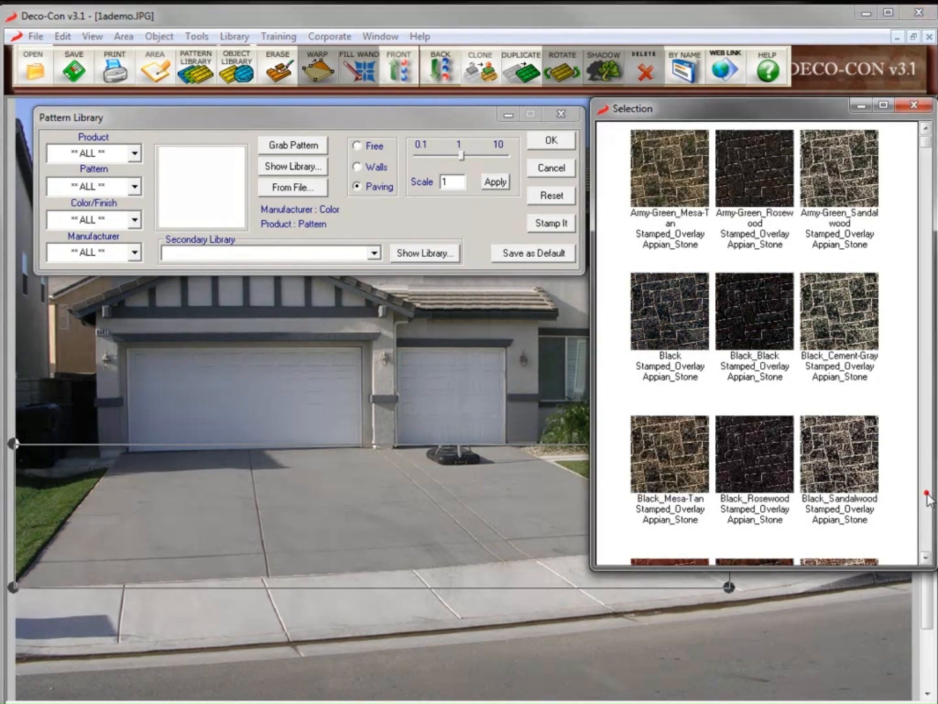
scroll(925, 391, "down", 10)
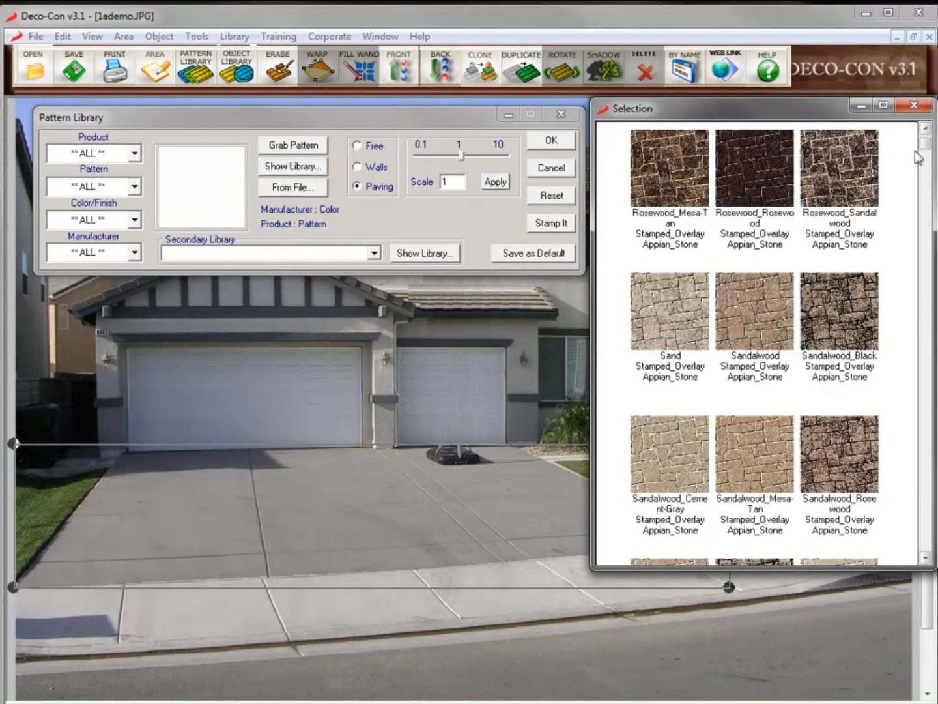
scroll(924, 249, "down", 6)
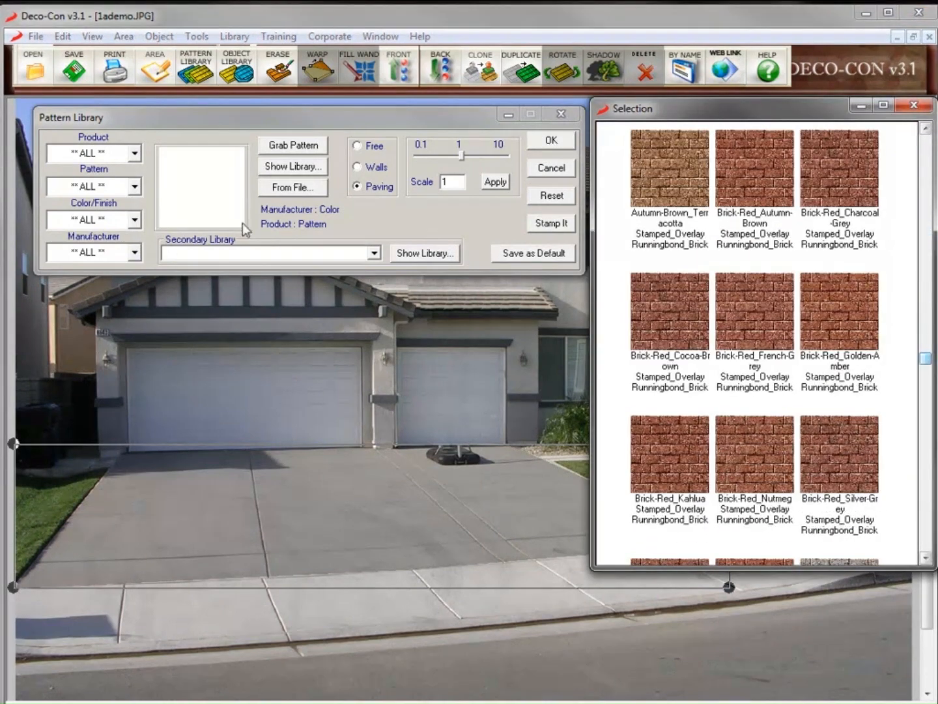
left_click(133, 253)
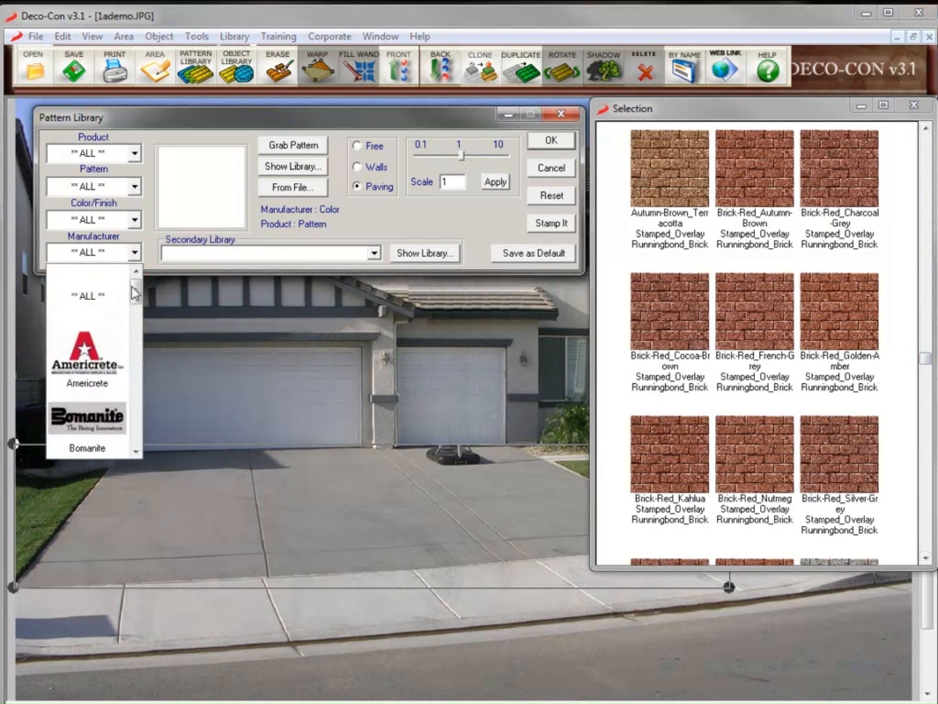
left_click_drag(132, 289, 149, 366)
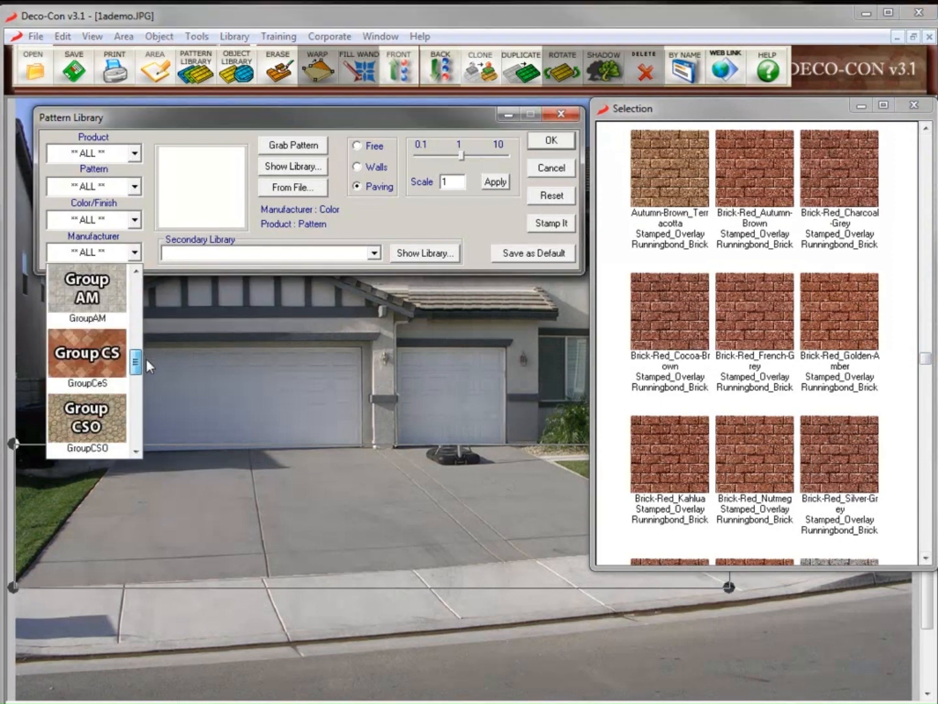
left_click(98, 352)
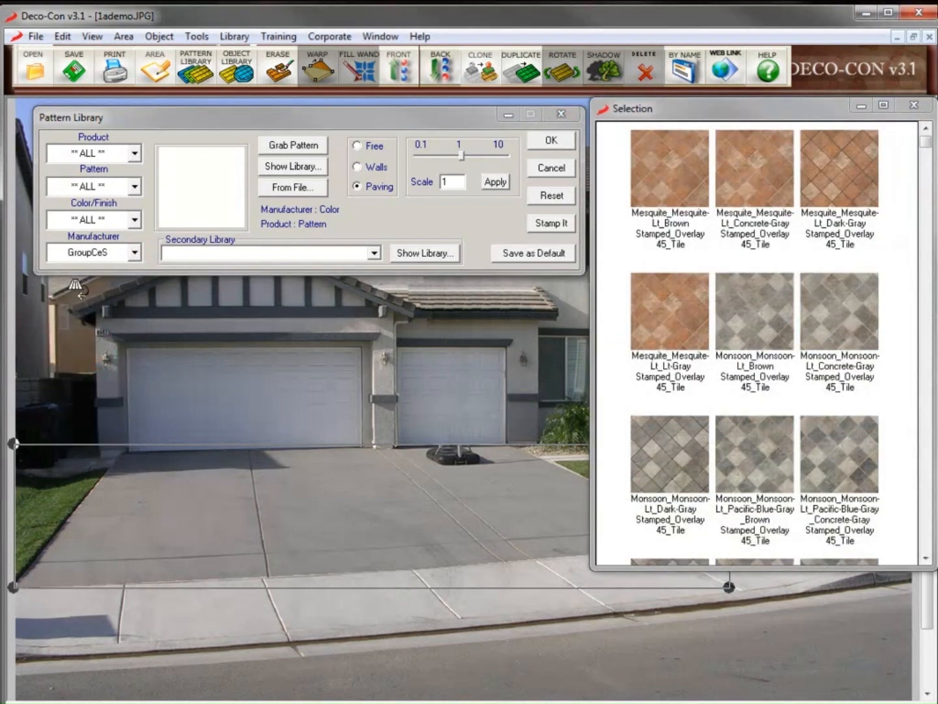
Reset the filters and show only Beige patterns
left_click(551, 195)
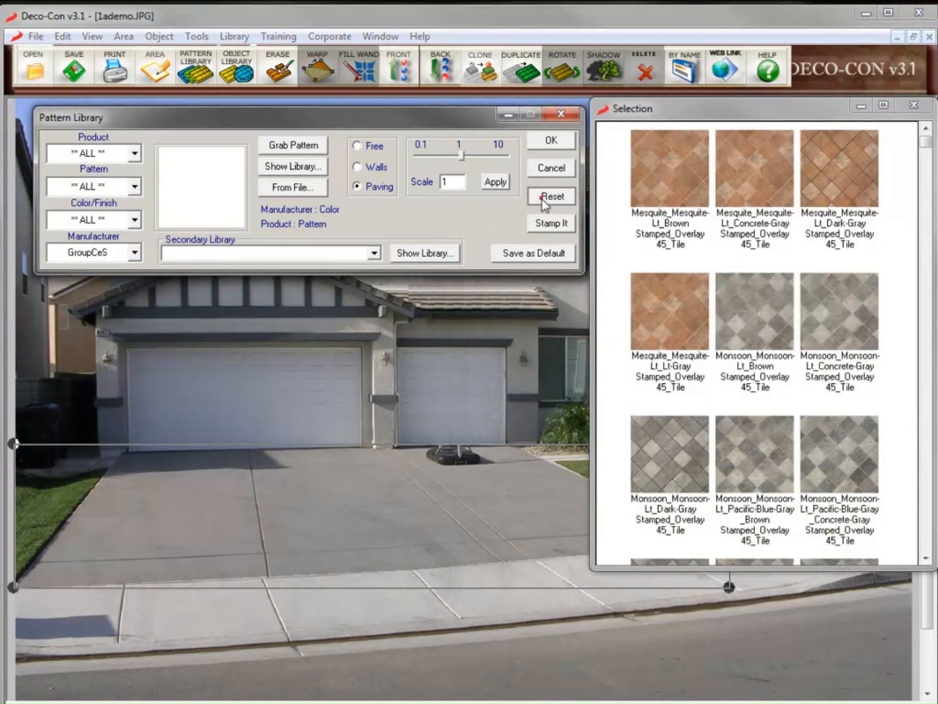
left_click(134, 221)
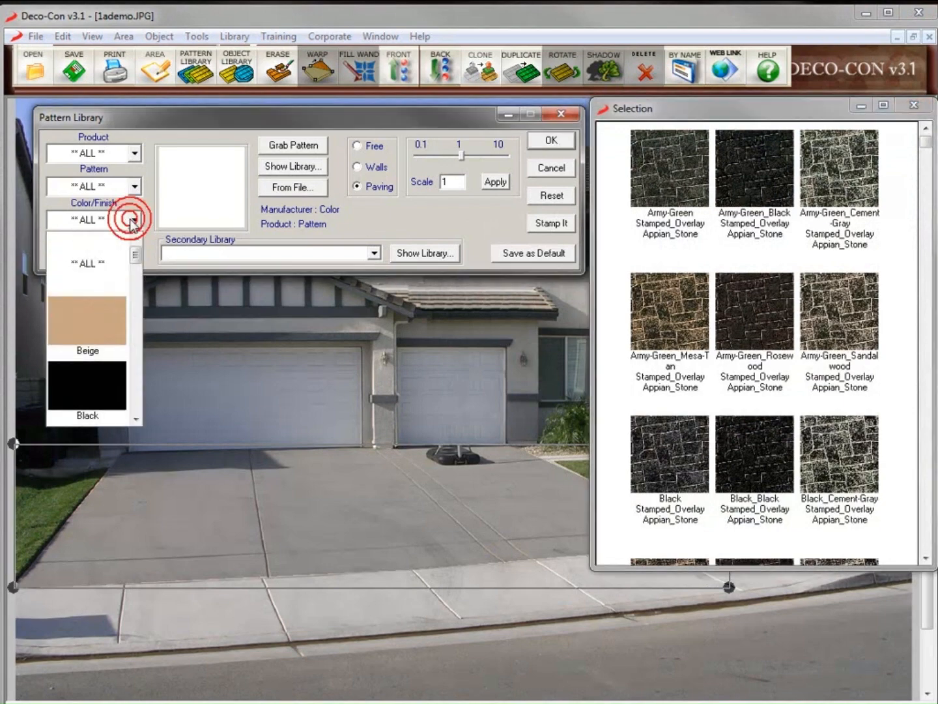
left_click(92, 341)
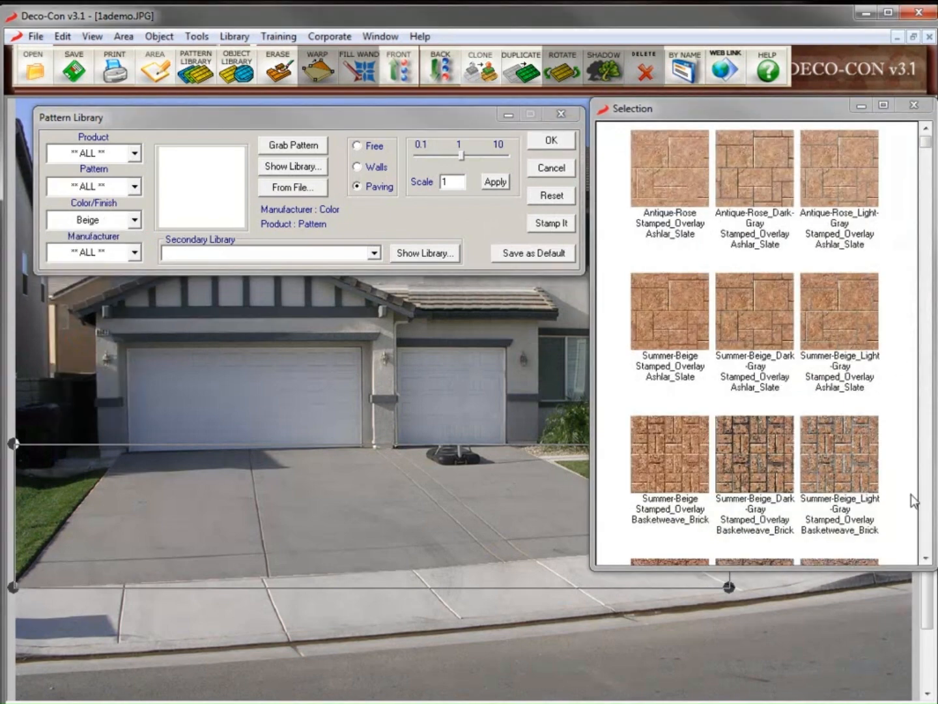
left_click(924, 500)
left_click(923, 500)
left_click(923, 501)
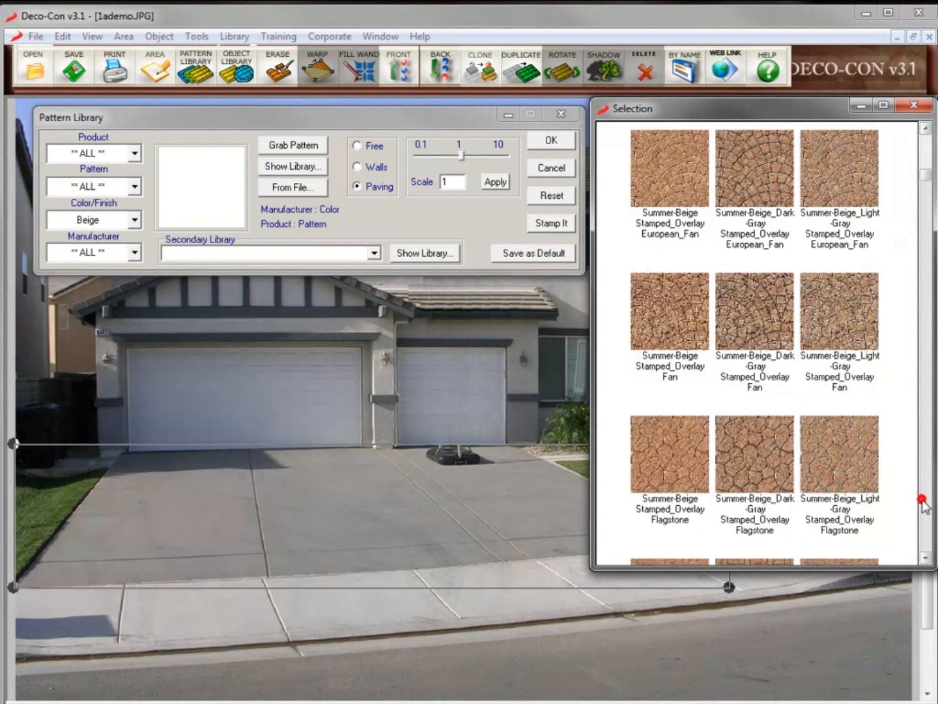
left_click(923, 501)
left_click(924, 501)
left_click(923, 501)
left_click(923, 501)
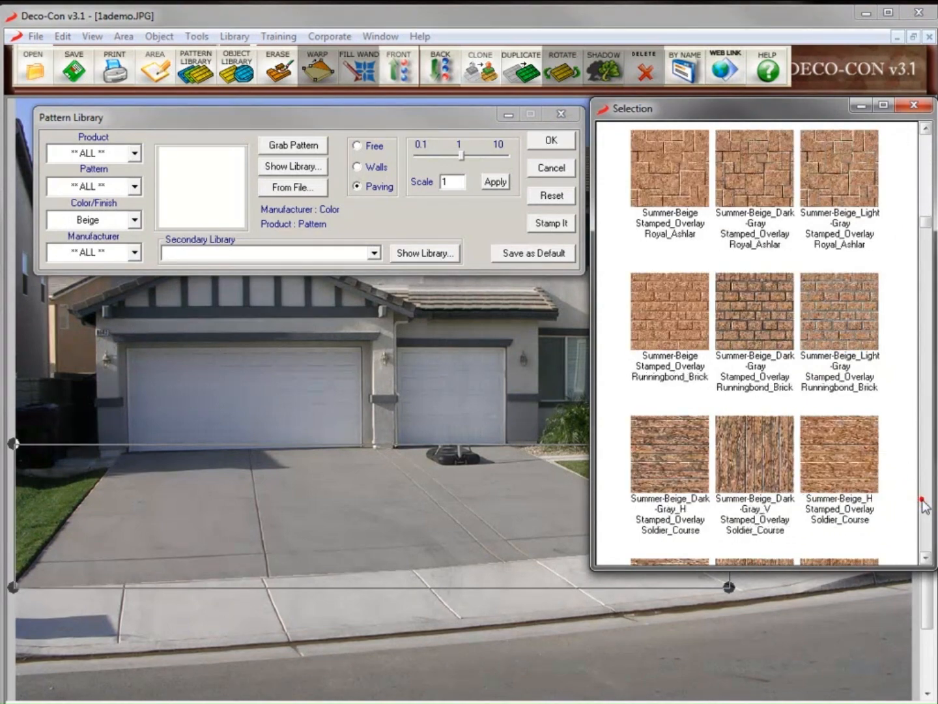
Clear the Beige filter and show Basketweave_Brick patterns in every colour
left_click(313, 26)
left_click(552, 195)
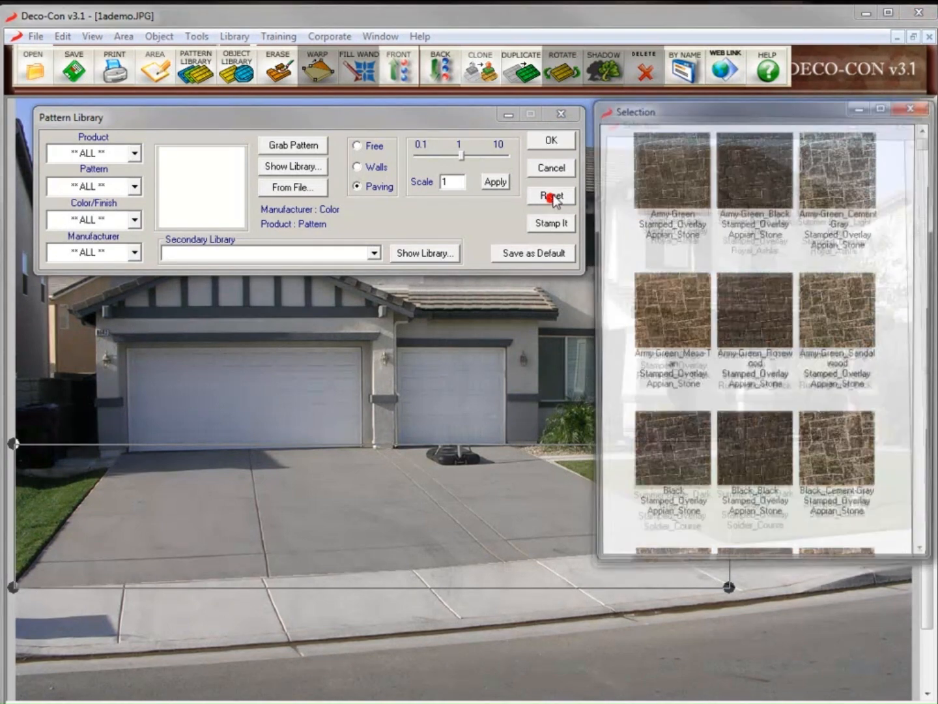
left_click(133, 187)
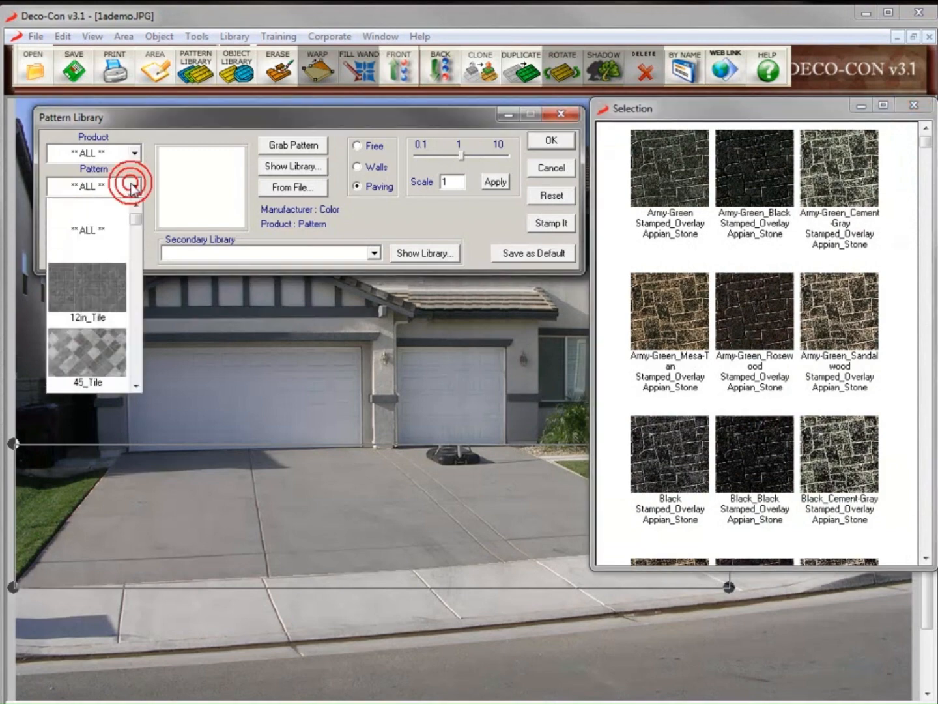
left_click(136, 235)
left_click(93, 296)
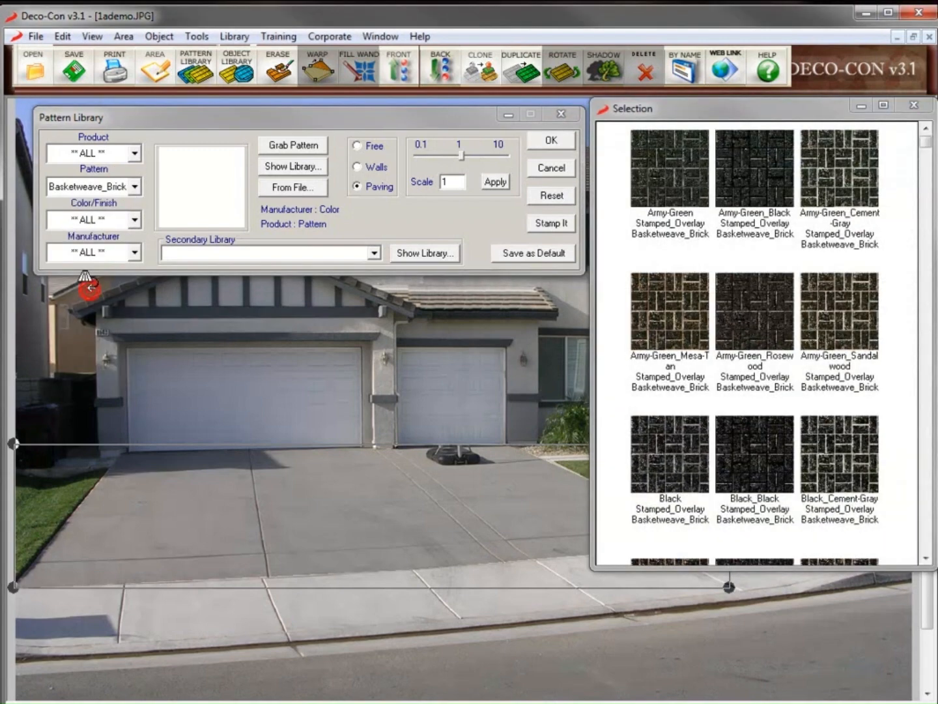
scroll(925, 482, "down", 1)
scroll(928, 490, "down", 12)
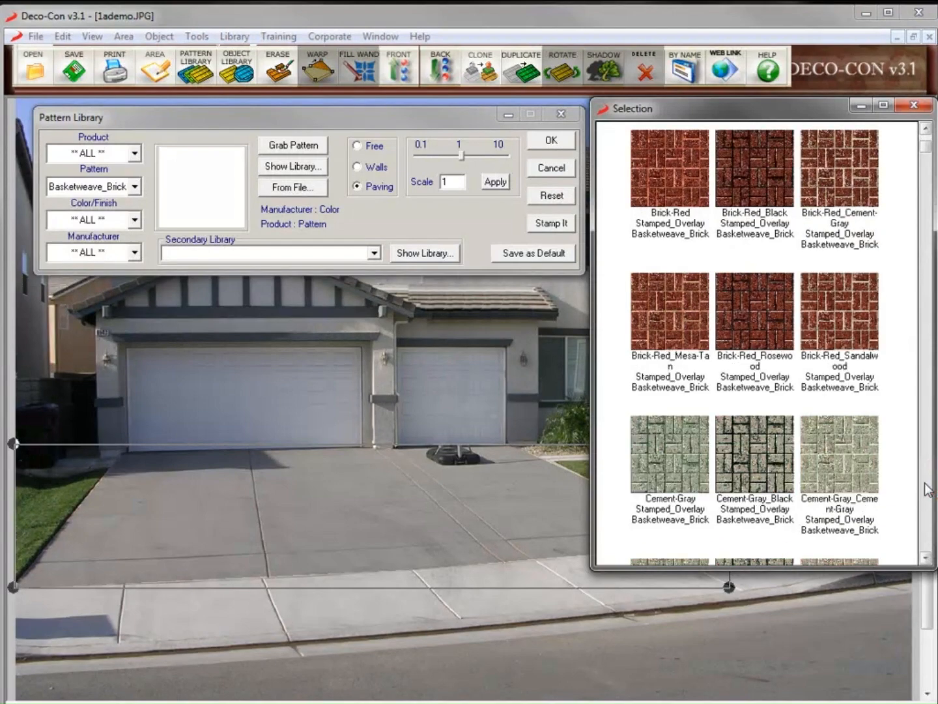
scroll(928, 489, "down", 12)
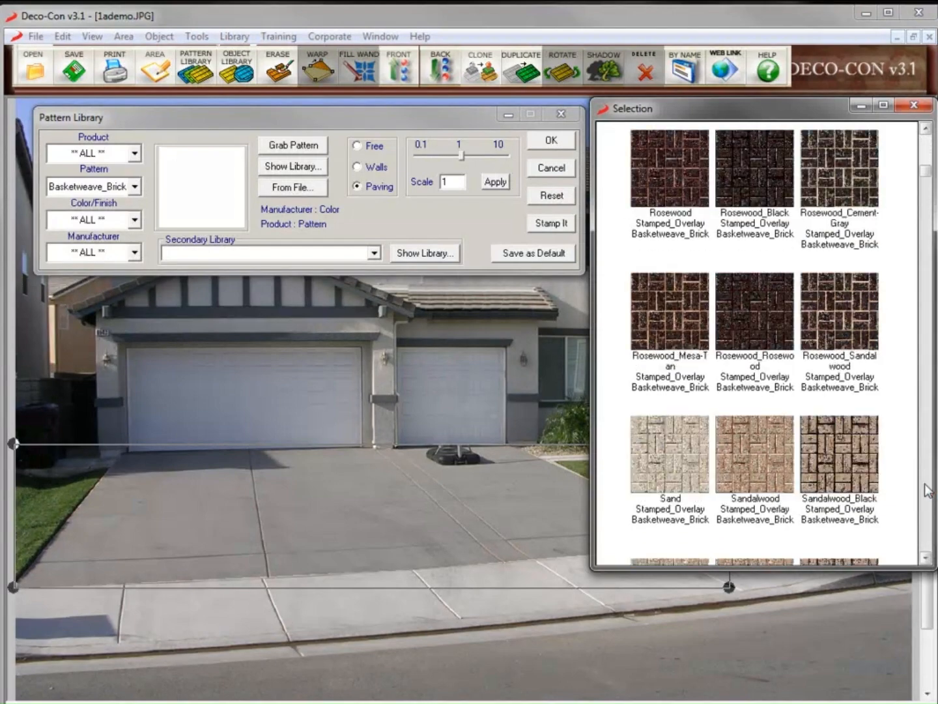
scroll(929, 490, "down", 2)
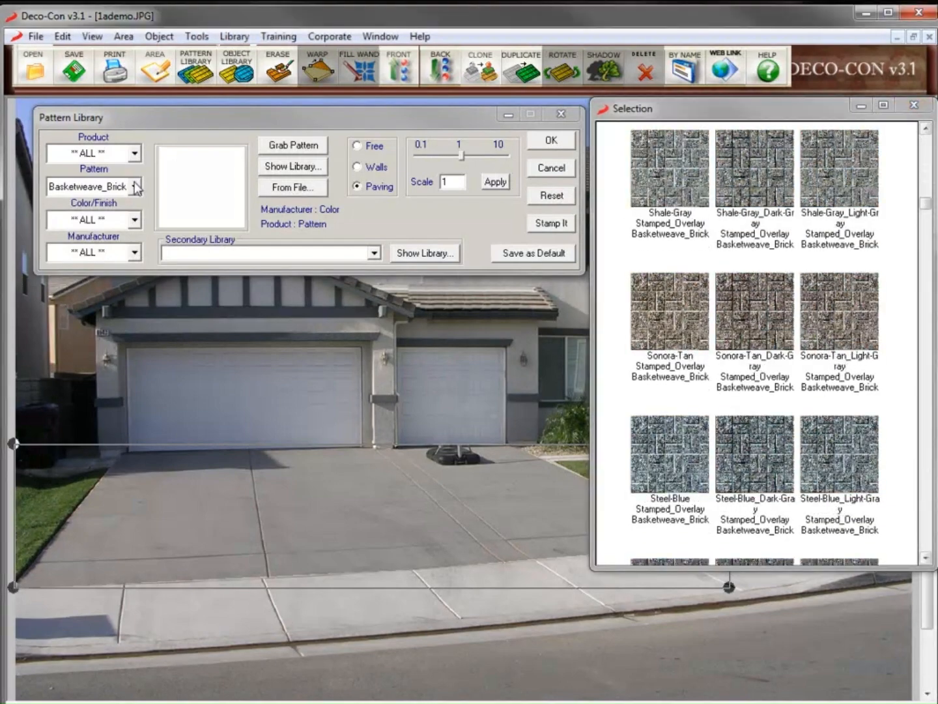
left_click(133, 154)
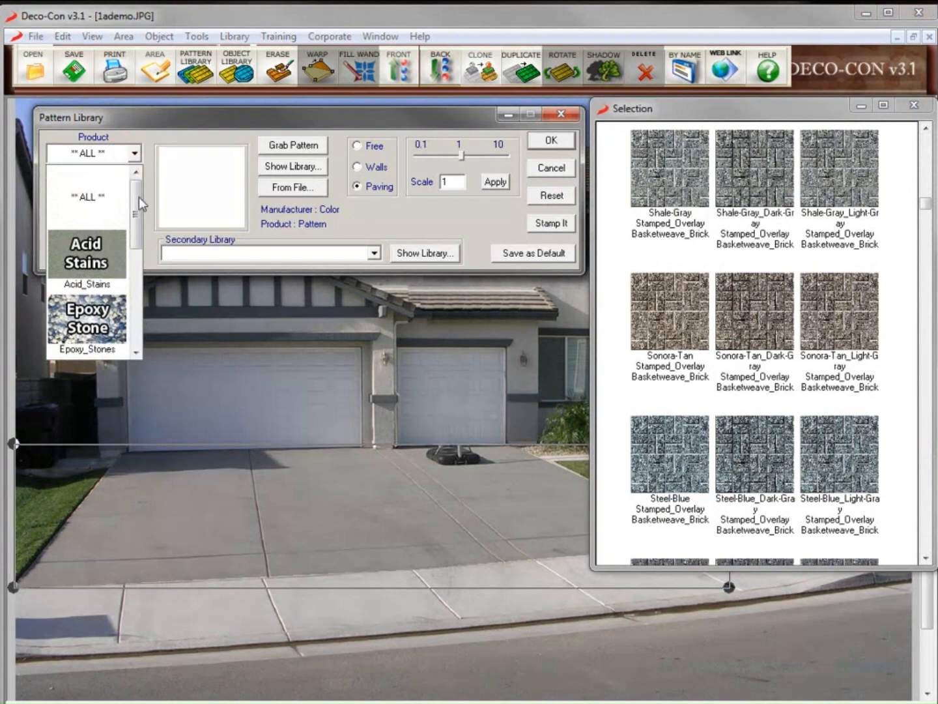
left_click_drag(138, 192, 145, 298)
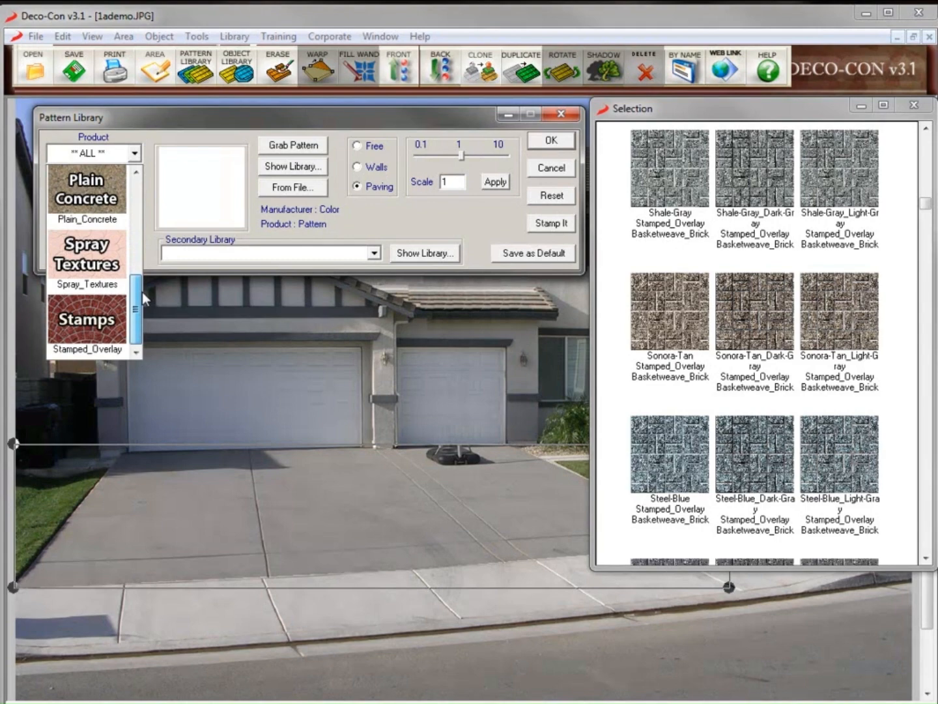
Limit products to Stamped_Overlay and pave the driveway with Redwood basketweave brick
left_click(87, 320)
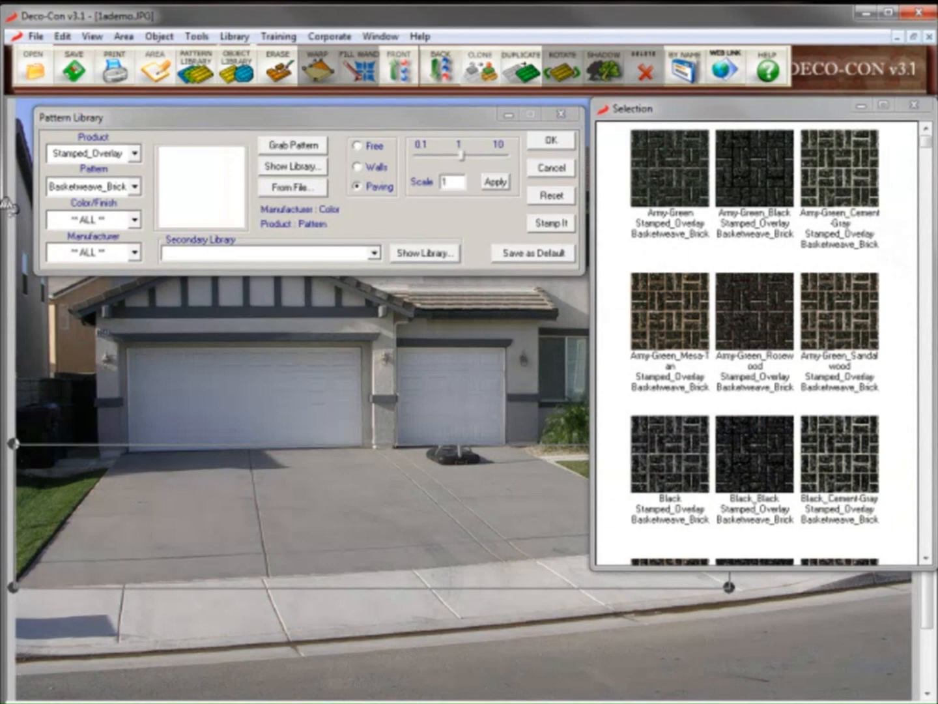
left_click_drag(929, 147, 924, 549)
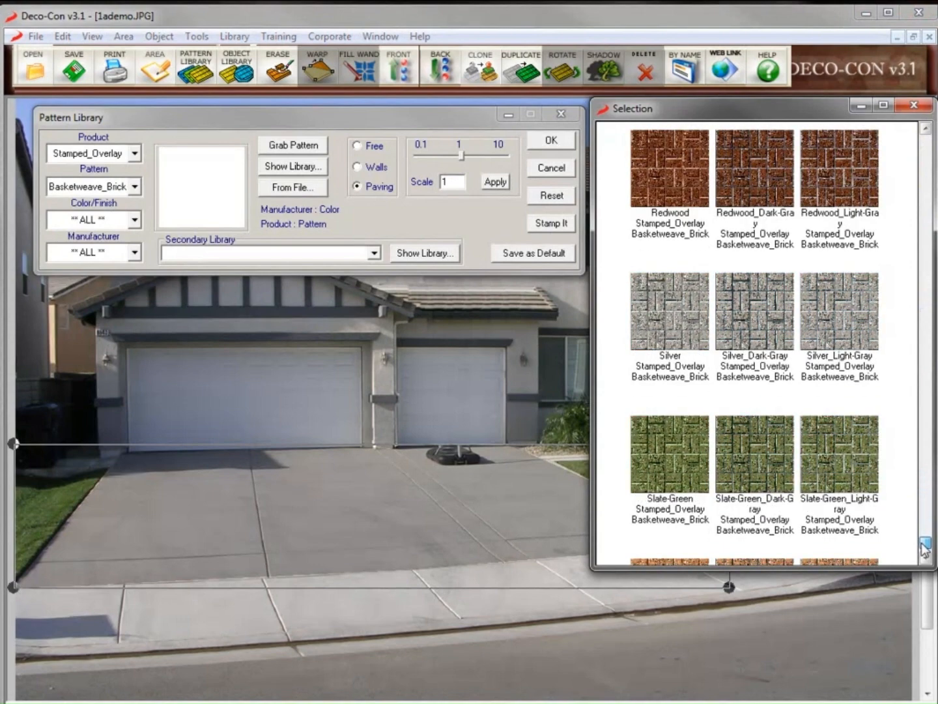
double_click(760, 186)
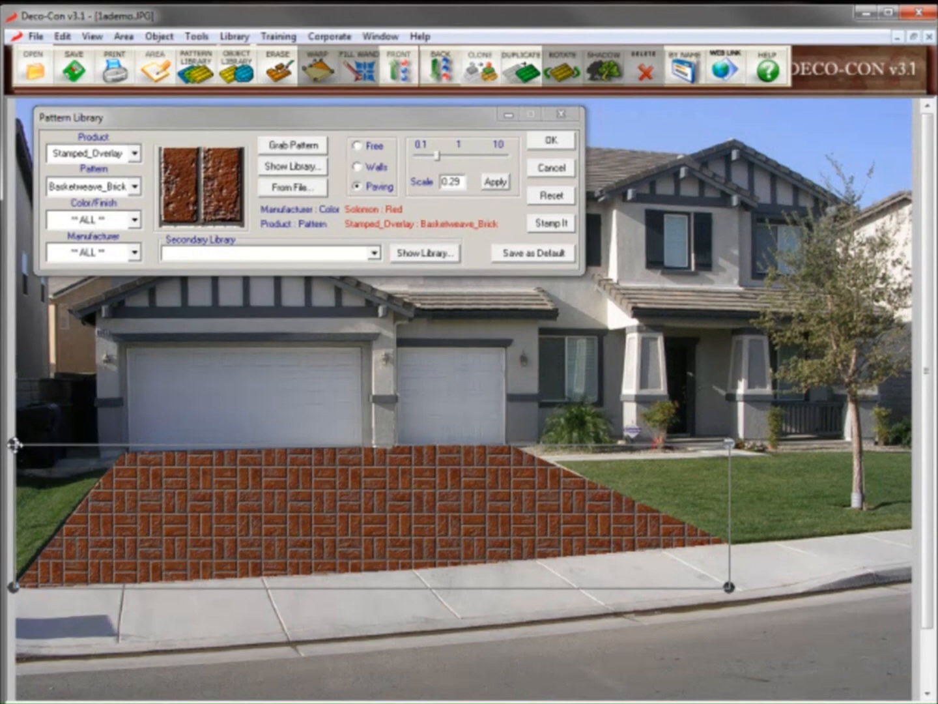
Warp the brick pattern's four corners to the driveway and set its scale to 0.29
left_click_drag(15, 445, 127, 448)
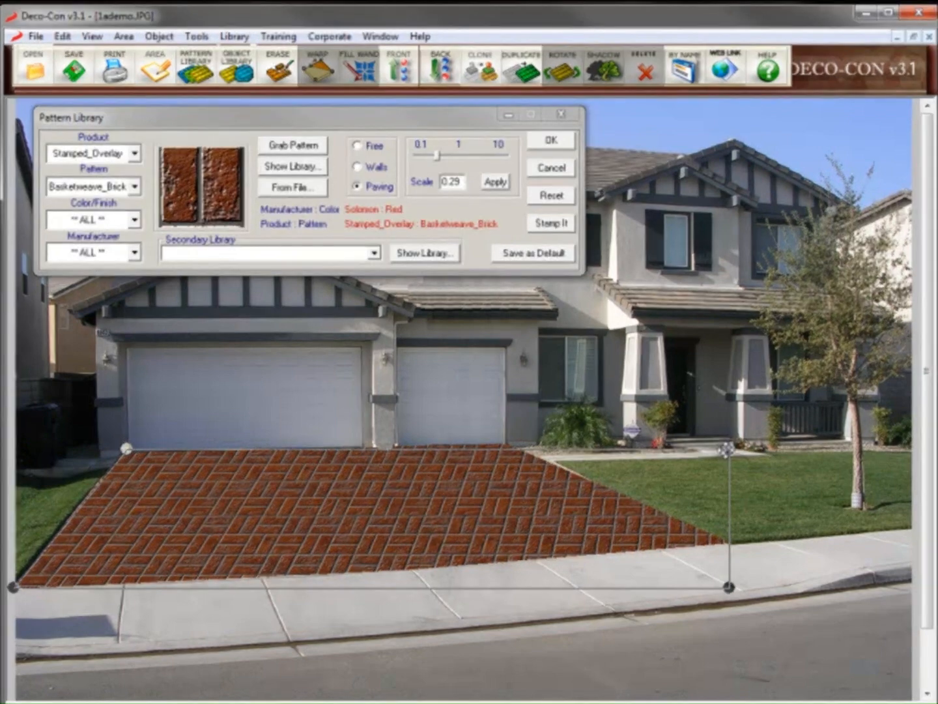
left_click_drag(727, 449, 523, 445)
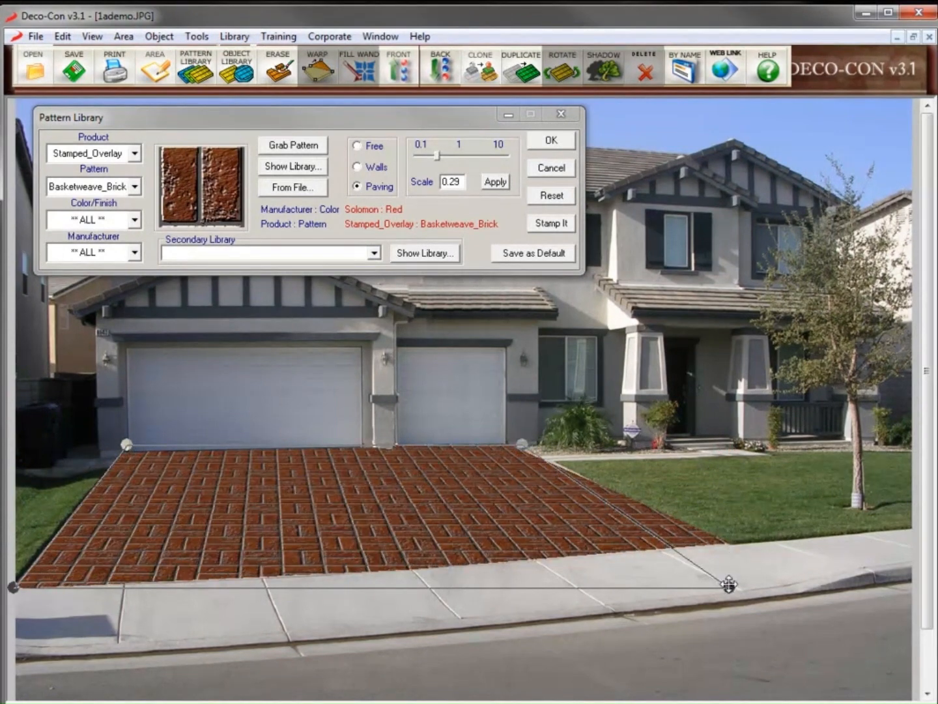
left_click_drag(729, 586, 749, 565)
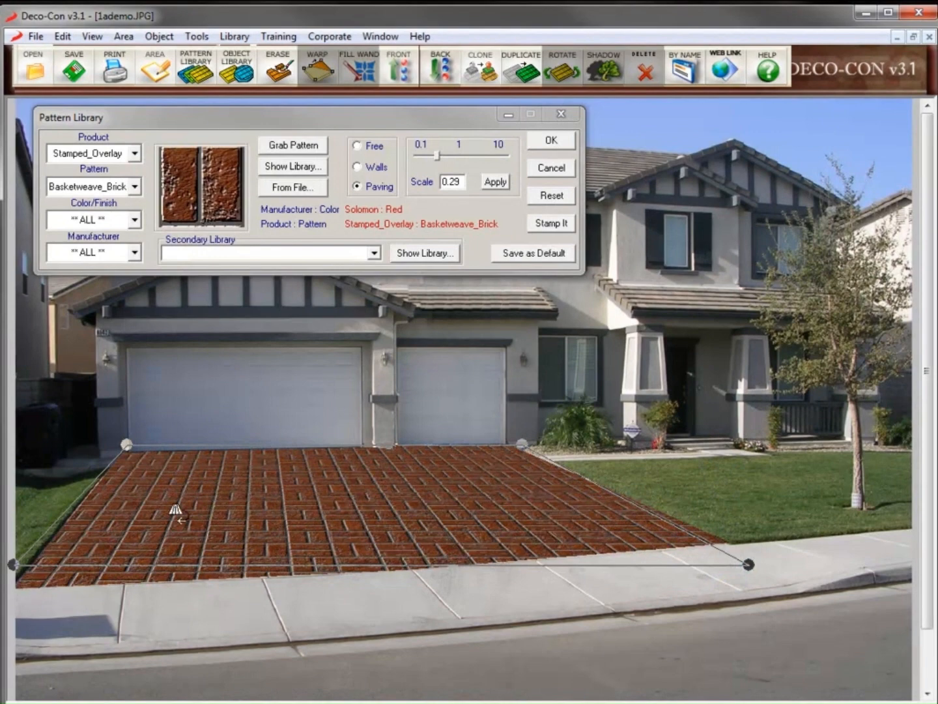
left_click_drag(13, 564, 17, 567)
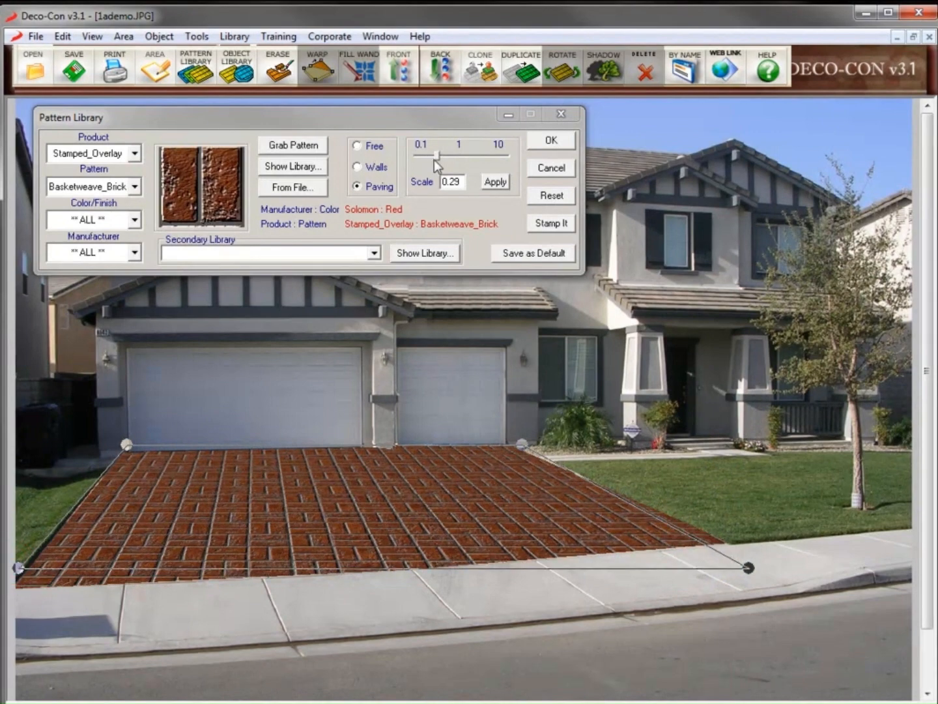
mouse_move(436, 160)
left_mouse_down()
mouse_move(457, 160)
mouse_move(425, 158)
mouse_move(437, 158)
left_mouse_up()
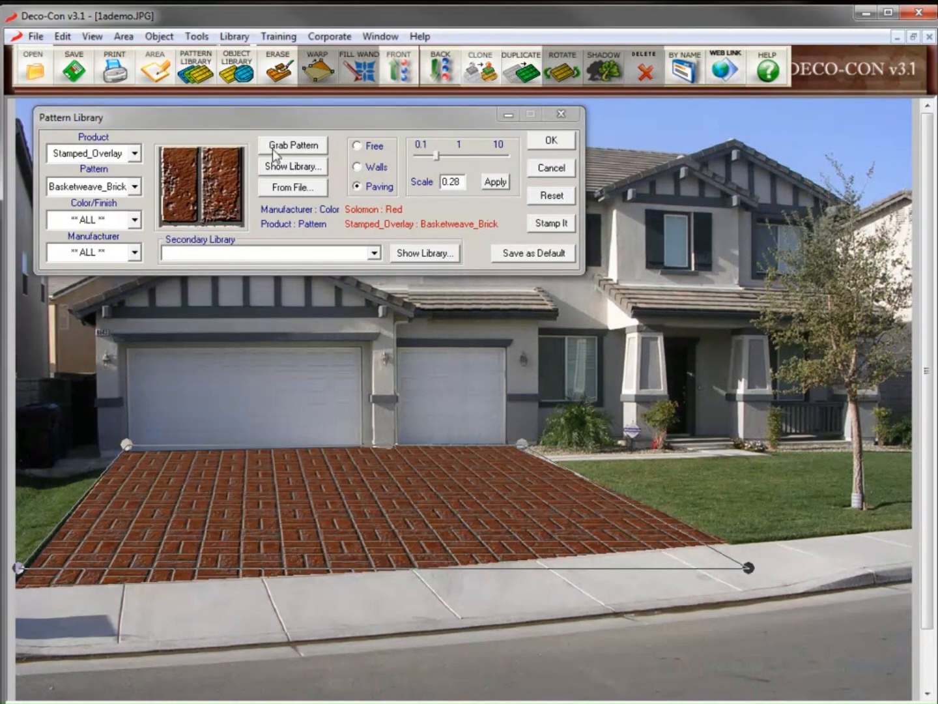
Try Silver_Dark-Gray basketweave brick on the driveway
left_click(285, 171)
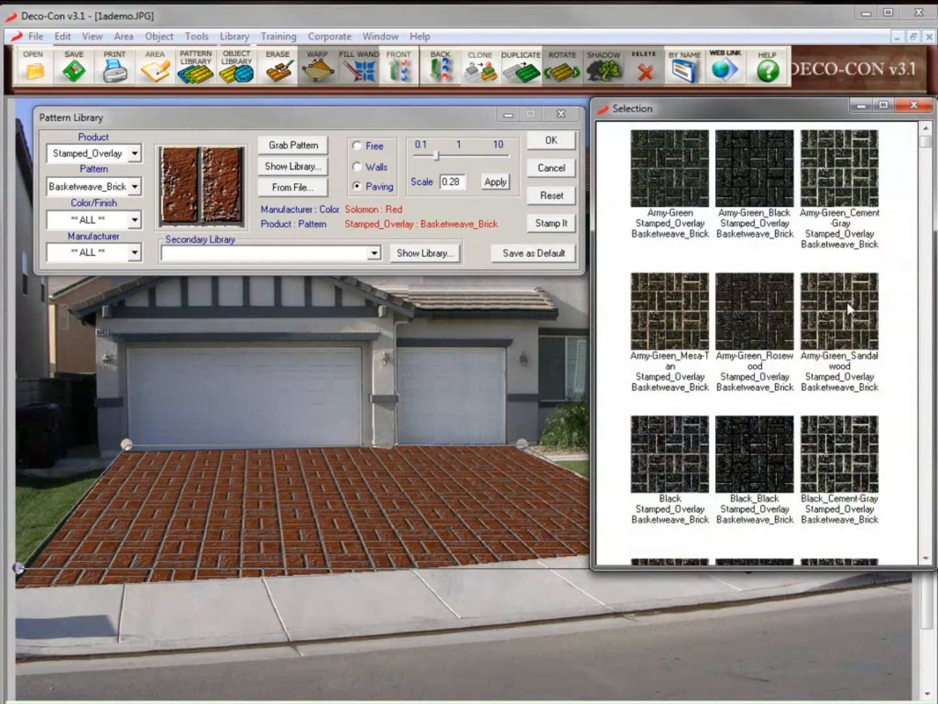
scroll(922, 544, "down", 12)
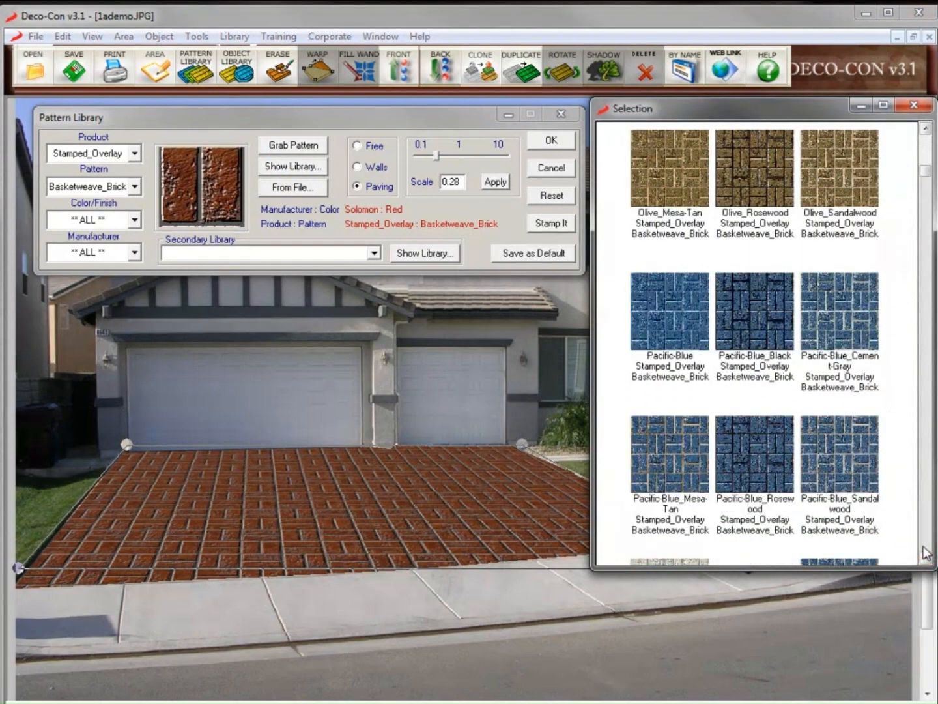
scroll(923, 551, "down", 10)
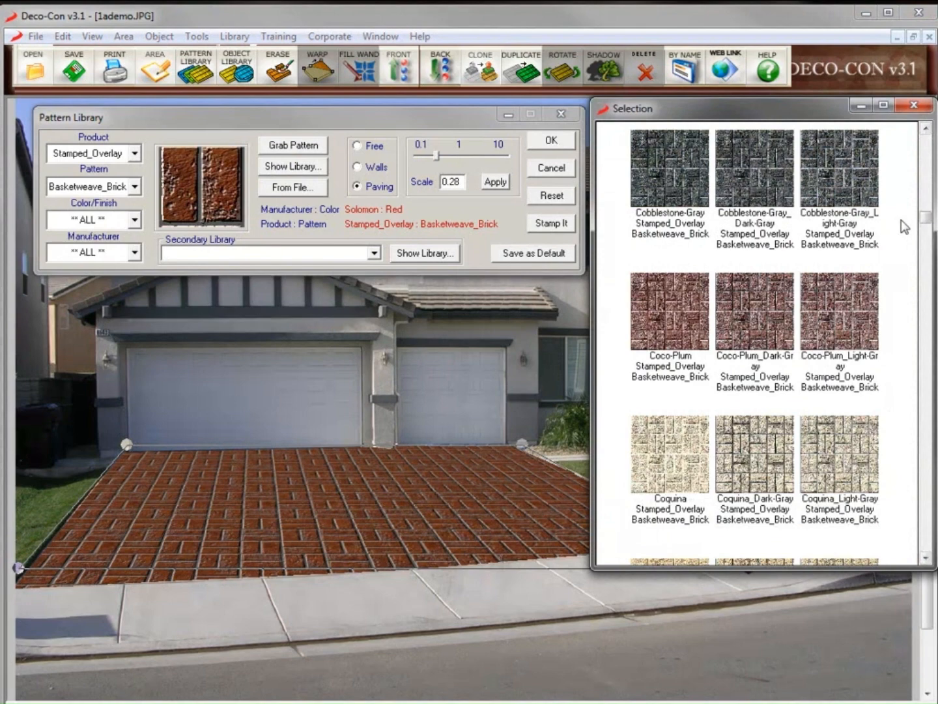
scroll(913, 560, "down", 5)
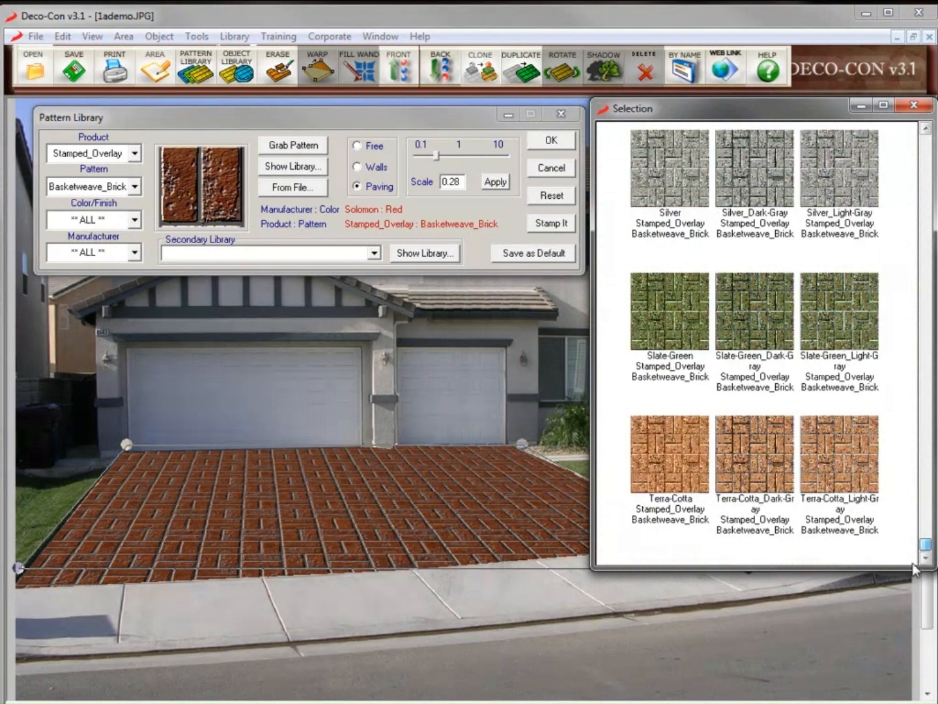
left_click(747, 184)
Switch the driveway to Monsoon 45_Tile diagonal paving at scale 0.29
left_click(134, 186)
left_click(135, 205)
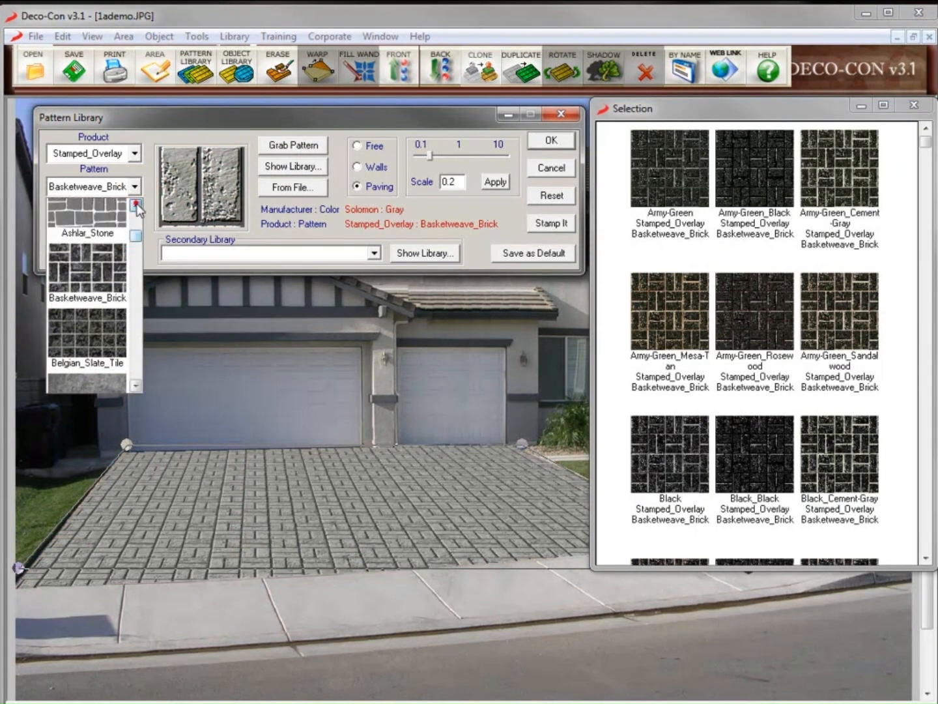
left_click(136, 206)
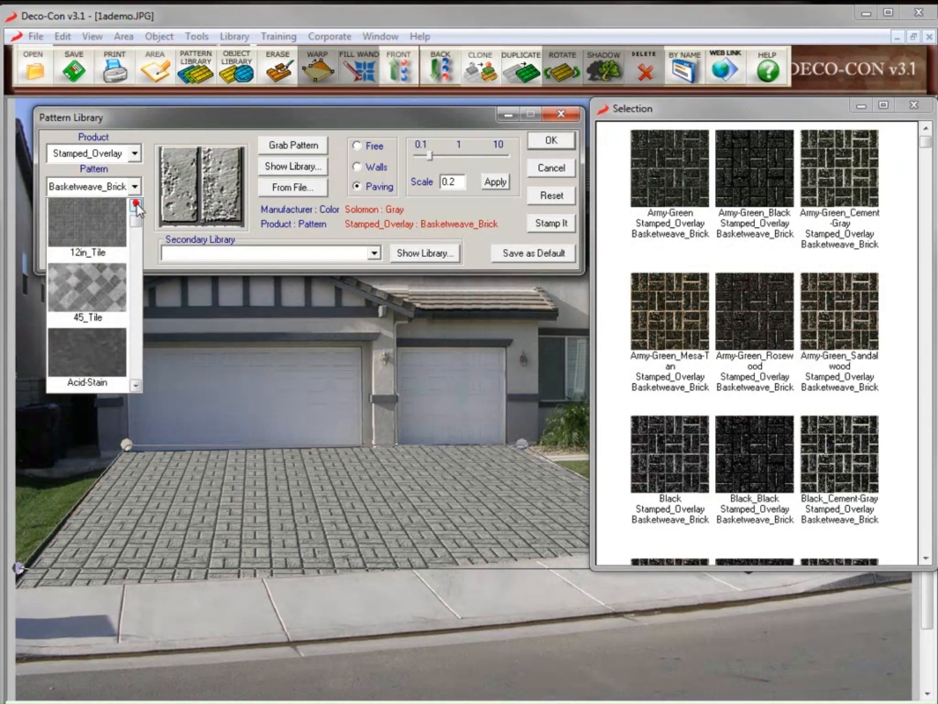
left_click(78, 265)
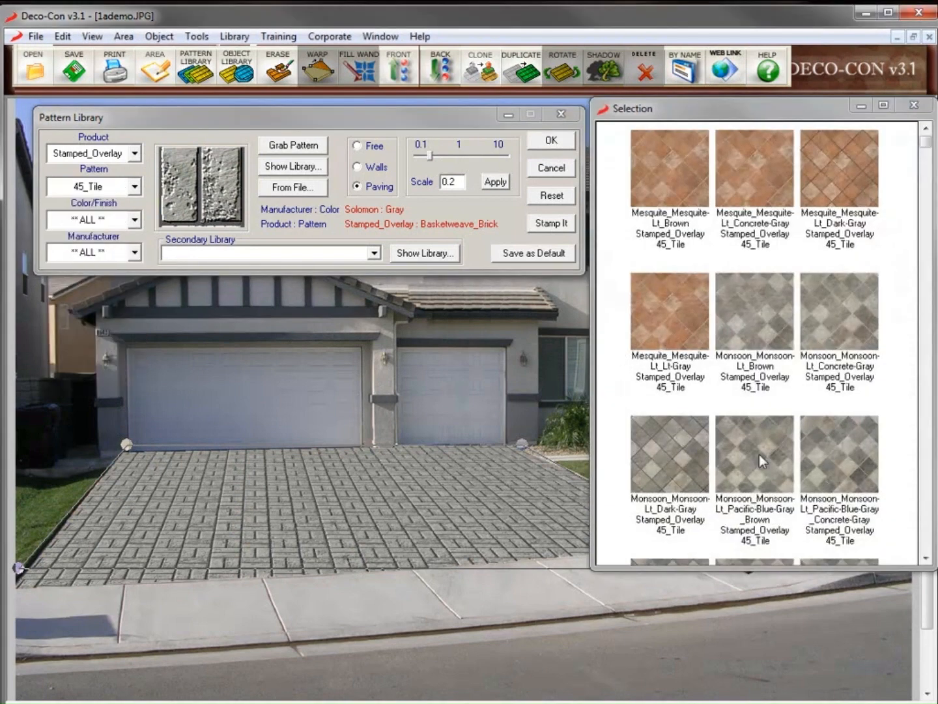
left_click(760, 454)
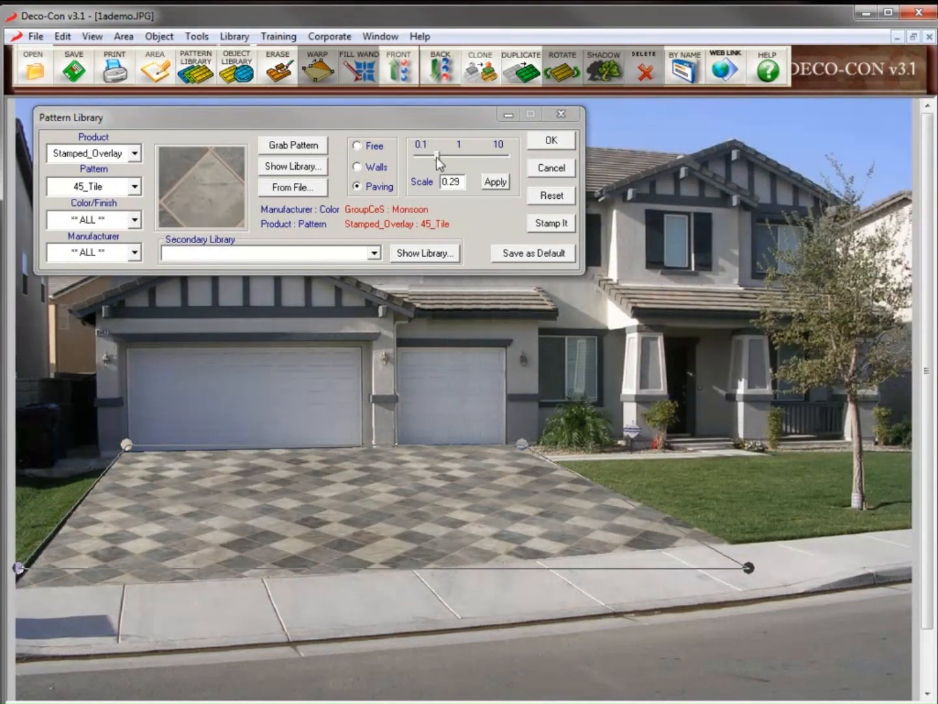
left_click_drag(437, 156, 443, 157)
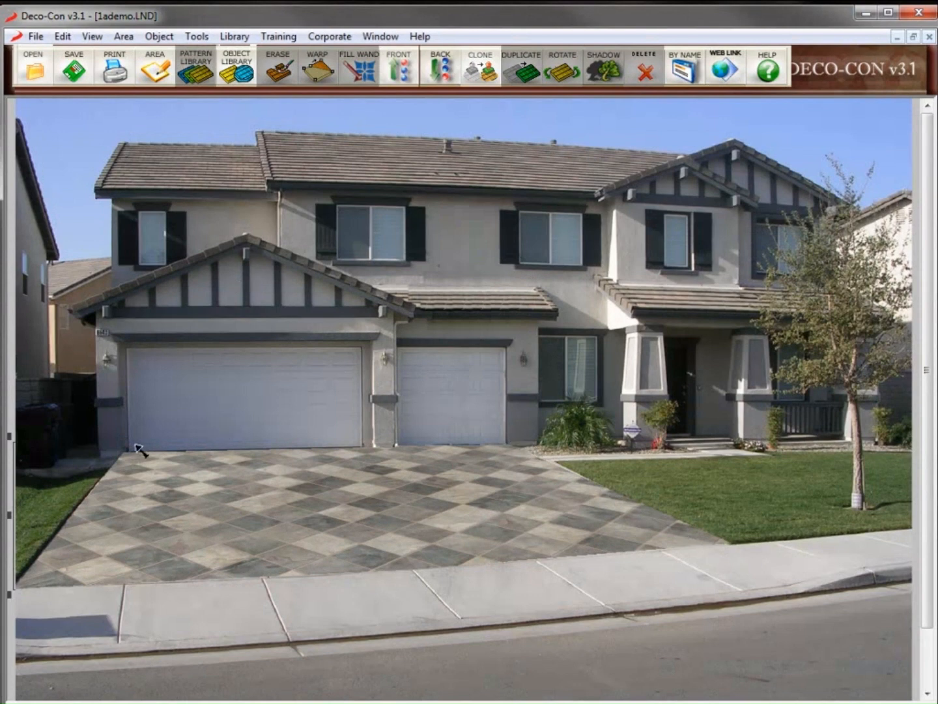
Trace the driveway from the garage corners to the sidewalk and bottom-left edge, then open the Pattern Library
left_click(155, 68)
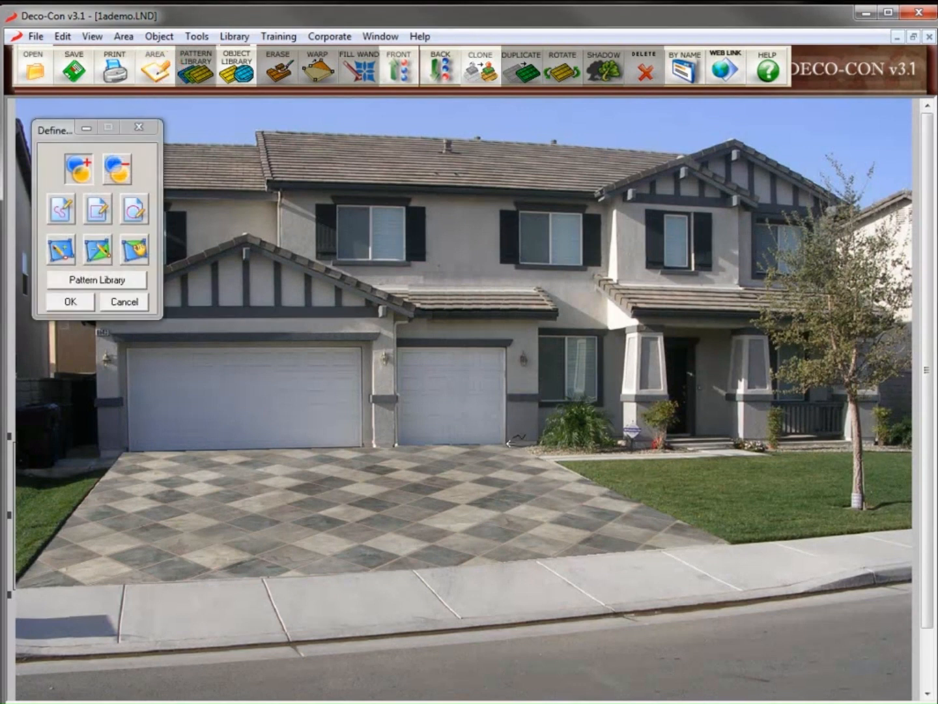
left_click(508, 443)
left_click(736, 545)
left_click(685, 546)
left_click(507, 443)
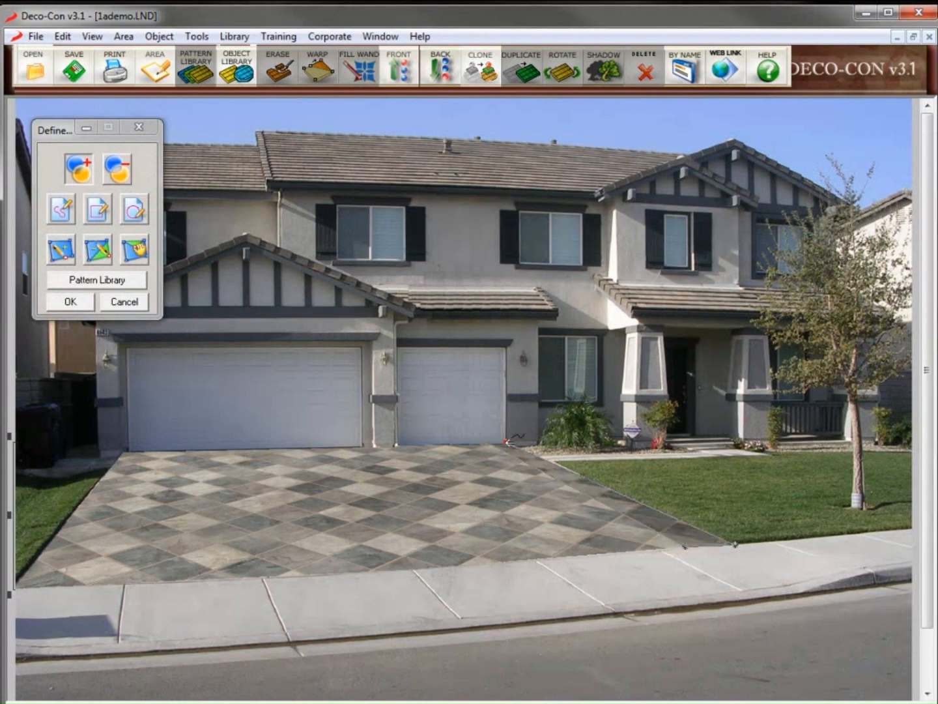
left_click(125, 448)
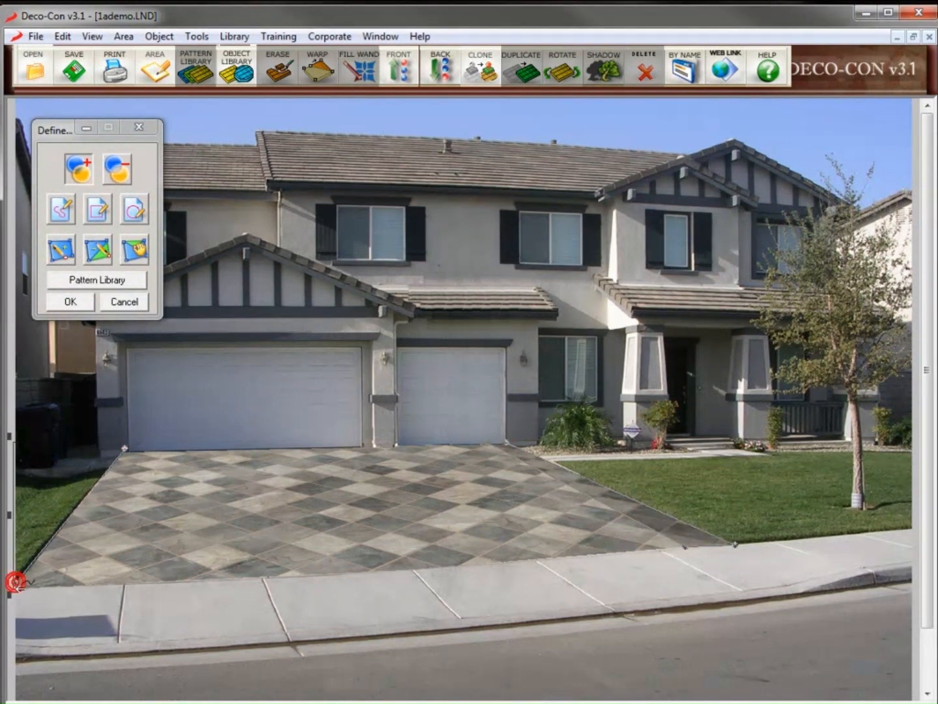
left_click(14, 582)
left_click(58, 587)
left_click(135, 449)
left_click(124, 448)
scroll(363, 412, "down", 3)
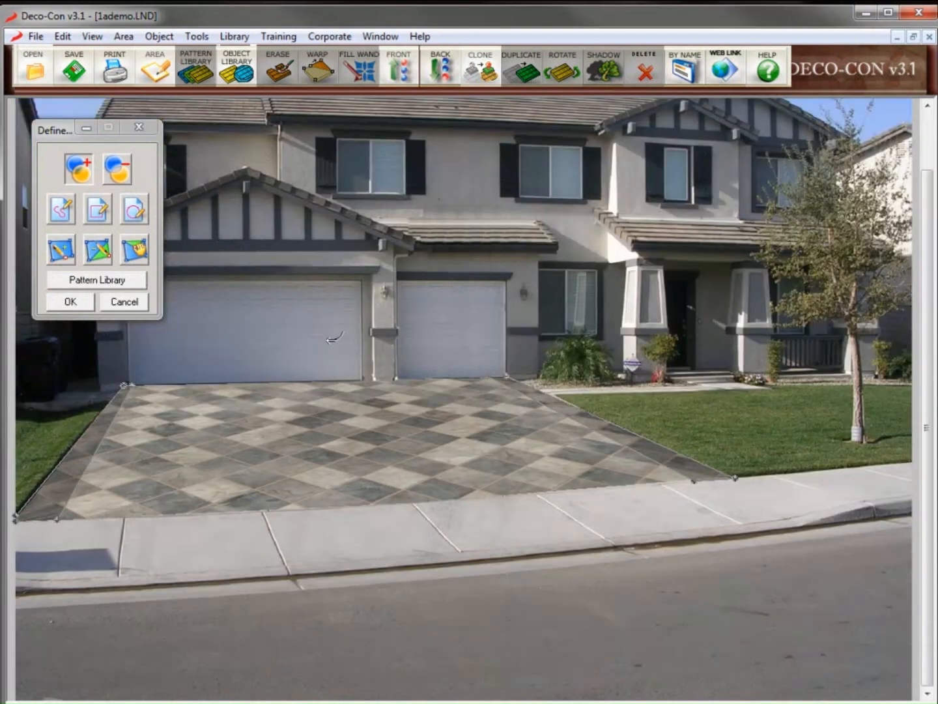
left_click(115, 281)
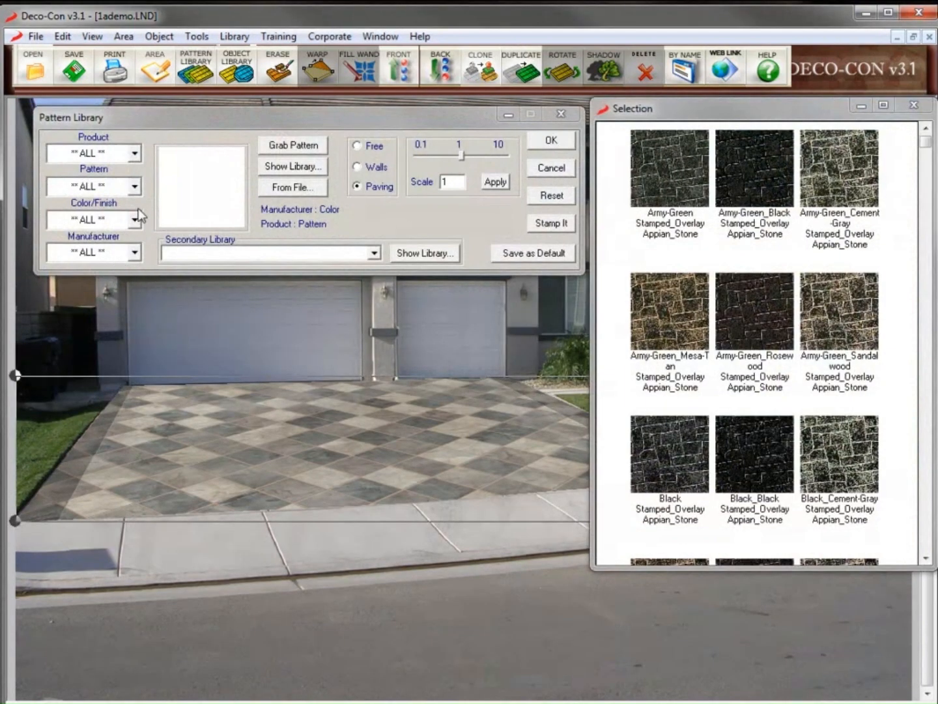
Choose a gray Soldier_Course border texture and stretch its area corners across the driveway
left_click(134, 188)
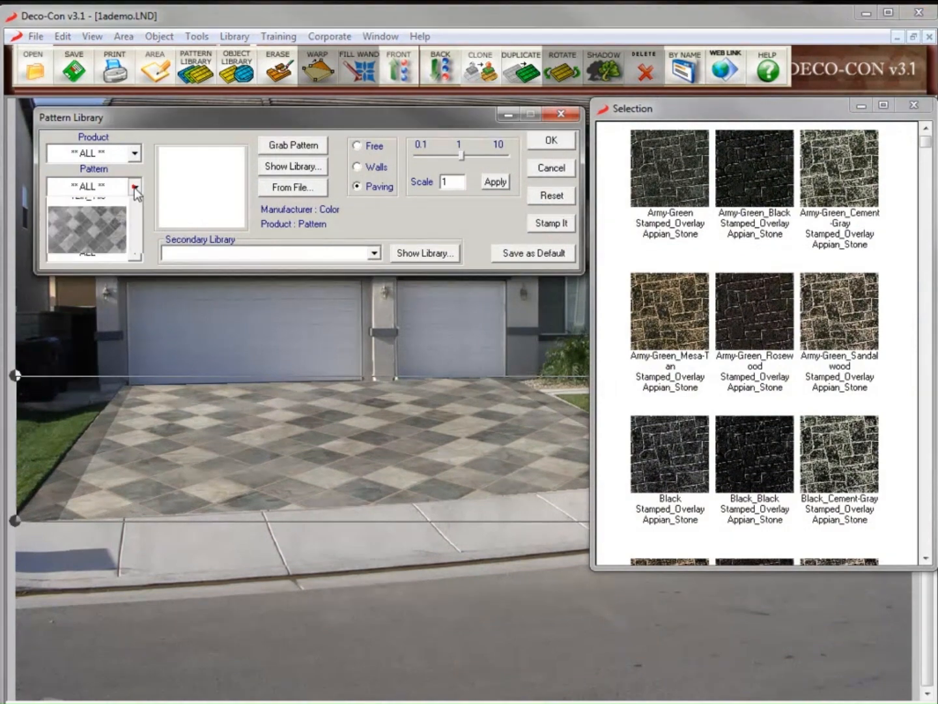
left_click_drag(134, 219, 137, 361)
left_click(116, 346)
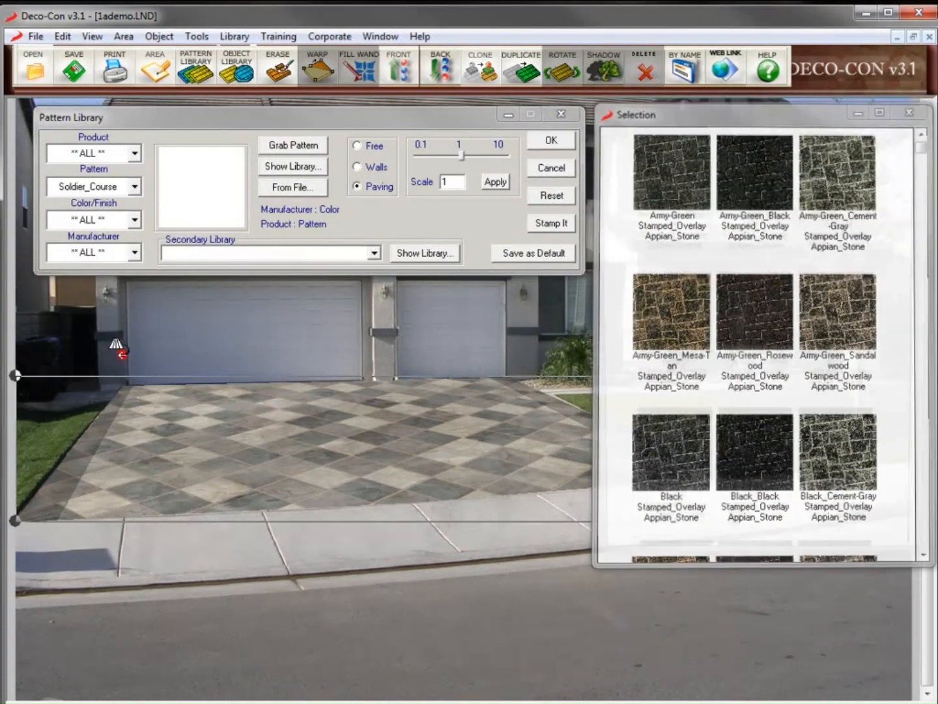
left_click_drag(927, 142, 932, 375)
left_click(660, 455)
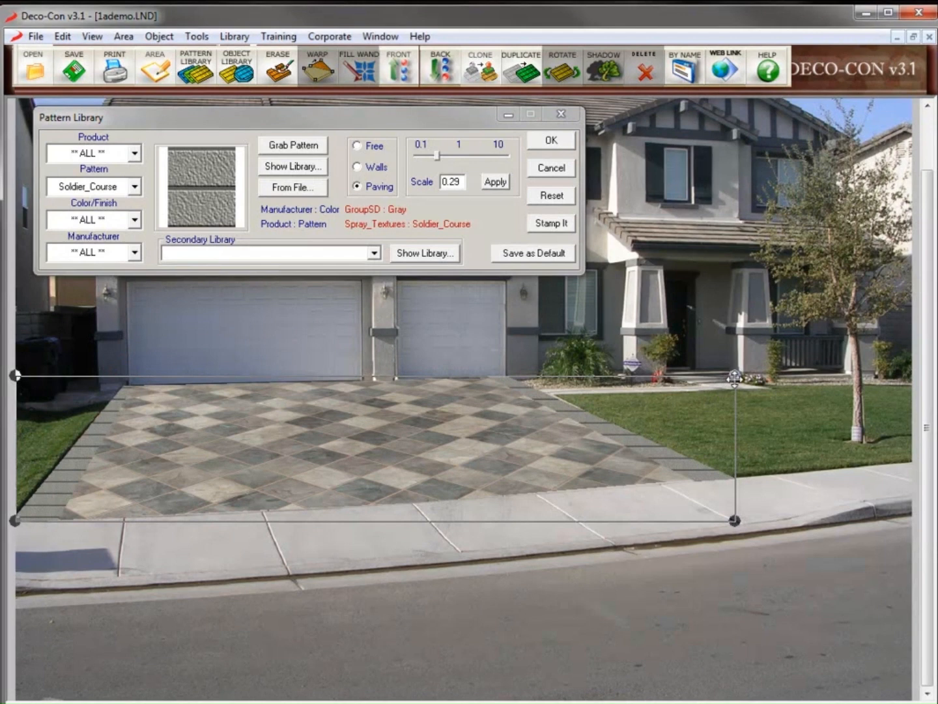
left_click_drag(735, 377, 542, 377)
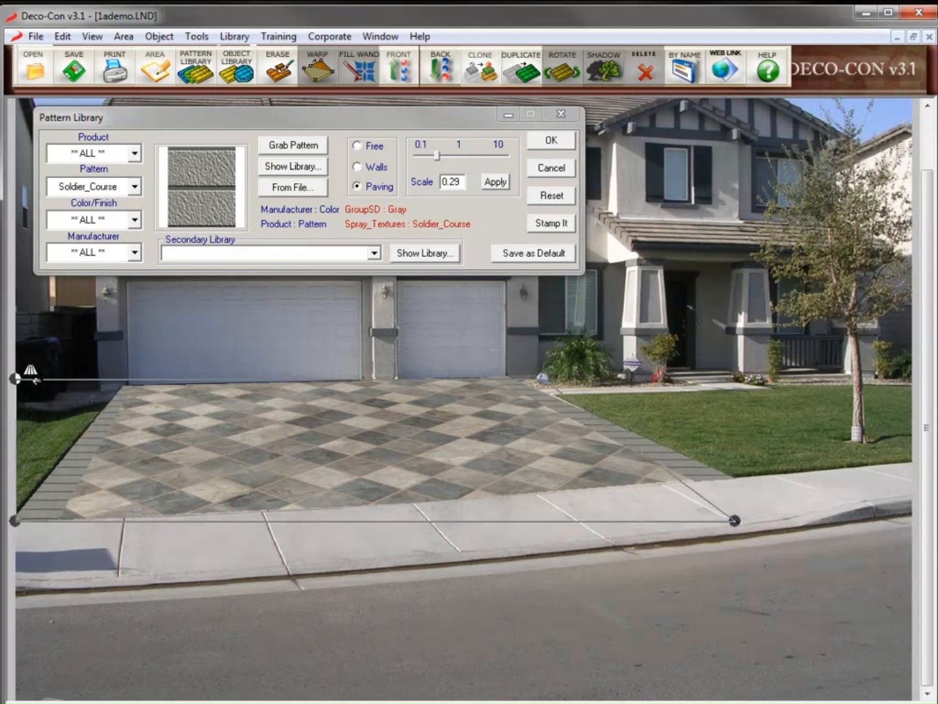
left_click_drag(11, 379, 112, 378)
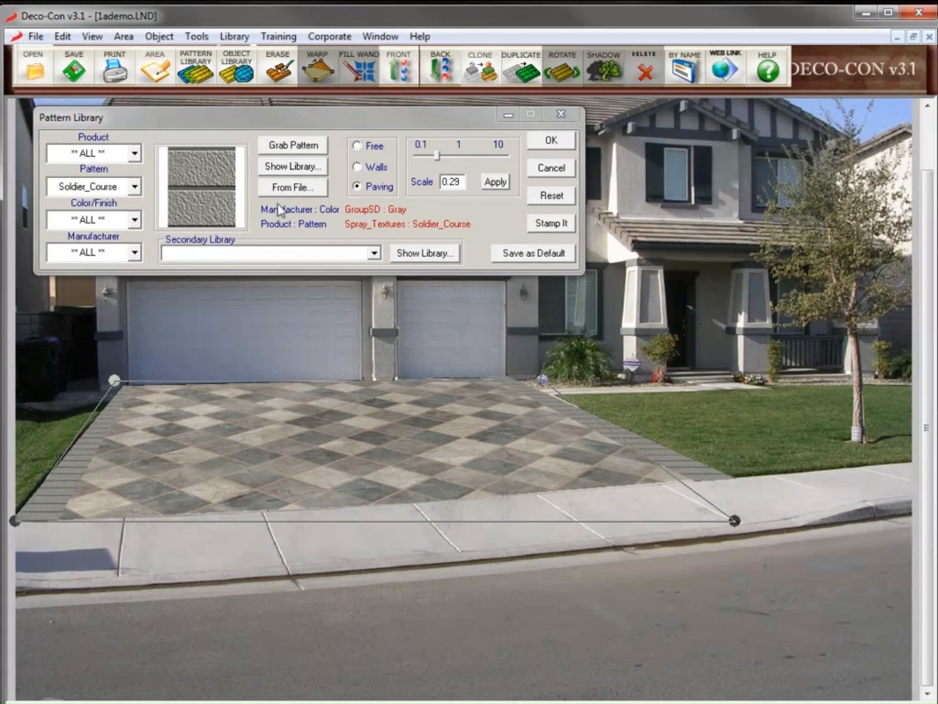
Swap the border to GroupCeS Blended-Stone and close the pattern library
left_click(293, 165)
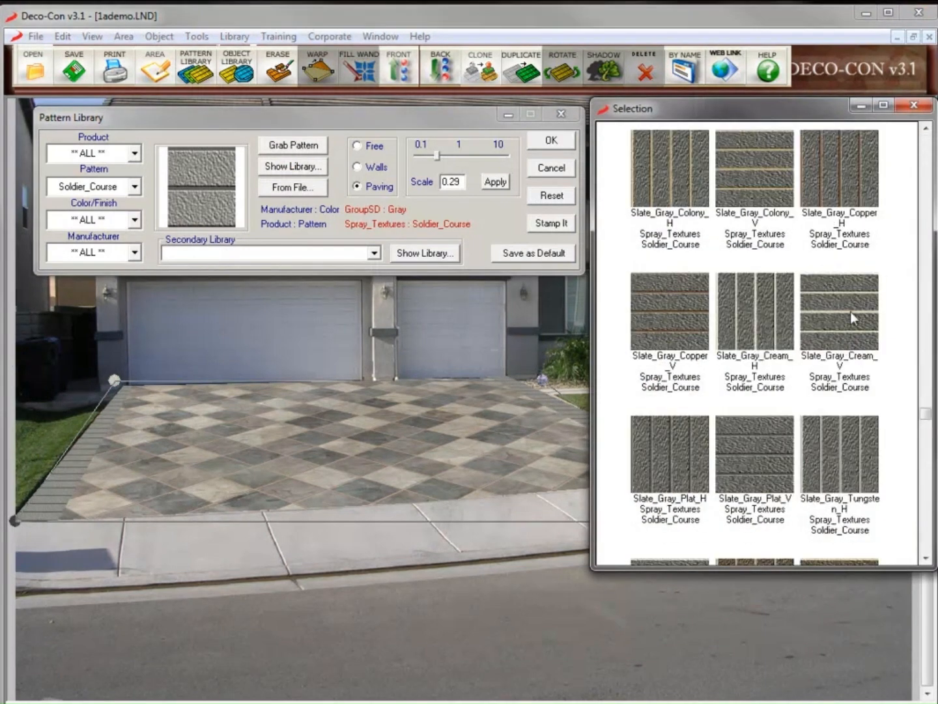
double_click(845, 316)
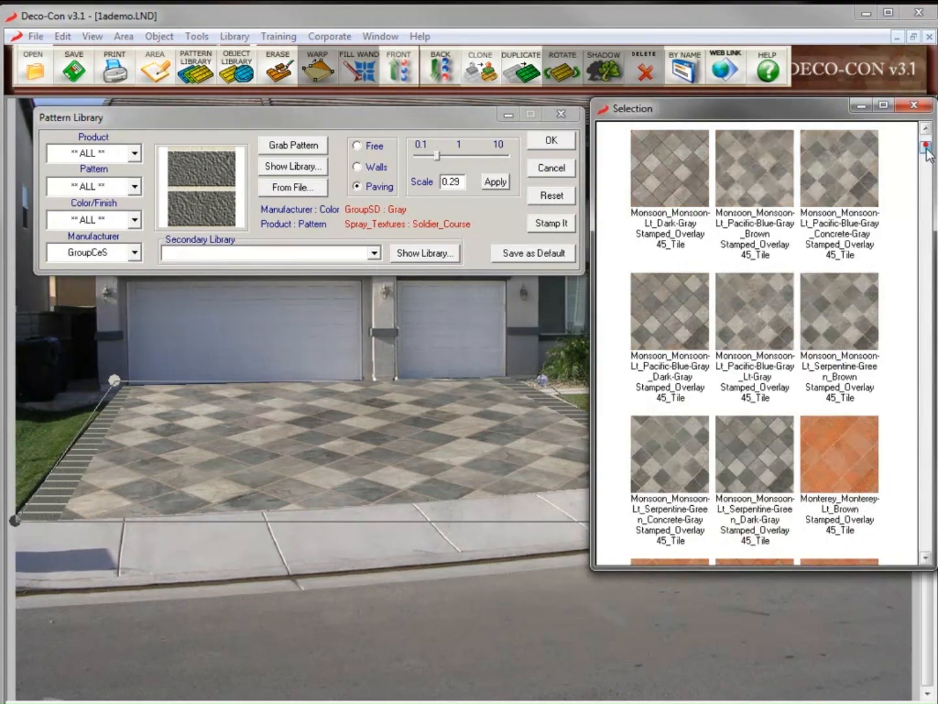
left_click_drag(925, 147, 935, 539)
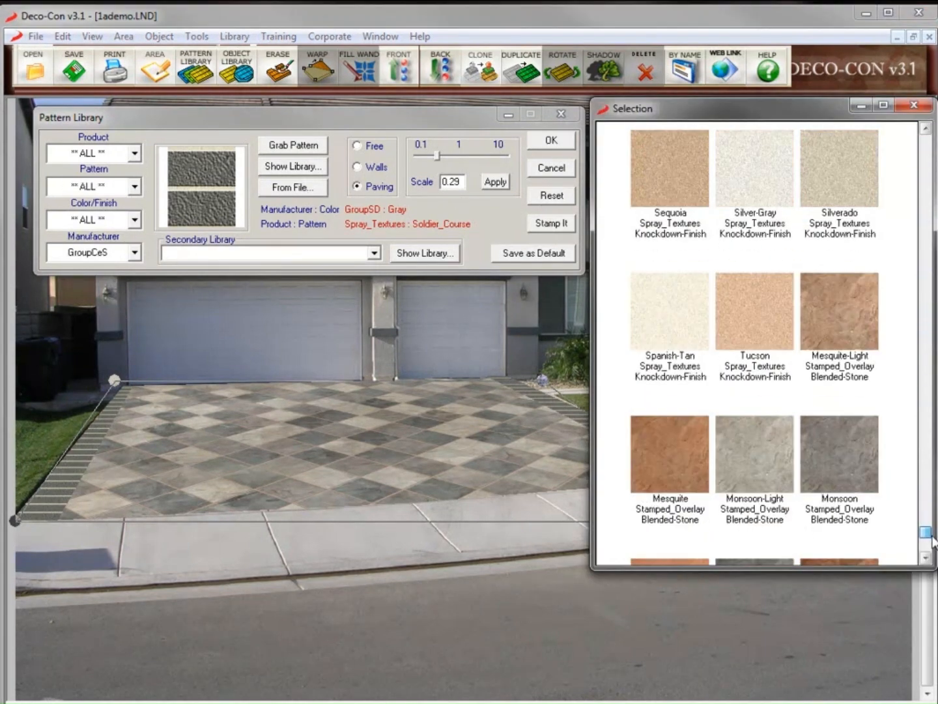
left_click(852, 456)
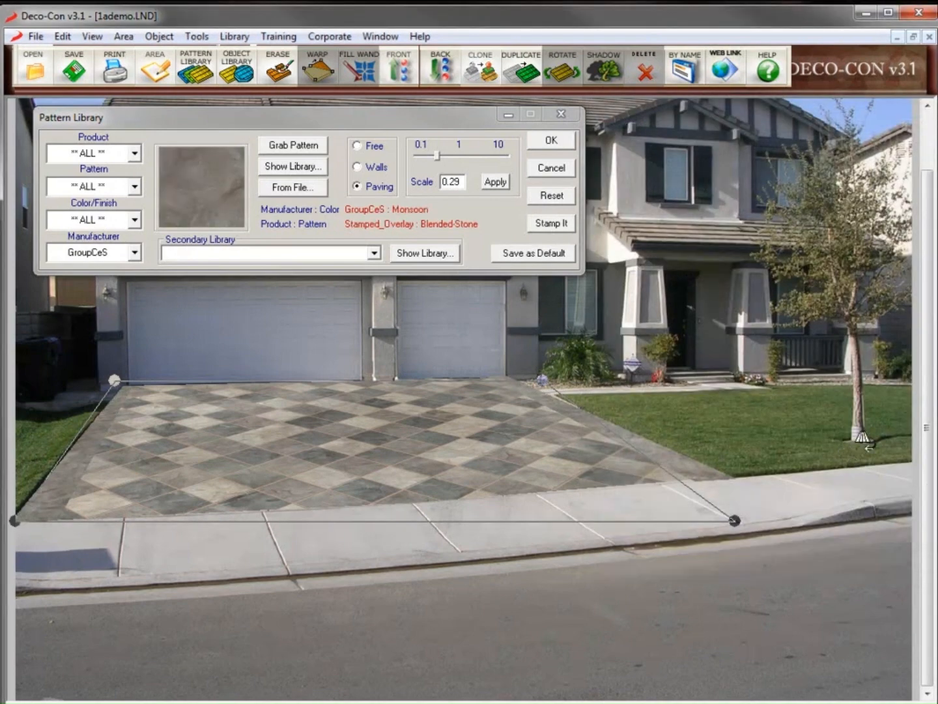
left_click(319, 168)
scroll(928, 148, "down", 1)
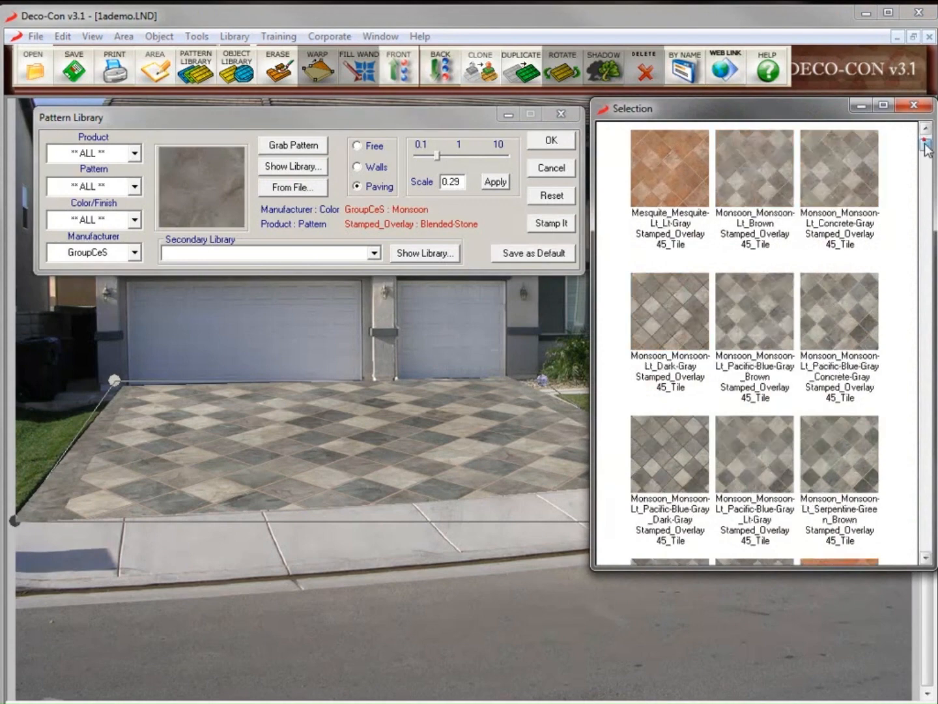
left_click_drag(927, 147, 926, 537)
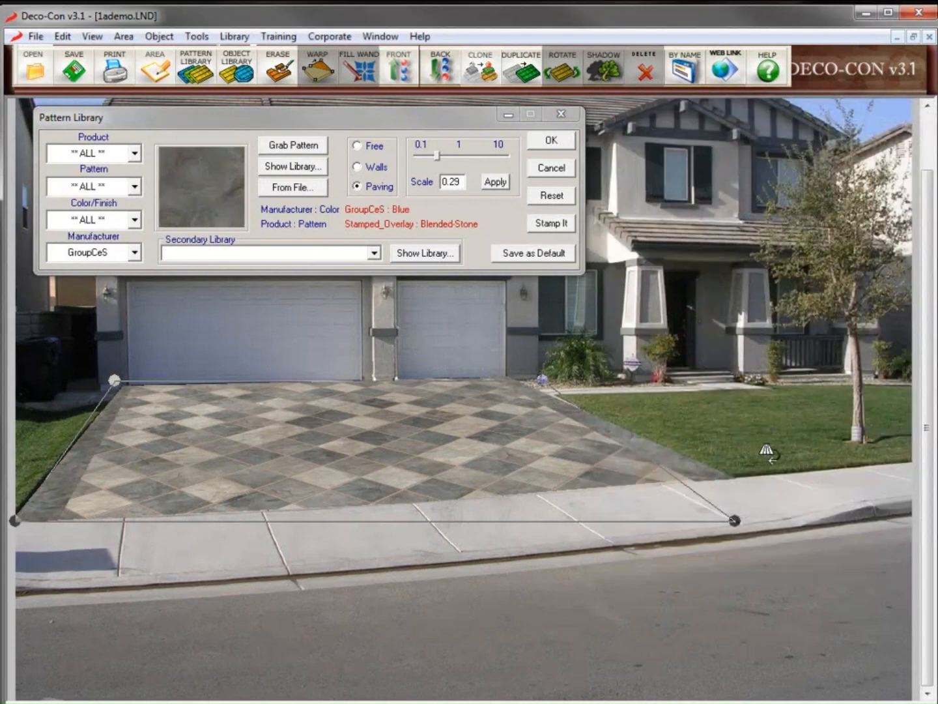
left_click(549, 142)
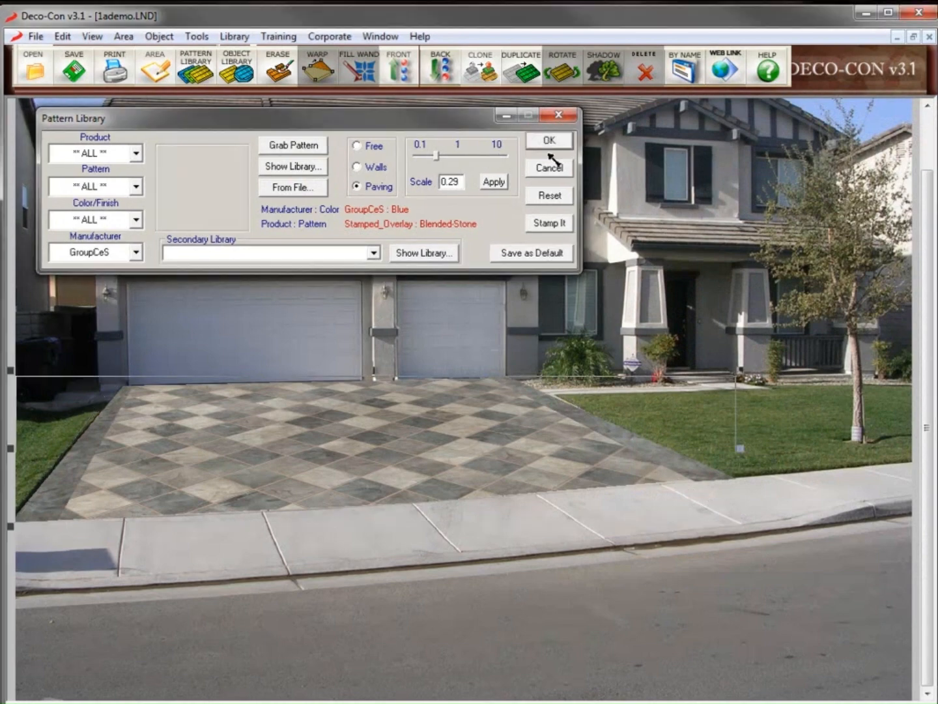
left_click(417, 254)
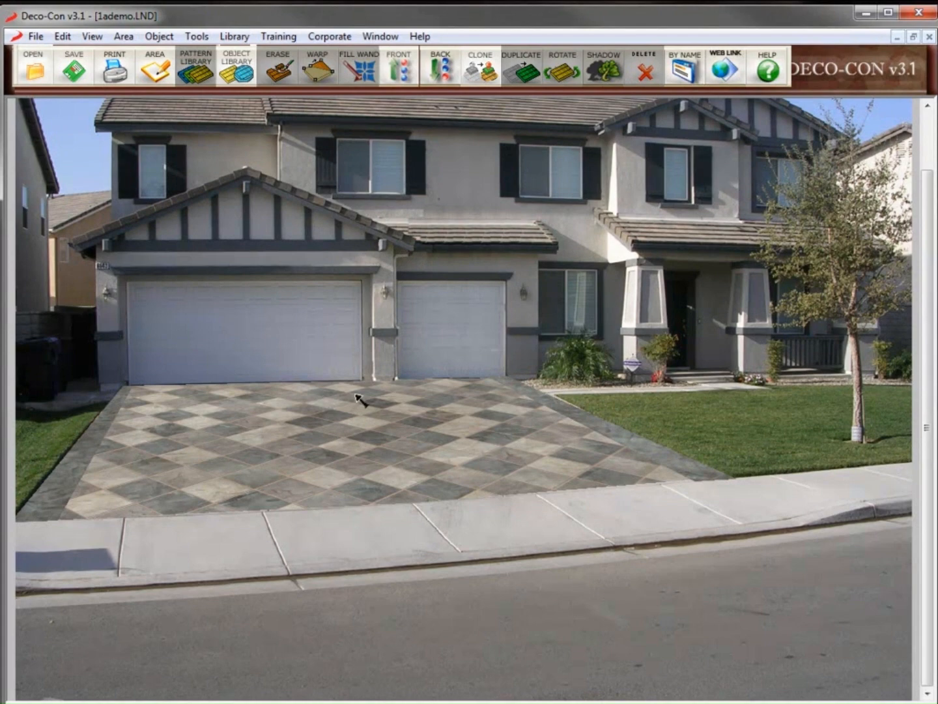
Add the GroupAM Cement-Gray_Patina cobble circle and drag it onto the driveway
left_click(236, 67)
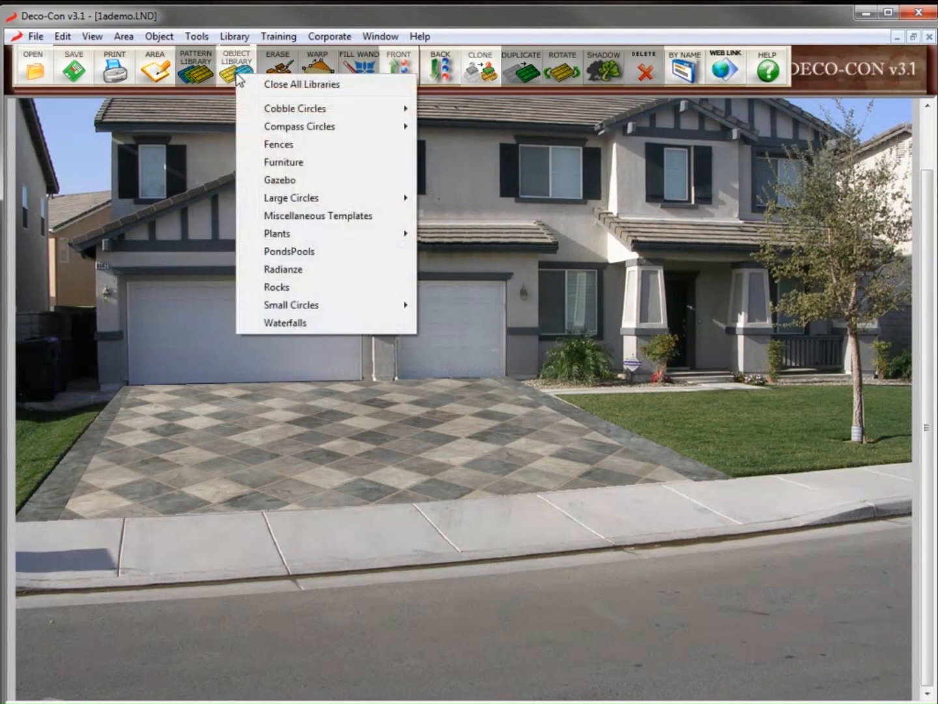
left_click(273, 111)
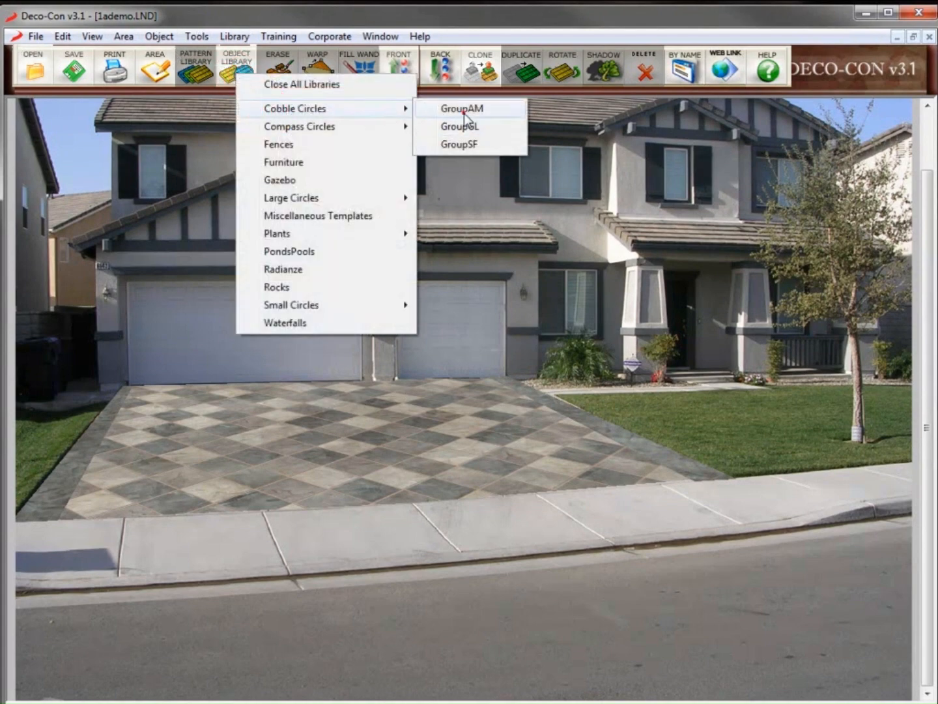
left_click(464, 113)
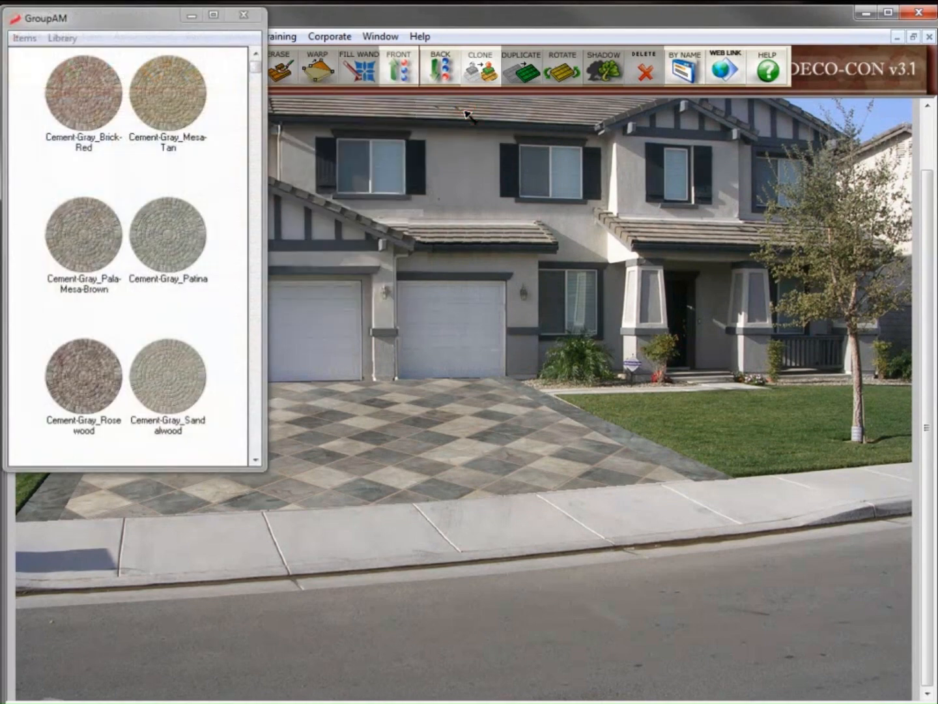
left_click(158, 243)
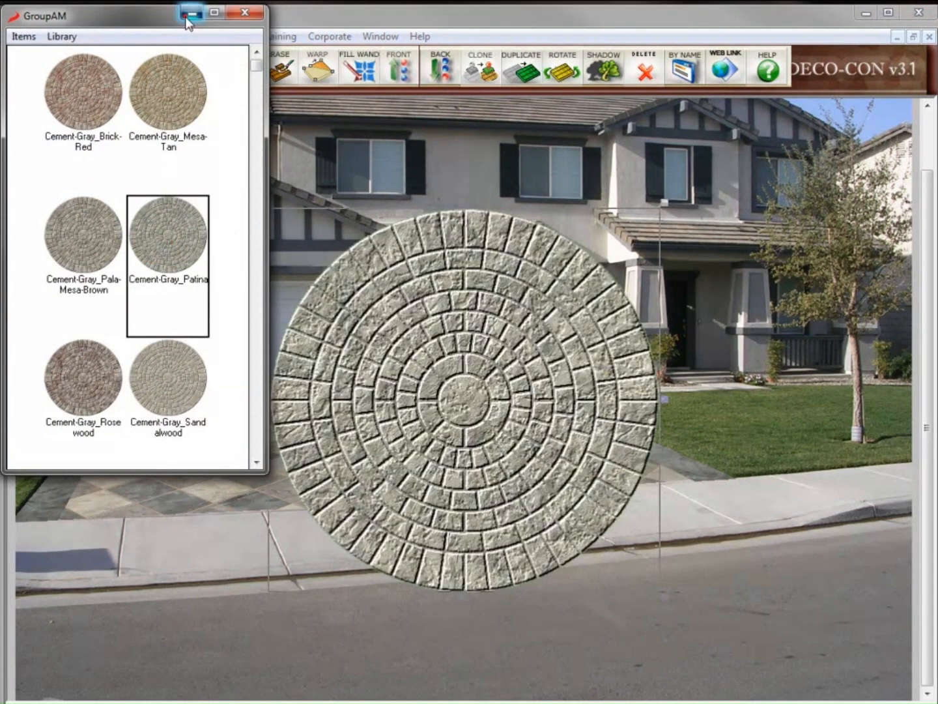
left_click(193, 13)
left_click_drag(447, 375, 367, 337)
left_click(367, 337)
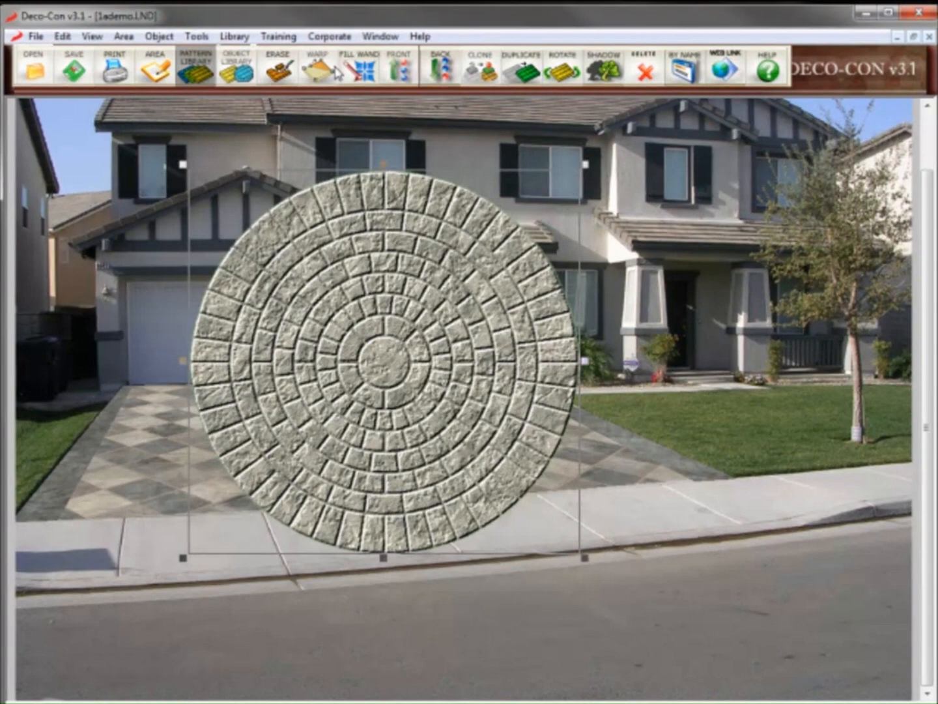
Warp the cobble circle's corners into a flattened ellipse matching the driveway perspective
left_click(333, 72)
left_click_drag(189, 169, 261, 401)
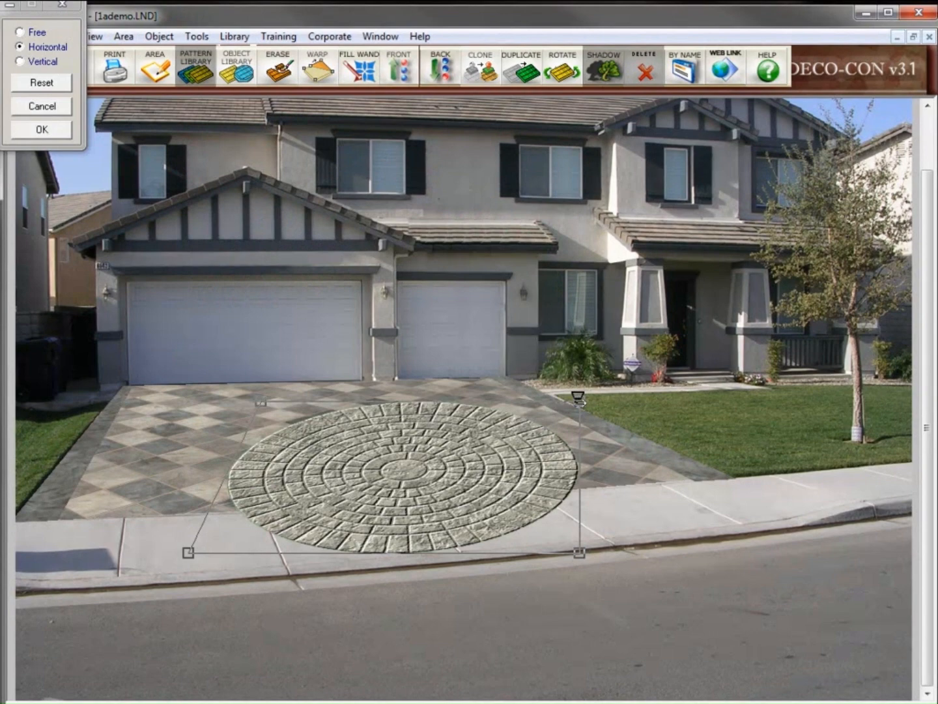
left_click_drag(578, 401, 436, 401)
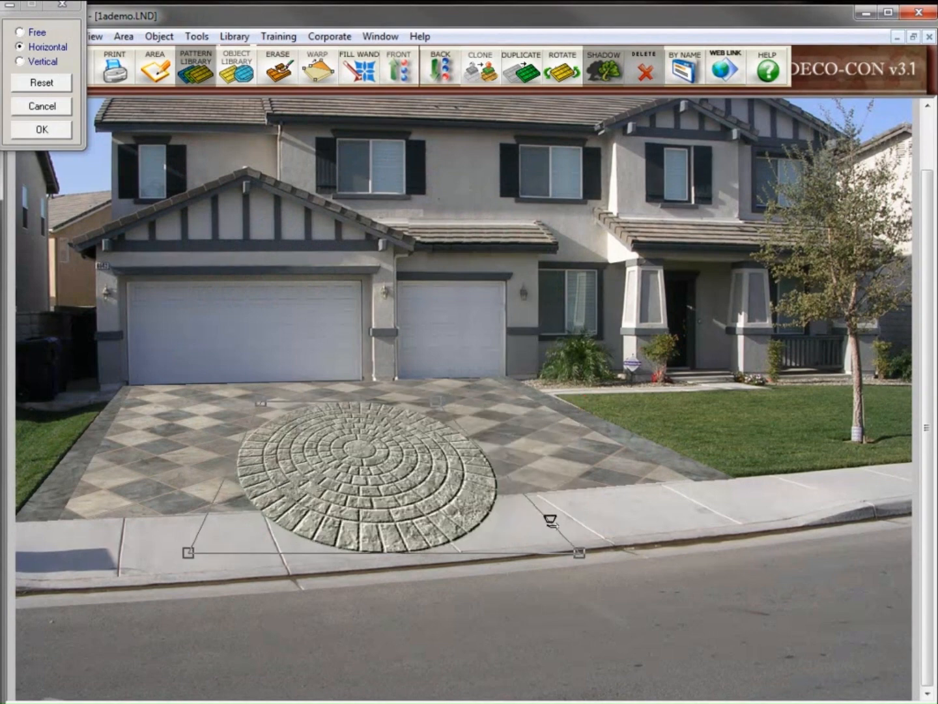
left_click_drag(577, 554, 543, 479)
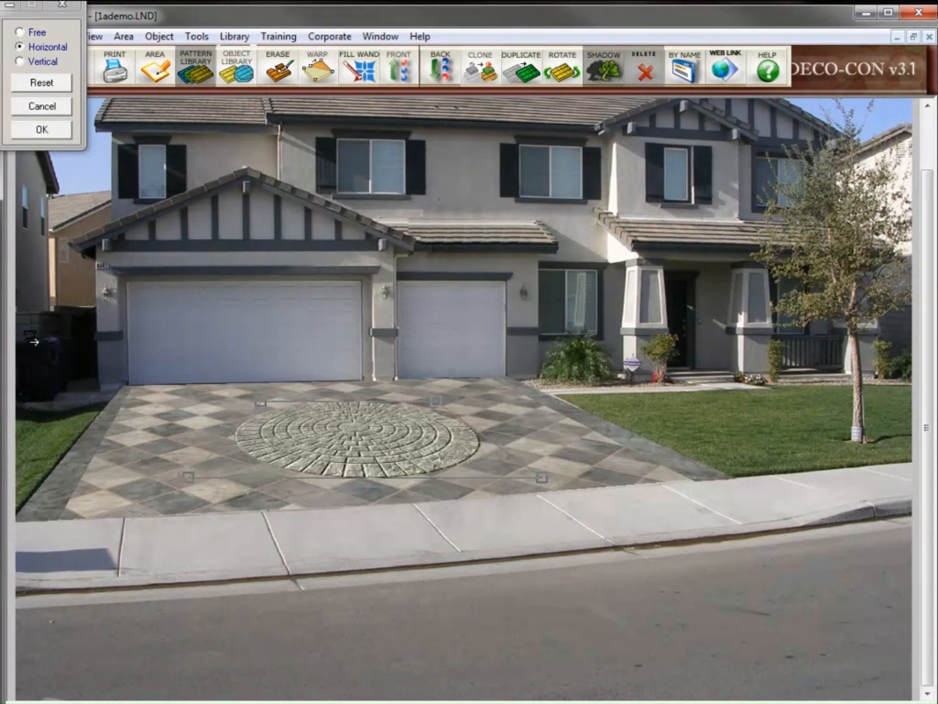
left_click_drag(261, 402, 250, 398)
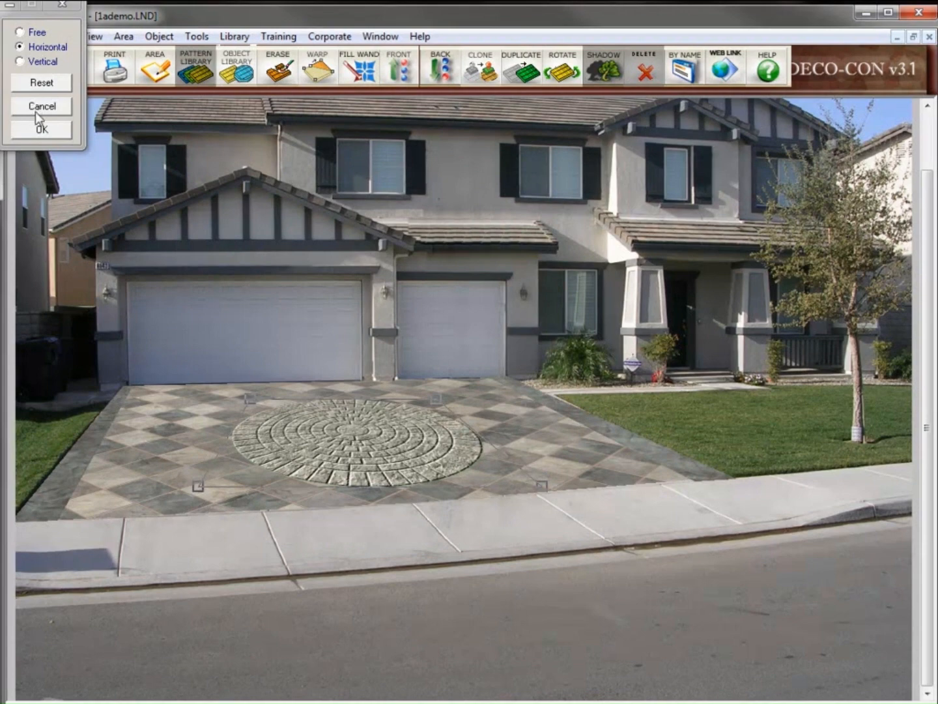
left_click(39, 131)
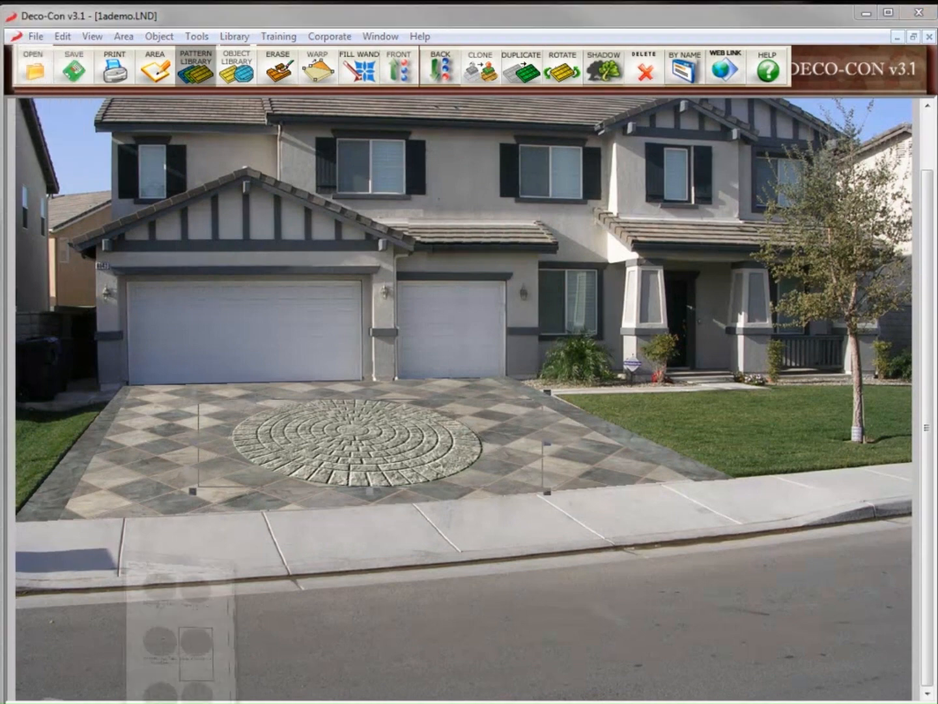
Apply the Pearl-Gray_Black pattern to the driveway circle
left_click(256, 445)
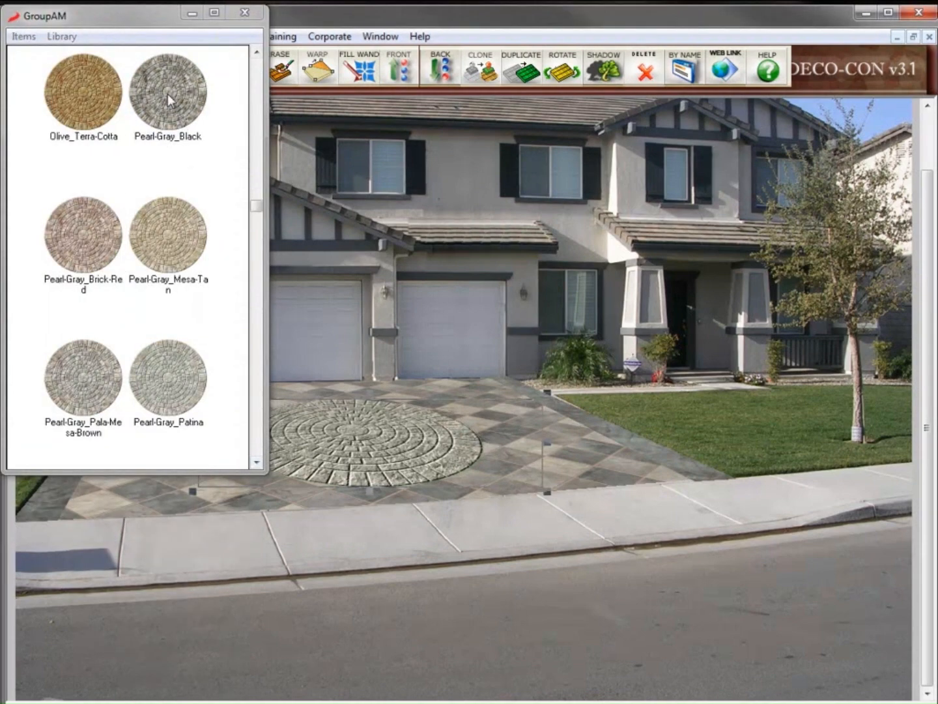
left_click_drag(167, 98, 360, 427)
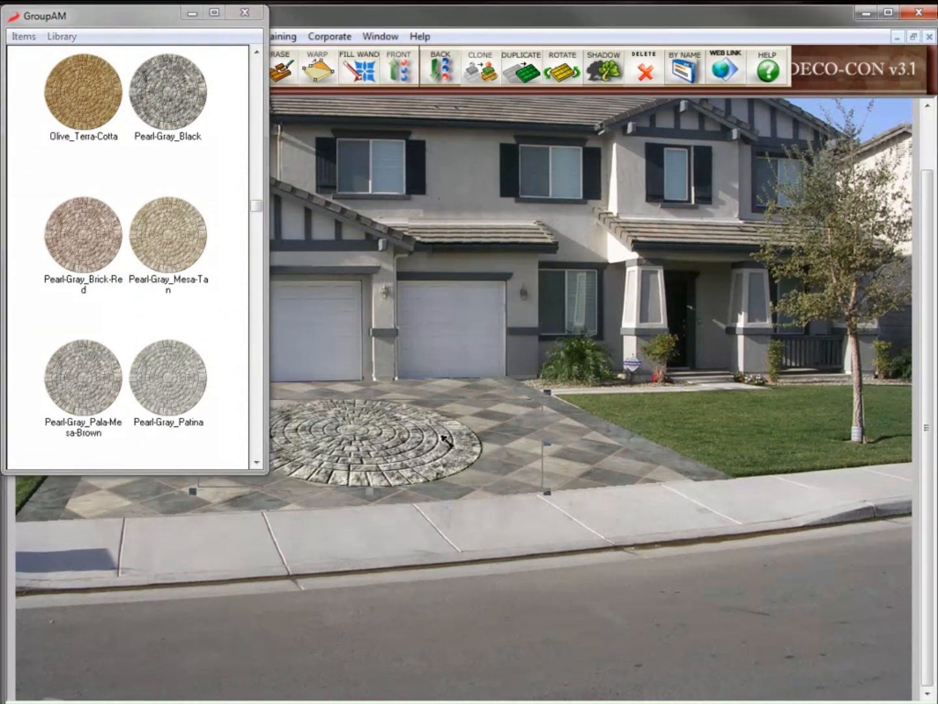
left_click(243, 12)
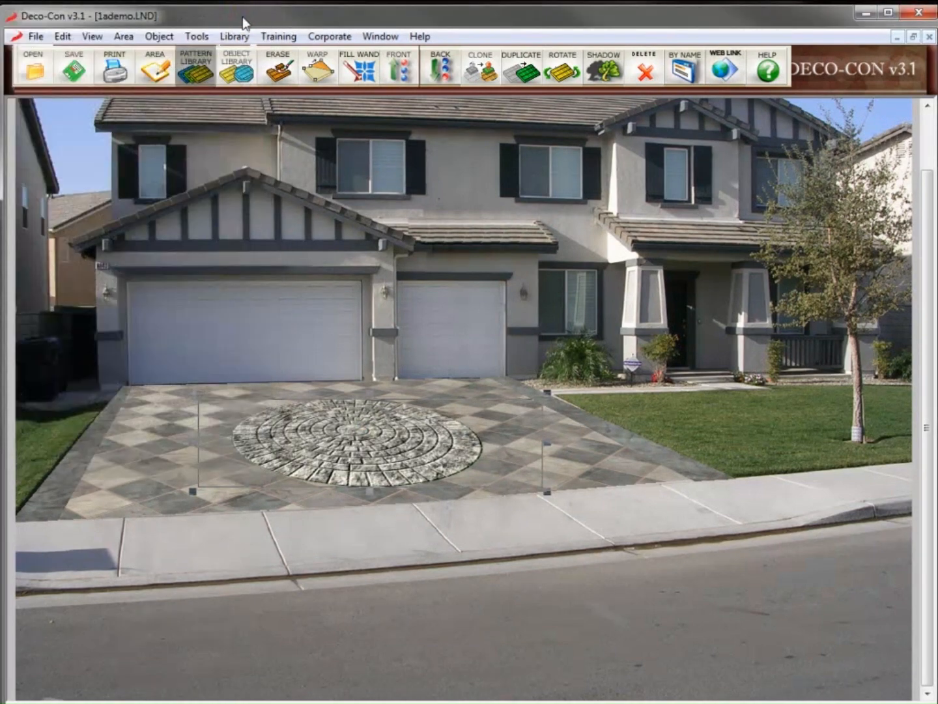
Replace the circle with a GroupSF Dark_paltinum compass-star medallion
left_click(241, 65)
left_click(300, 123)
left_click(447, 123)
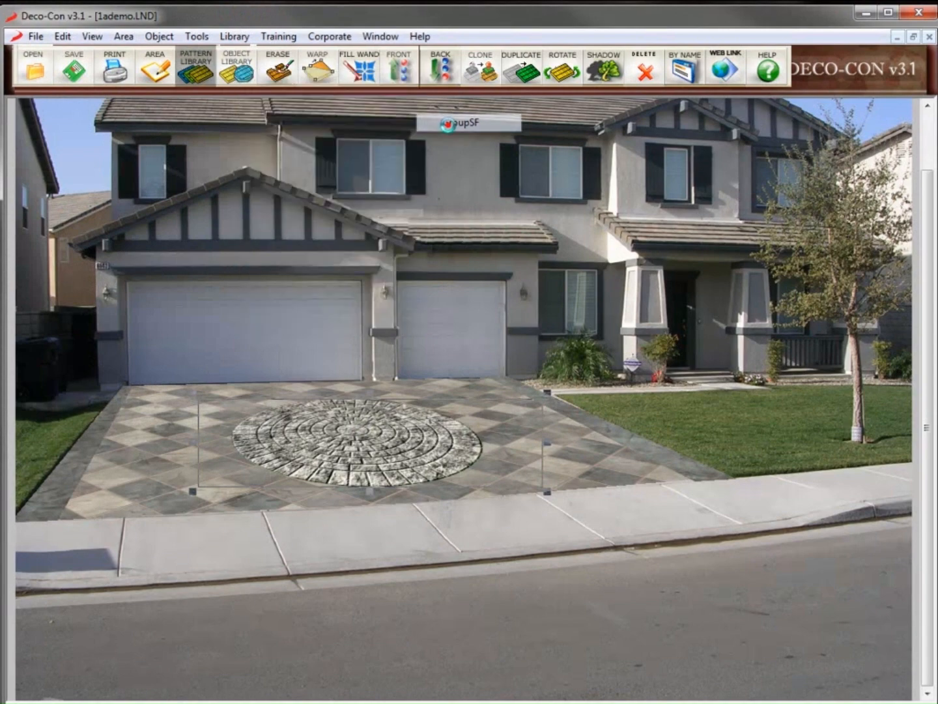
left_click_drag(159, 231, 329, 413)
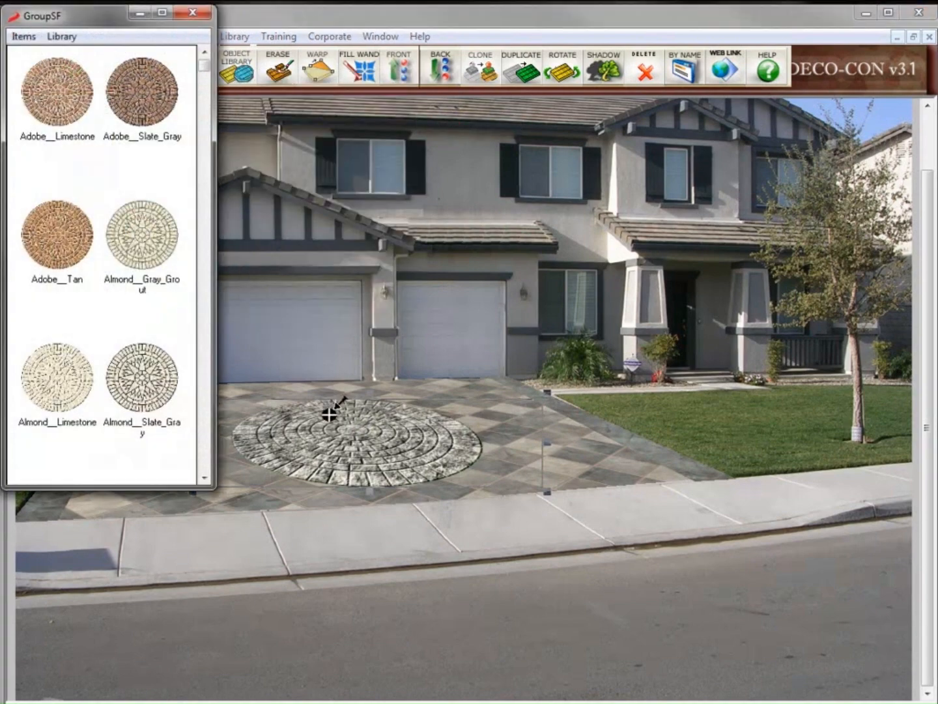
scroll(127, 281, "down", 5)
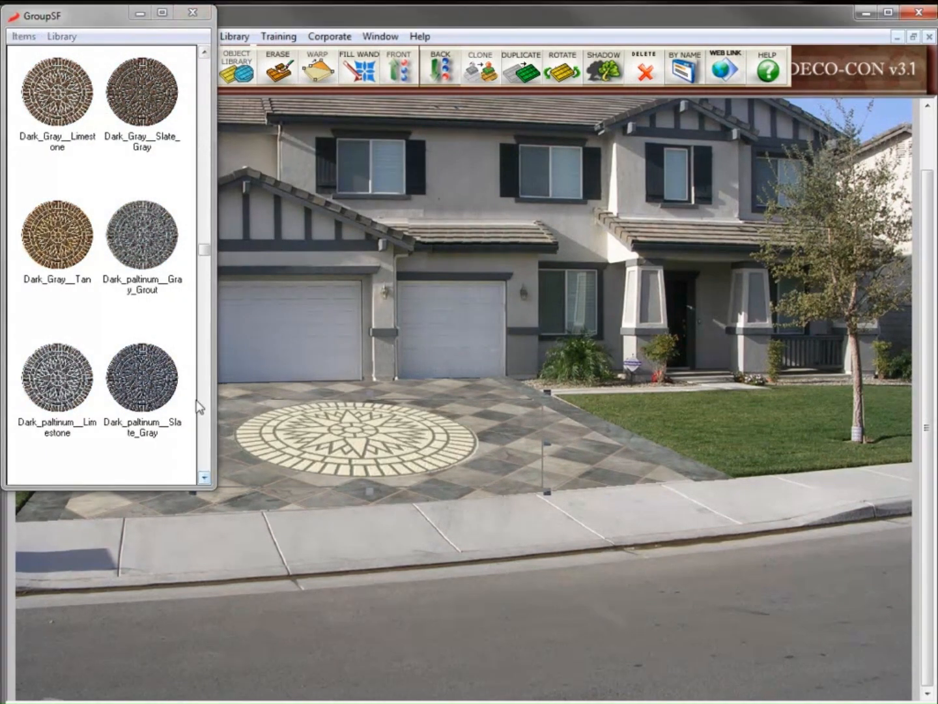
left_click_drag(320, 404, 320, 405)
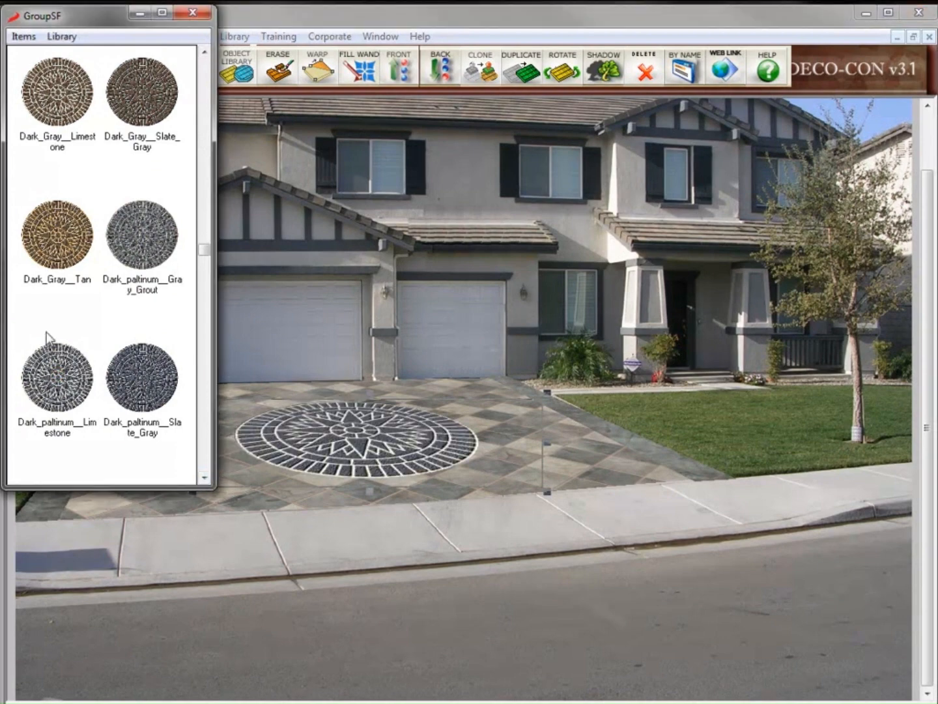
left_click(196, 13)
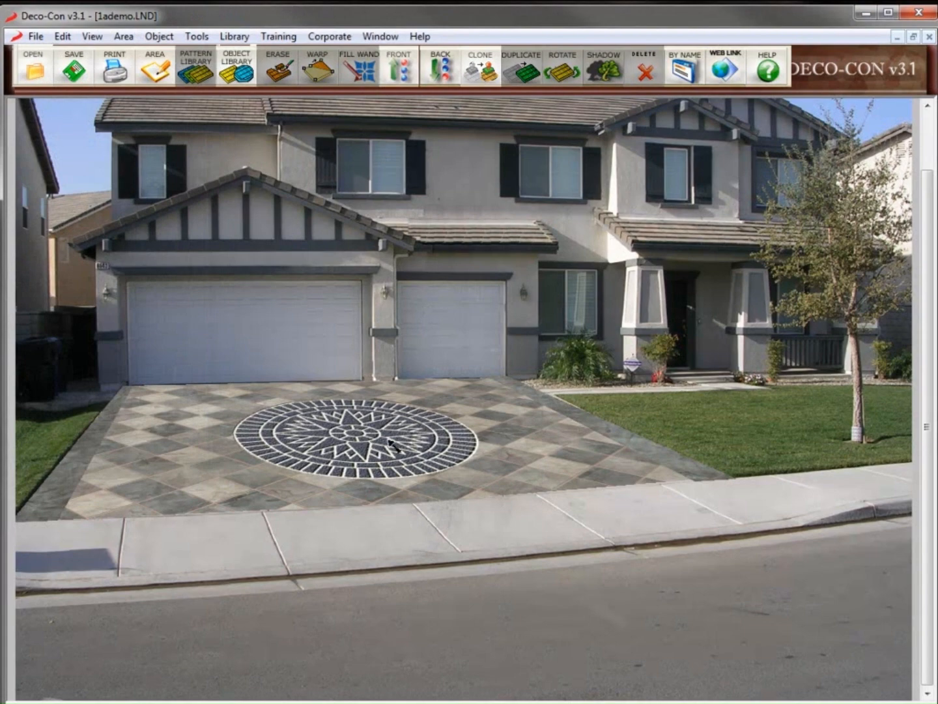
left_click(230, 39)
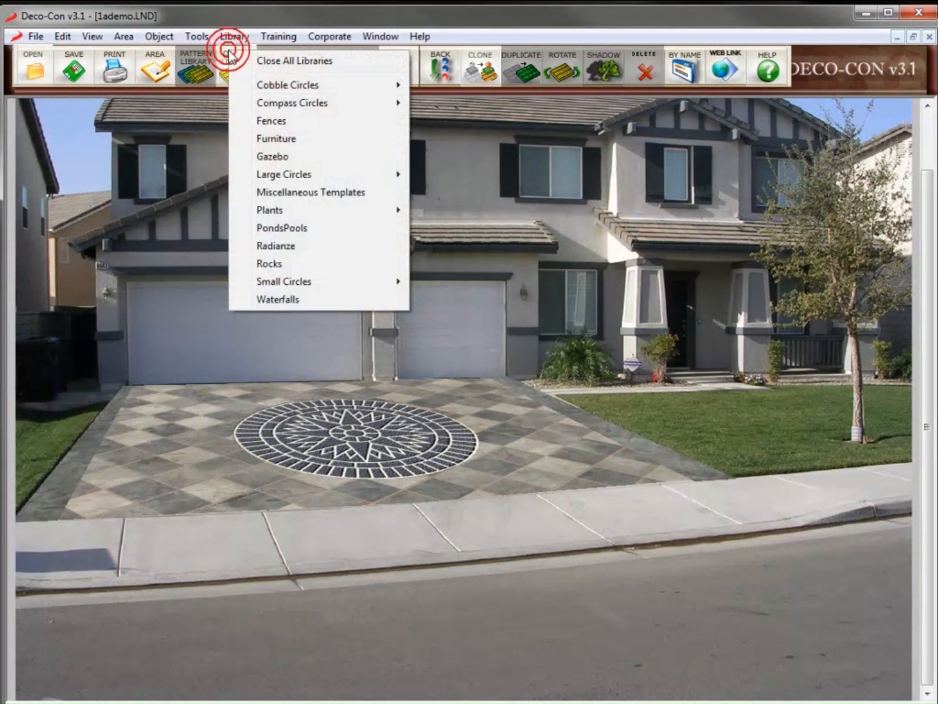
Place the NAU-17 compass from Miscellaneous Templates and drag it over the garage and driveway
left_click(309, 192)
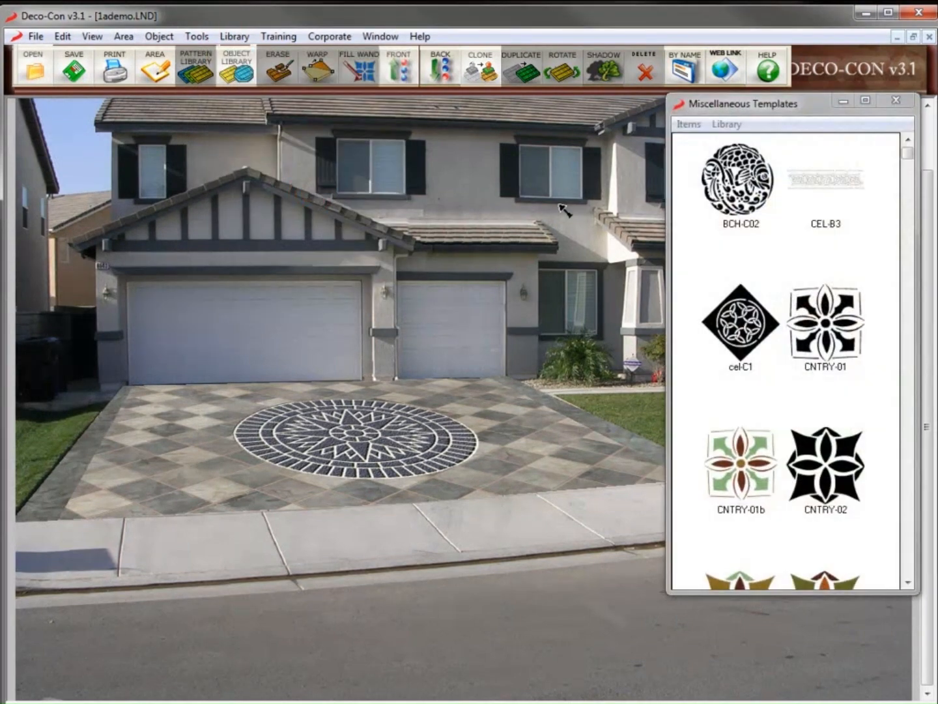
scroll(894, 576, "down", 2)
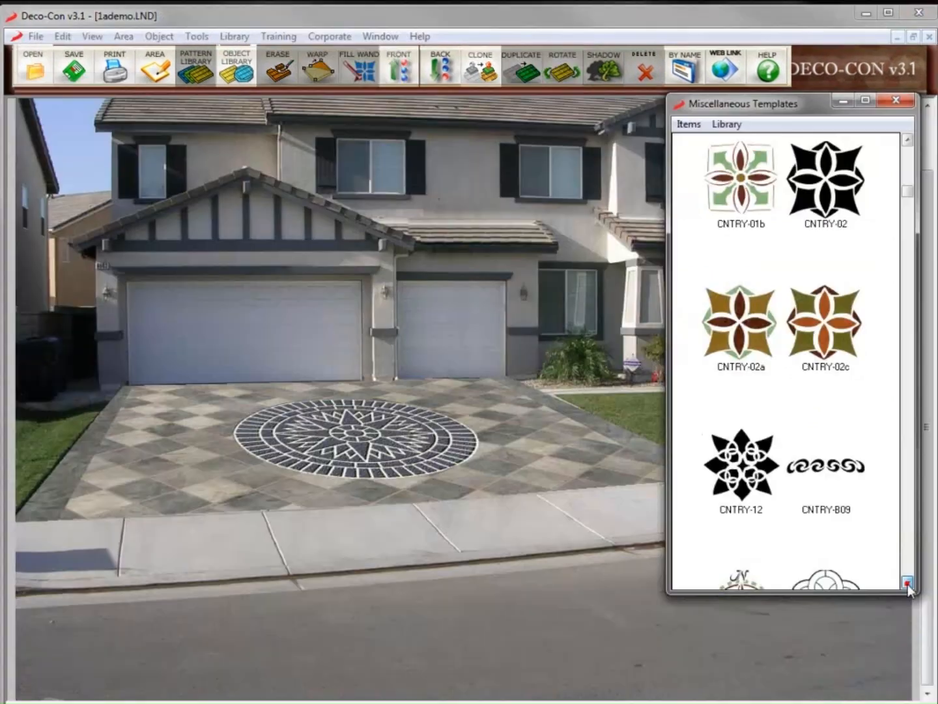
scroll(906, 573, "down", 5)
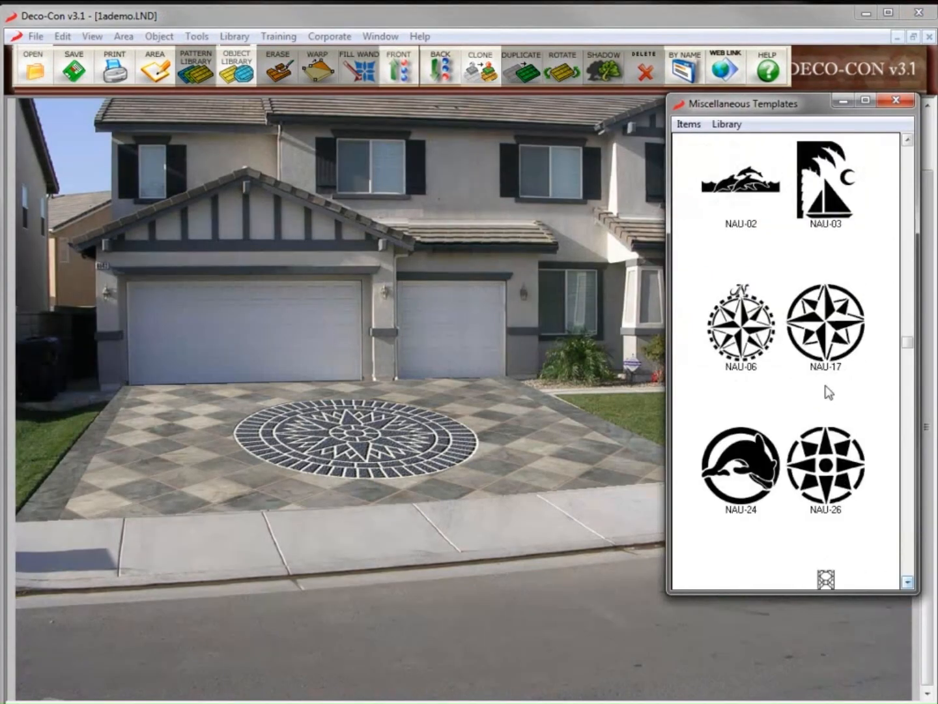
double_click(824, 357)
left_click_drag(480, 357, 388, 344)
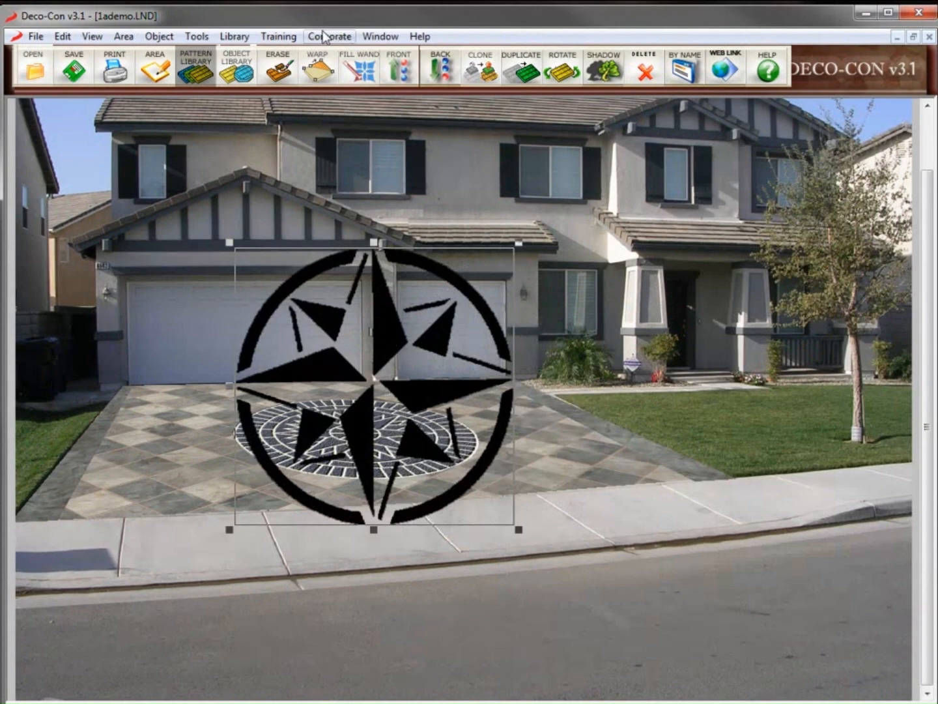
left_click(360, 73)
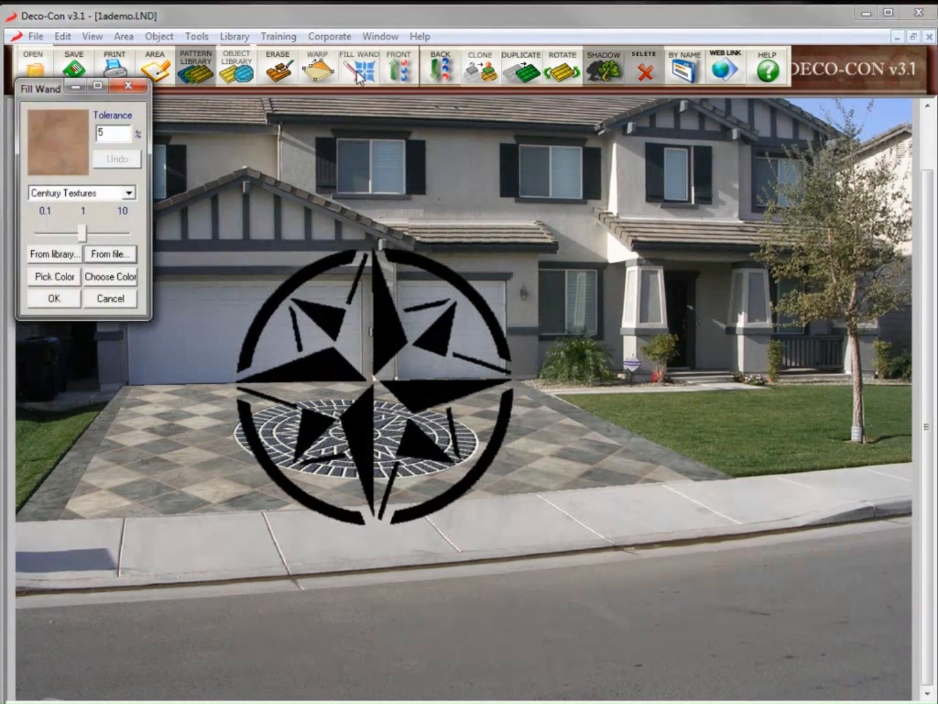
Select the Century Textures Charcoal texture and reduce its scale toward 0.1
left_click(55, 255)
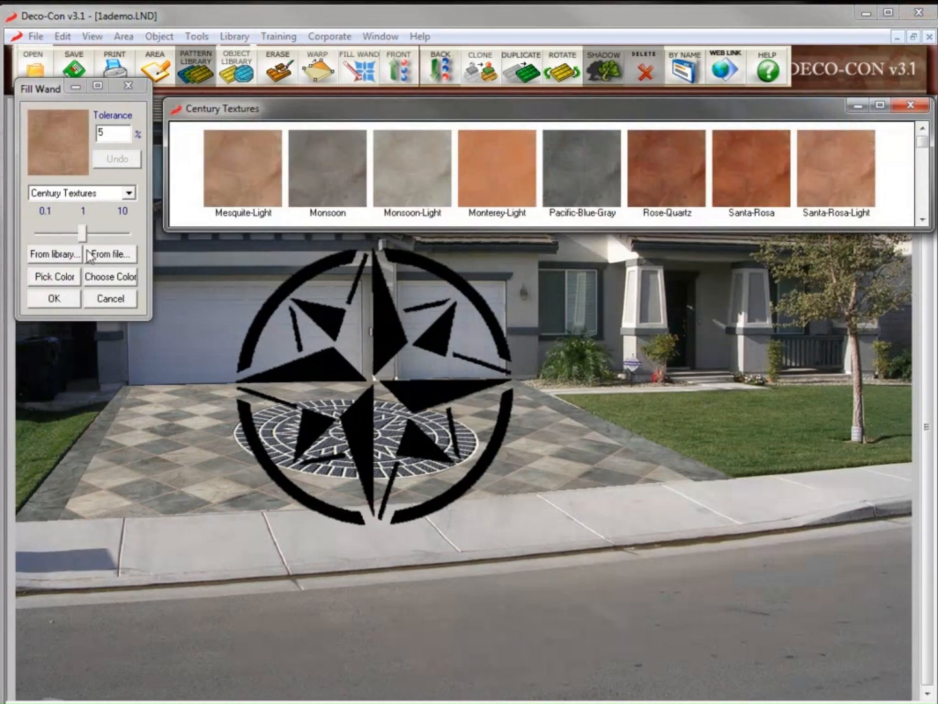
left_click(924, 221)
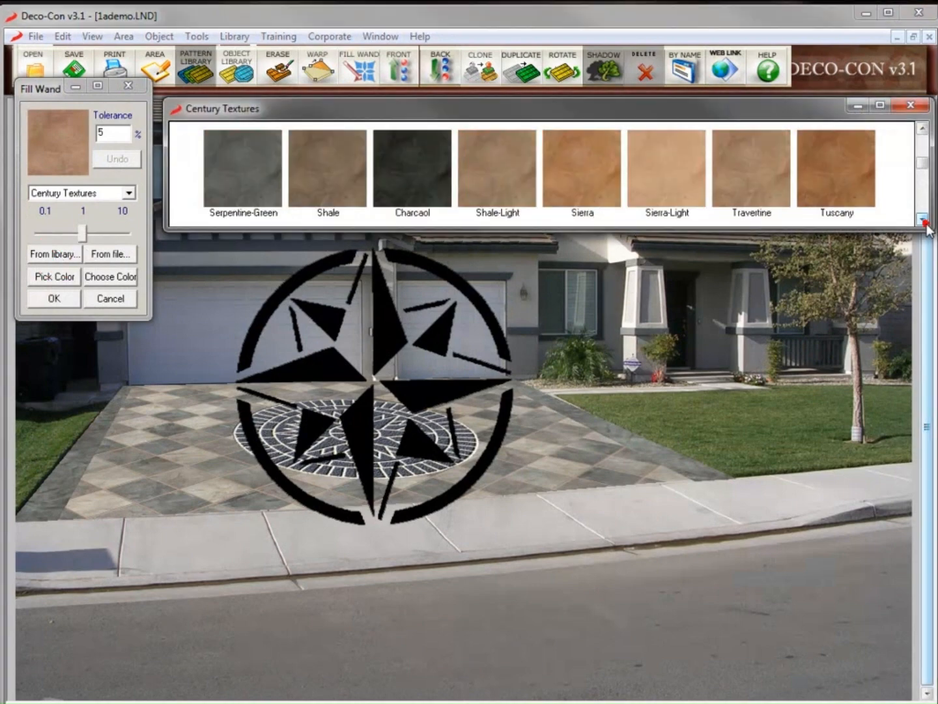
left_click(396, 174)
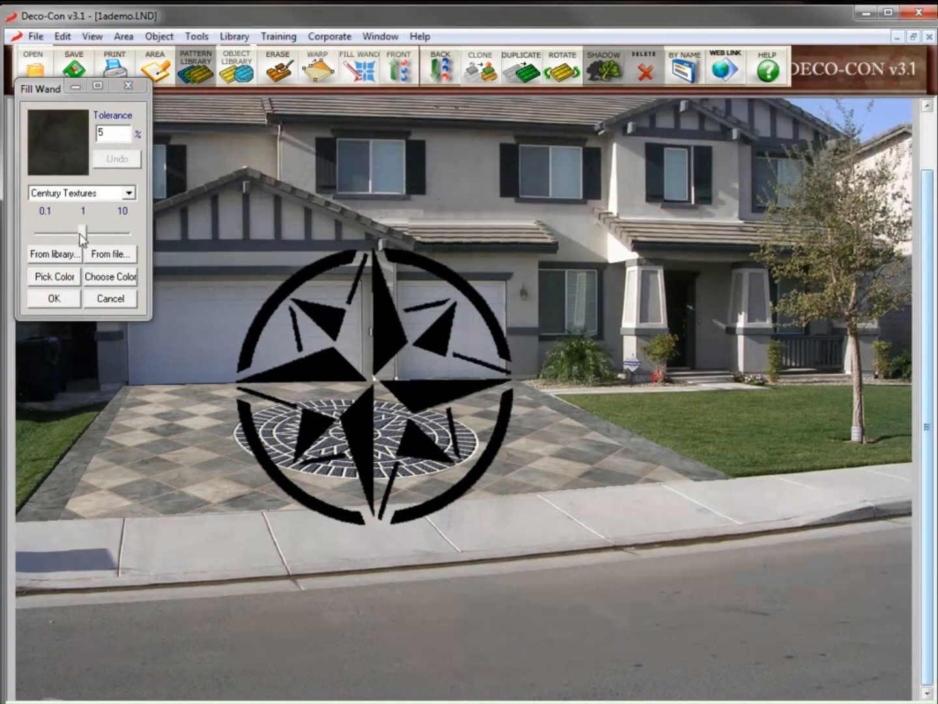
left_click_drag(79, 233, 67, 233)
Fill the star's points, inner triangles and ring arcs with Charcoal
left_click(325, 316)
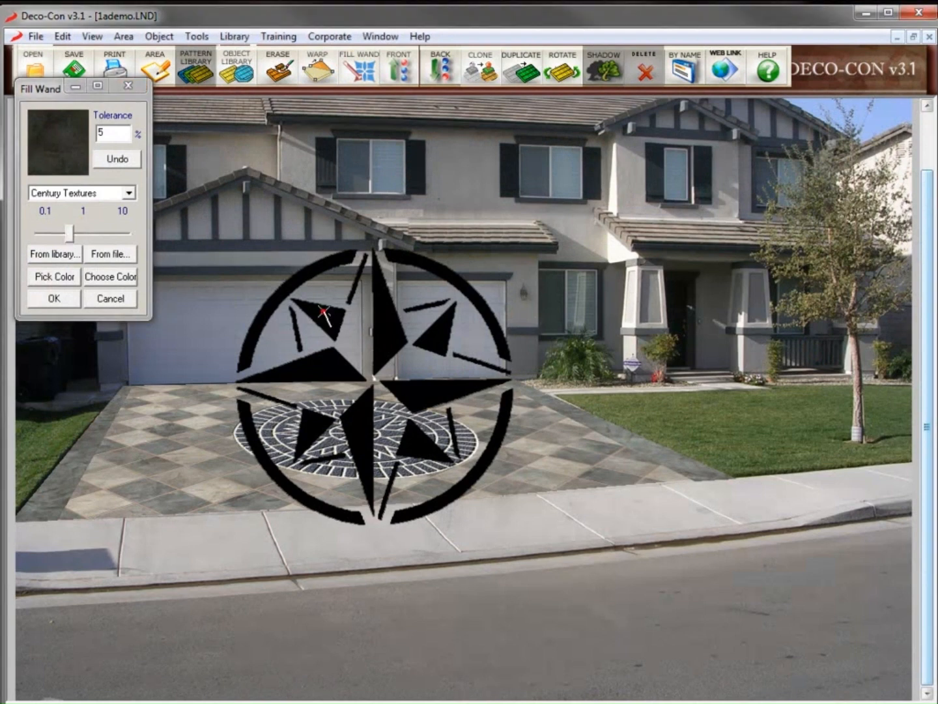
left_click(384, 312)
left_click(419, 388)
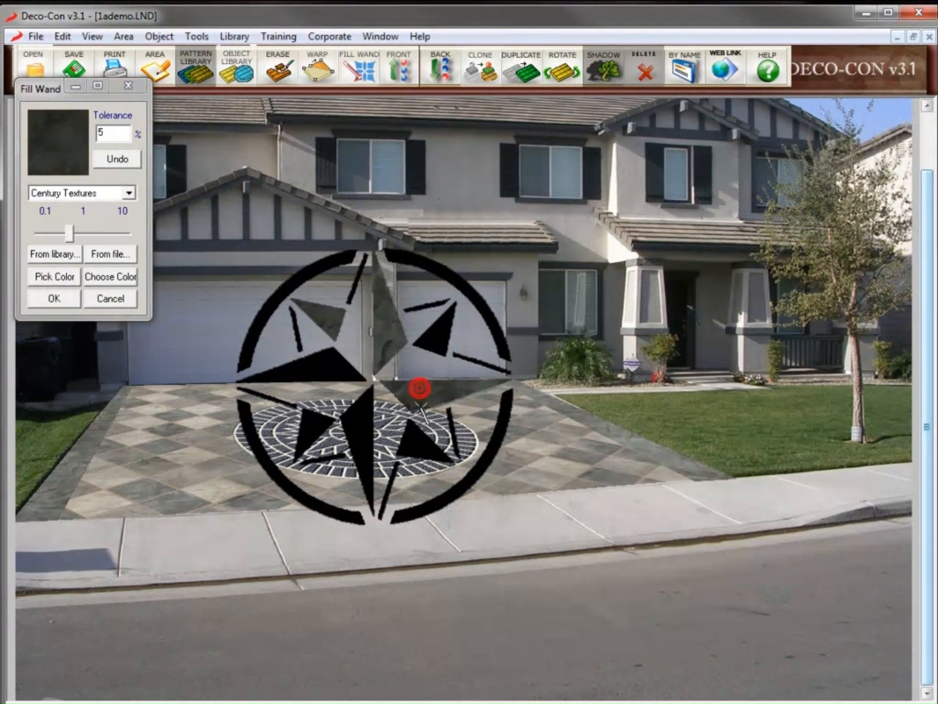
left_click(417, 433)
left_click(439, 331)
left_click(314, 365)
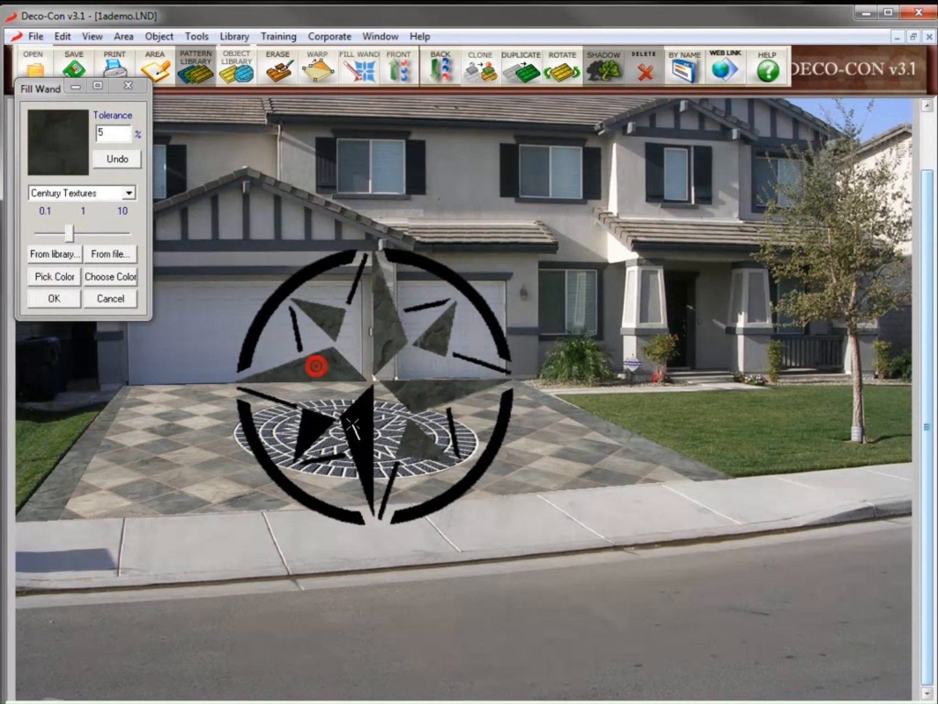
left_click(366, 426)
left_click(308, 432)
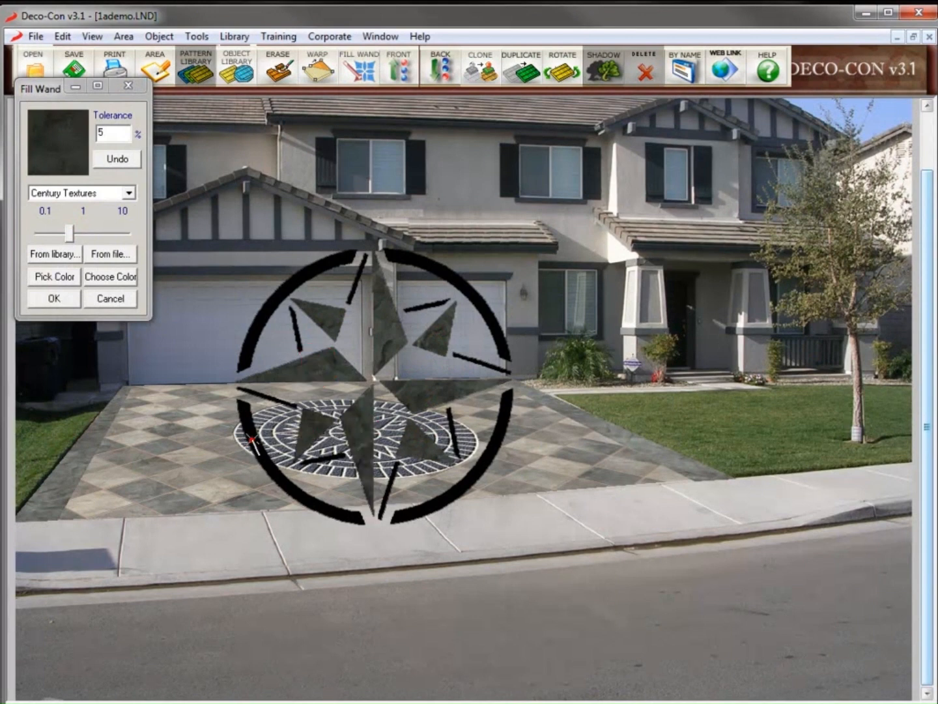
left_click(254, 326)
left_click(401, 268)
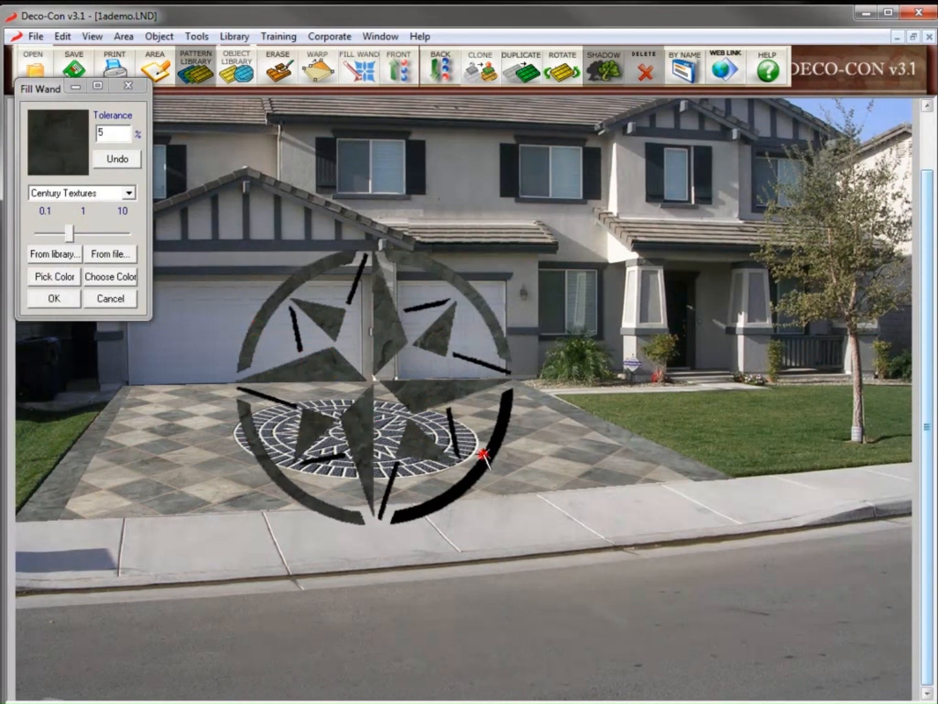
Fill the compass's seven thin black strokes with Monsoon texture and finish filling
left_click(52, 254)
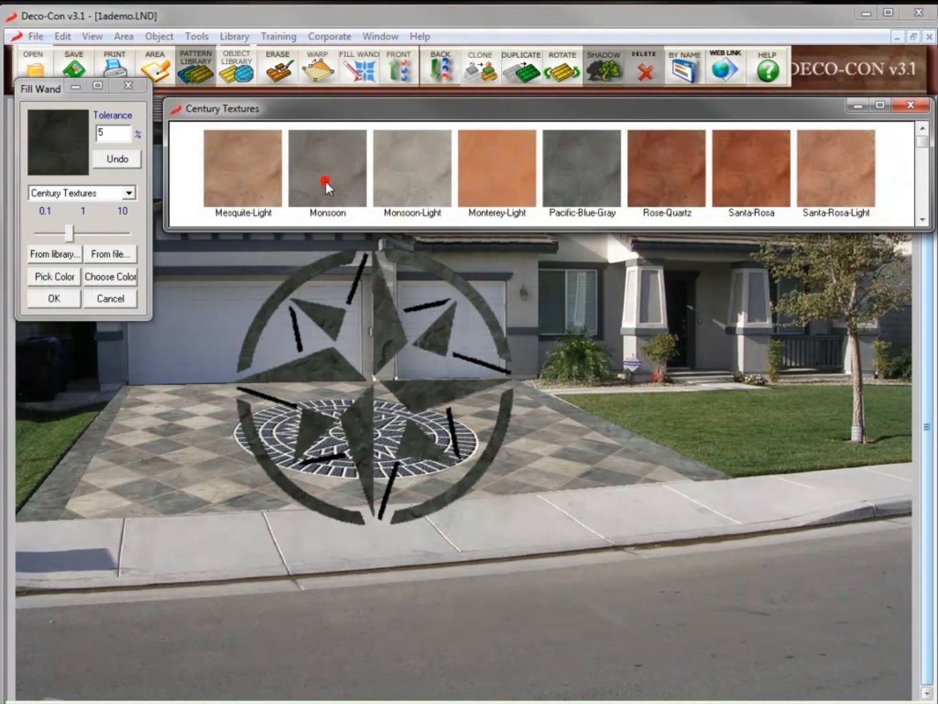
double_click(326, 182)
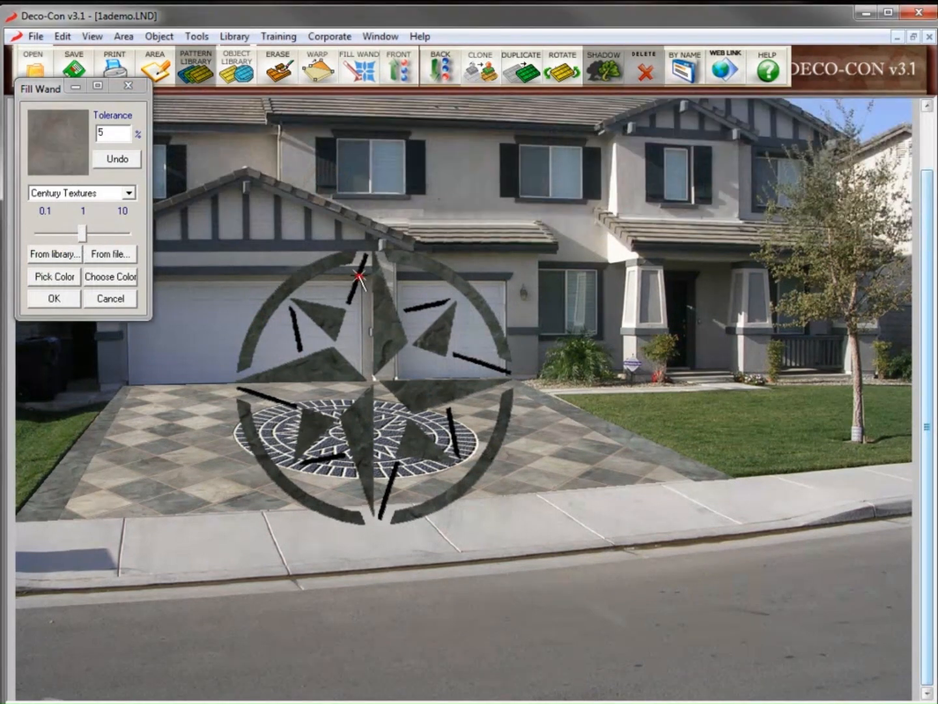
left_click(426, 308)
left_click(466, 358)
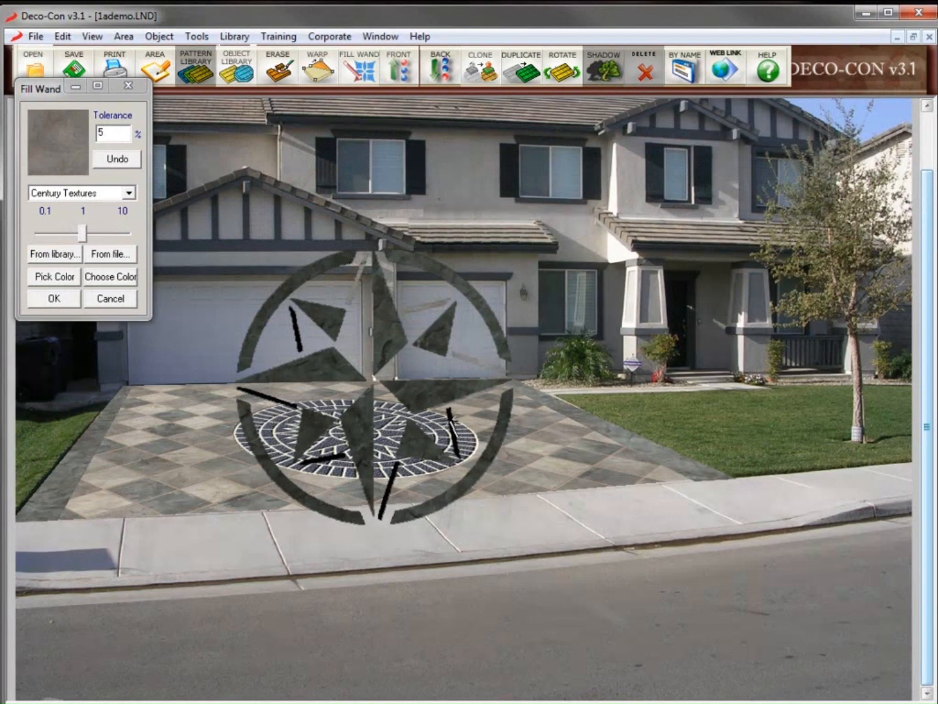
left_click(450, 425)
left_click(392, 479)
left_click(325, 458)
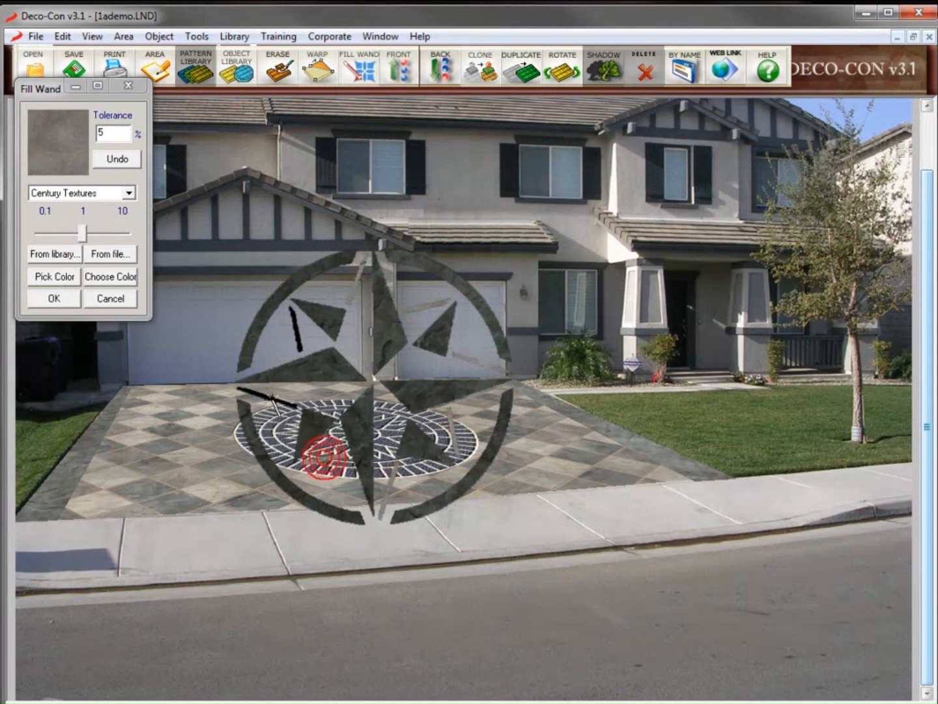
left_click(267, 394)
left_click(297, 331)
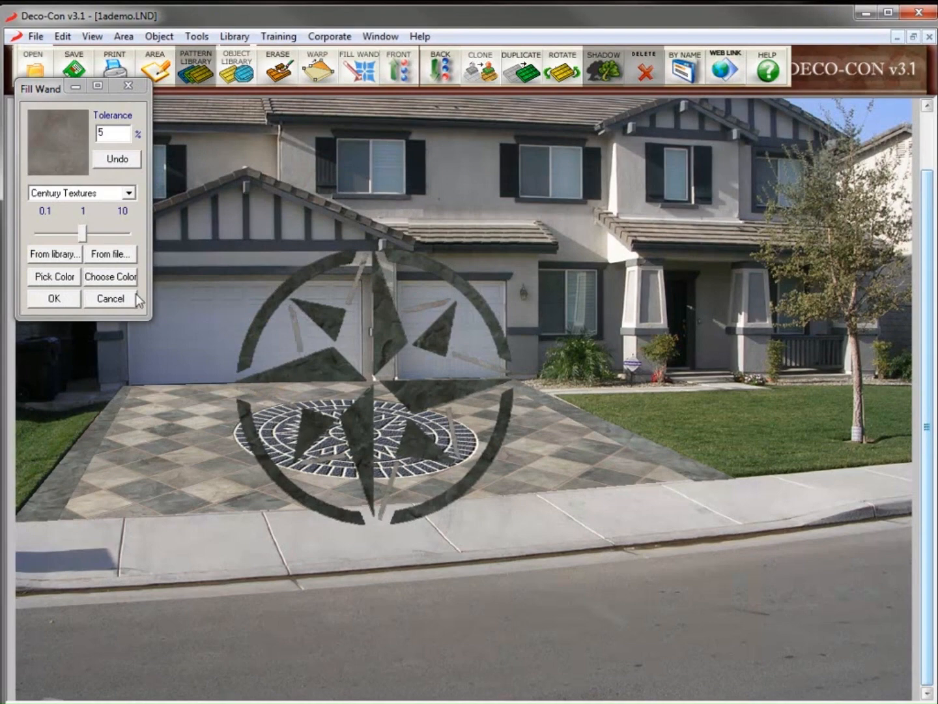
left_click(54, 300)
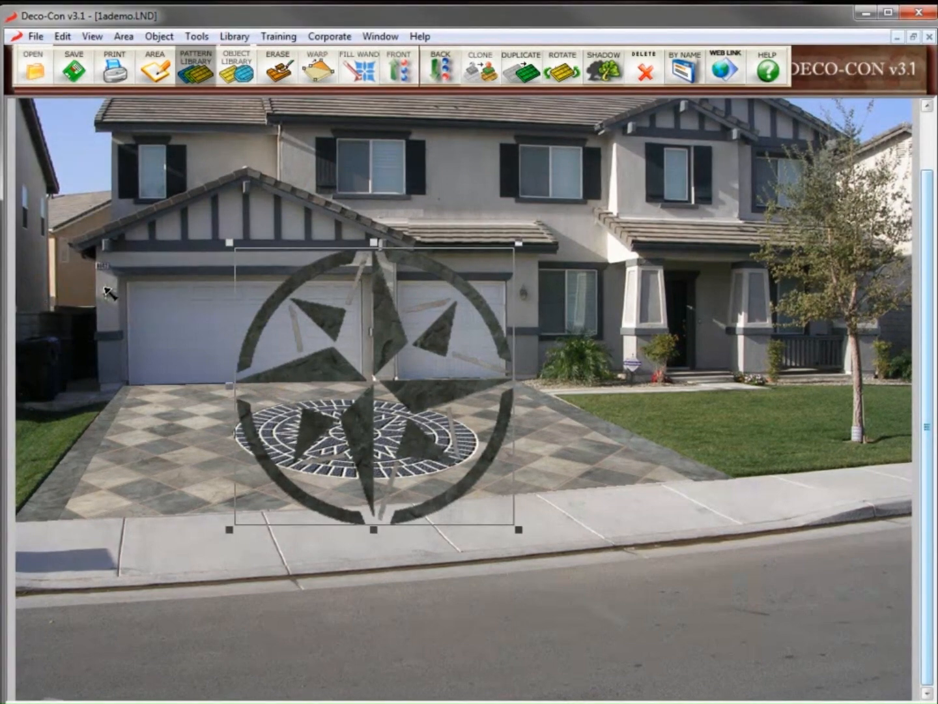
Nudge the textured compass up, export it as object 'Star', then delete it from the photo
left_click_drag(369, 337, 378, 322)
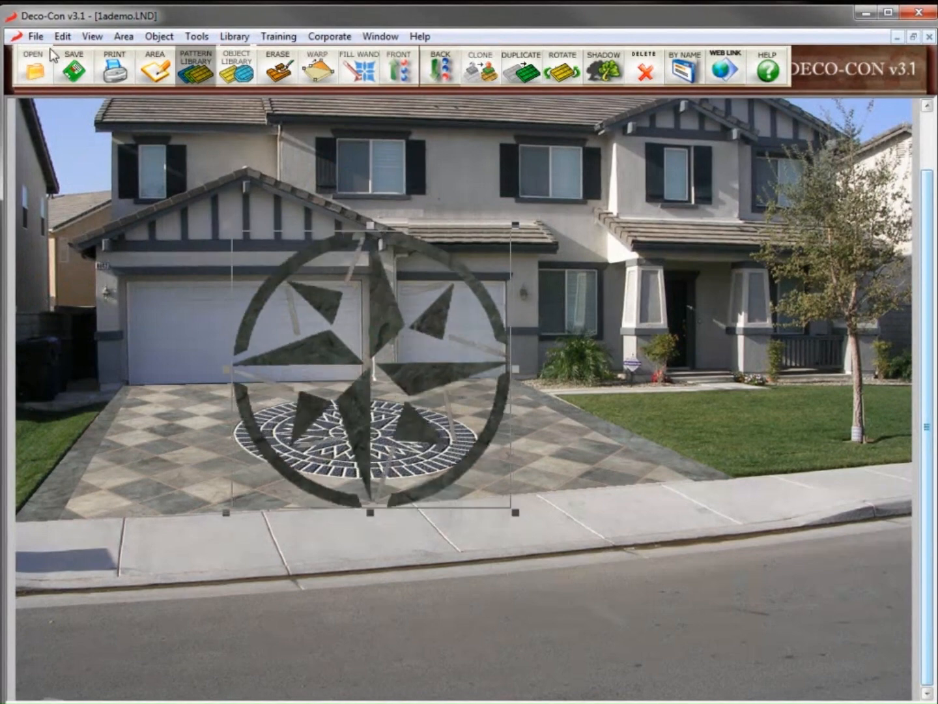
left_click(34, 37)
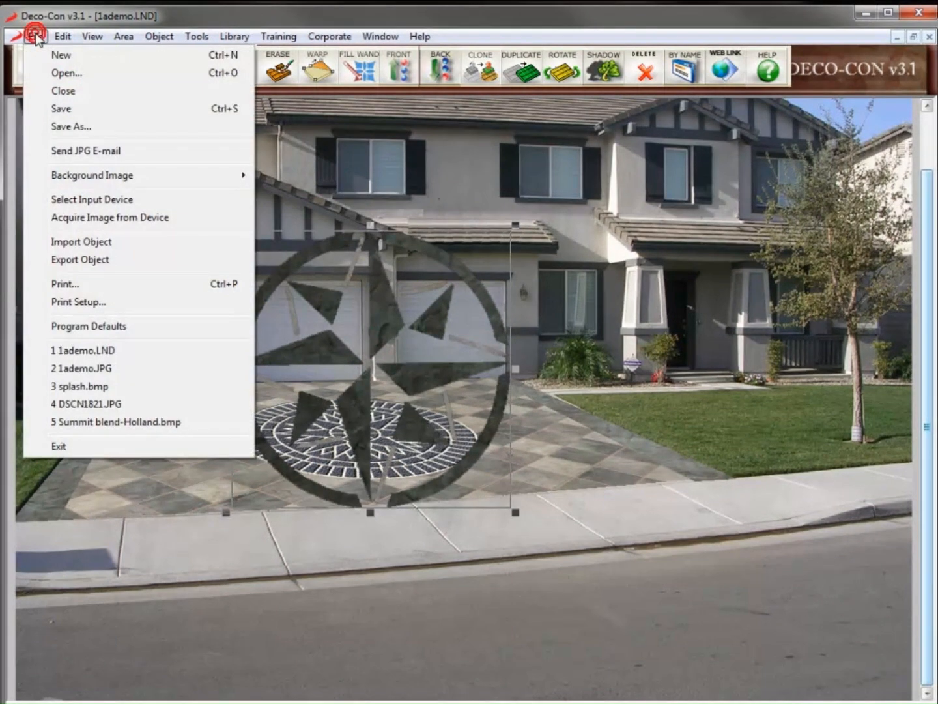
left_click(84, 266)
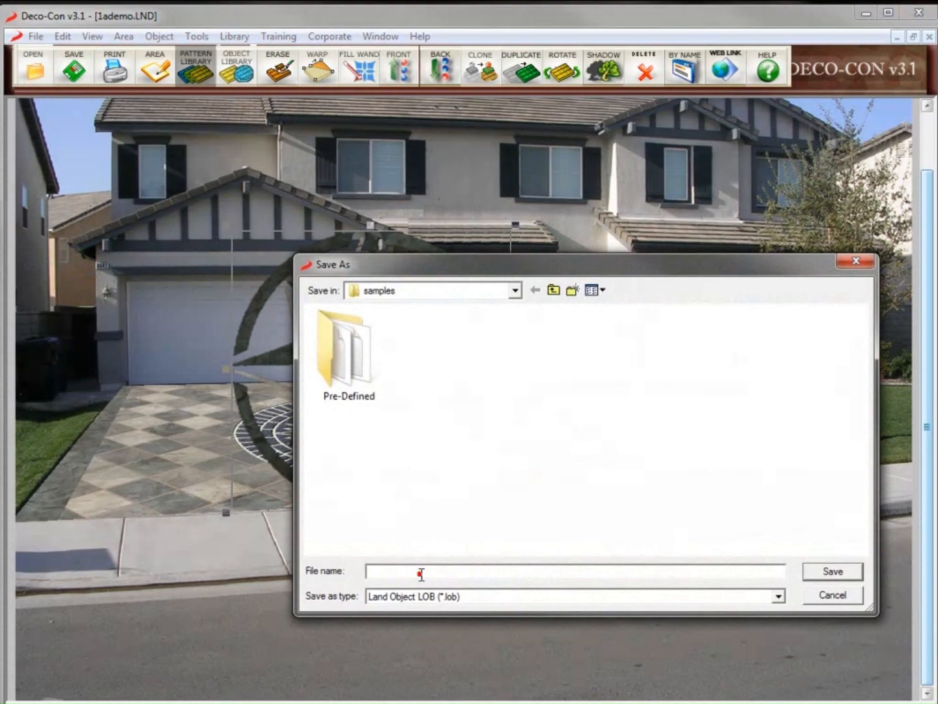
type("Star1")
key("Return")
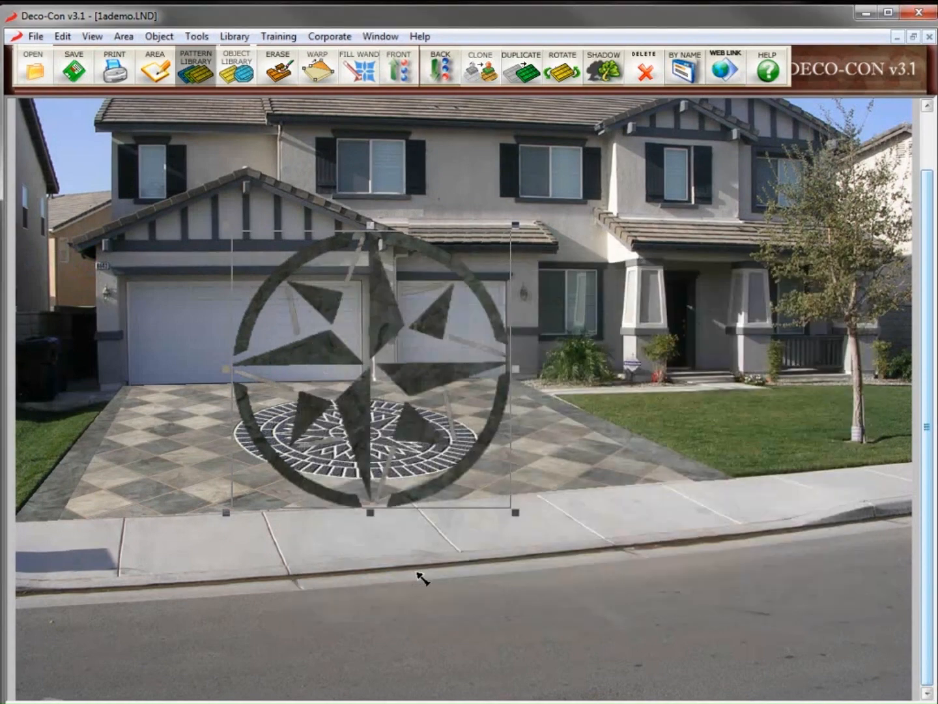
key("Delete")
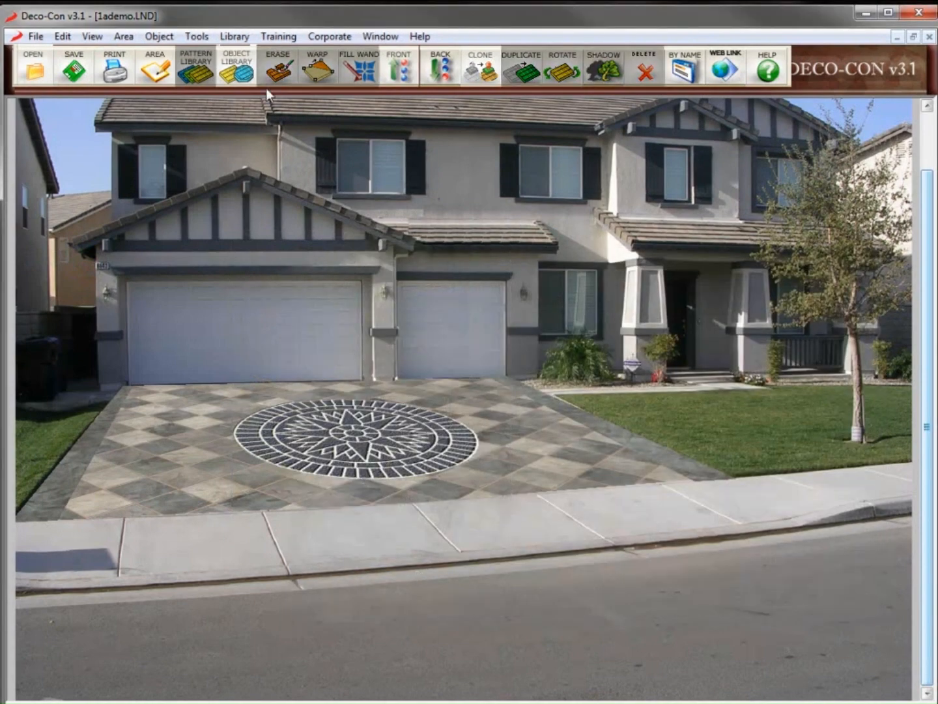
left_click(238, 66)
Add Star1.LOB to Miscellaneous Templates and drag Star1 onto the driveway
left_click(356, 214)
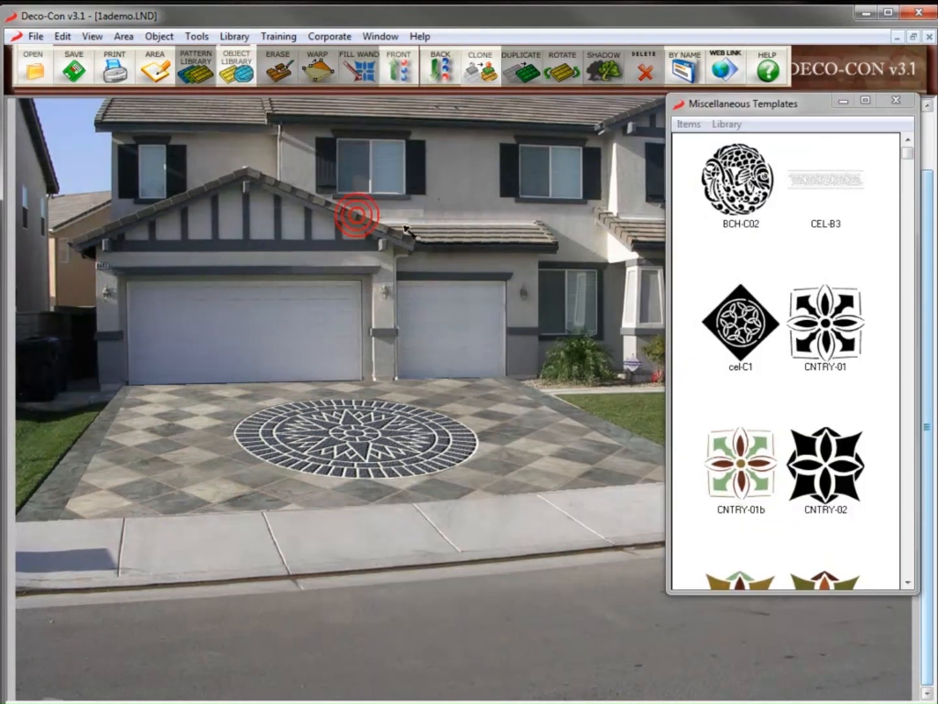
left_click(689, 124)
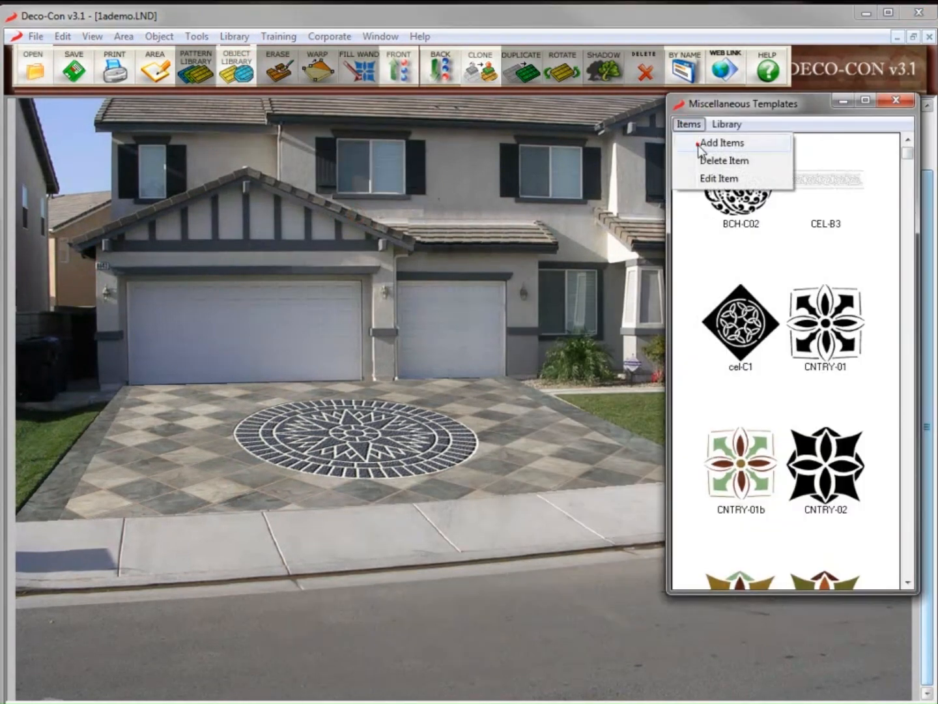
left_click(699, 142)
double_click(760, 329)
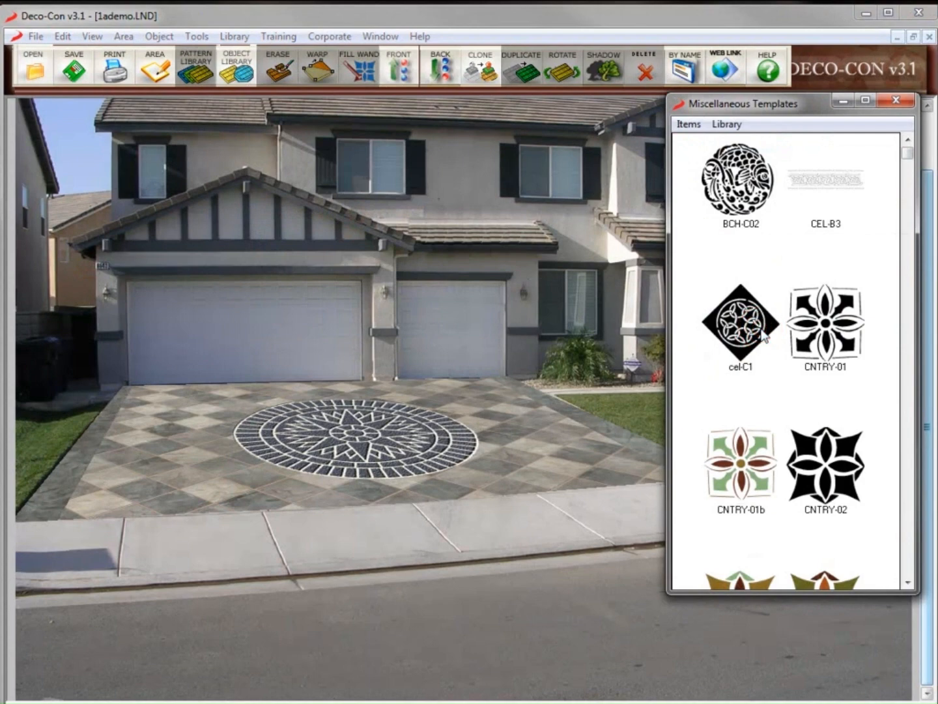
scroll(897, 570, "down", 10)
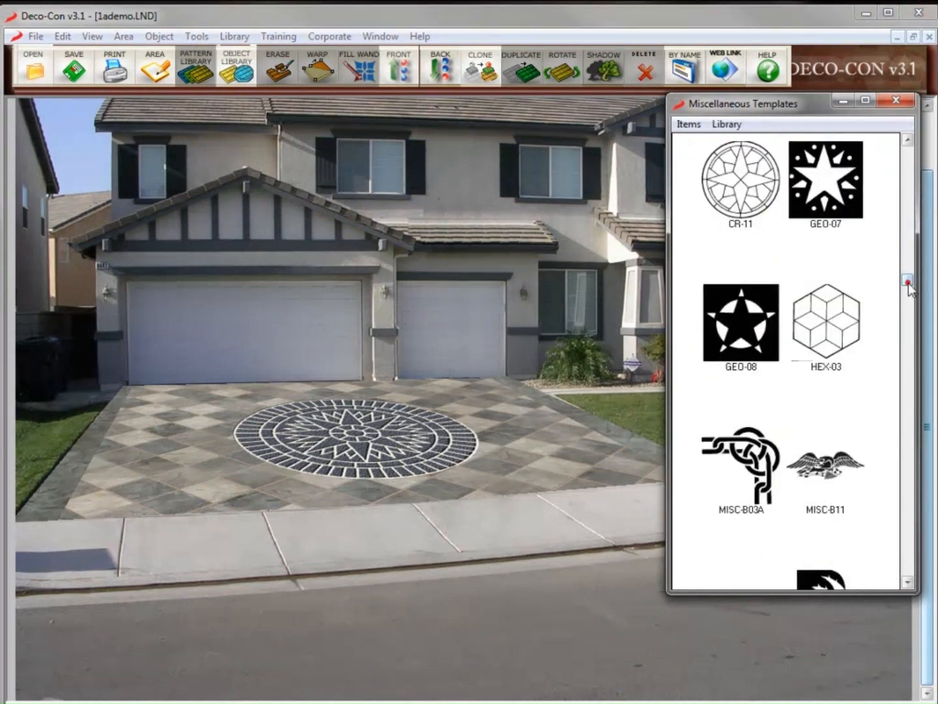
left_click_drag(908, 282, 907, 332)
left_click_drag(828, 327, 555, 421)
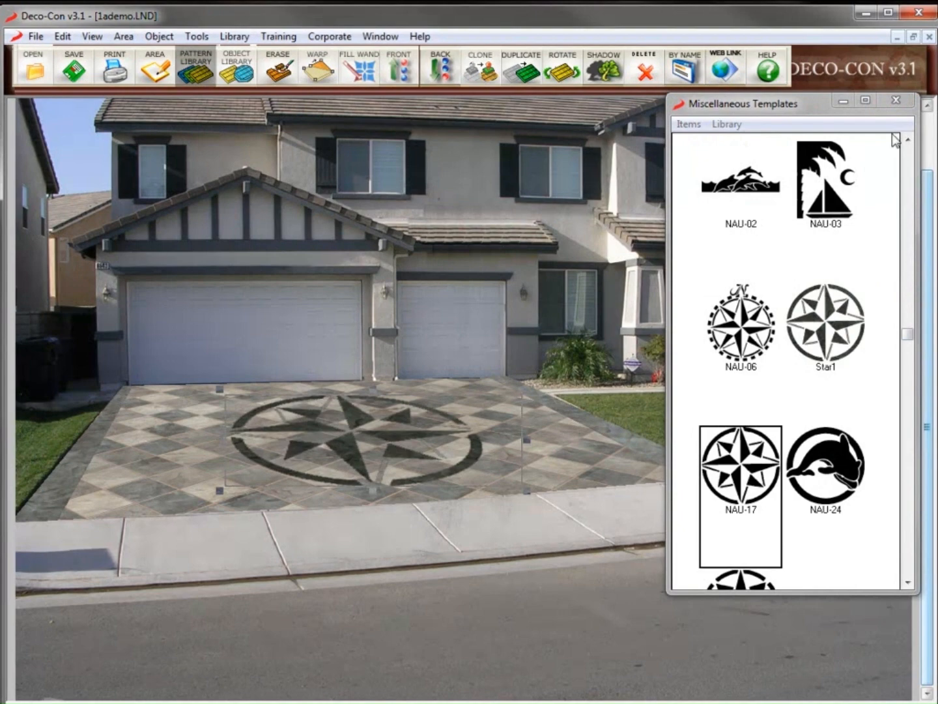
left_click(895, 100)
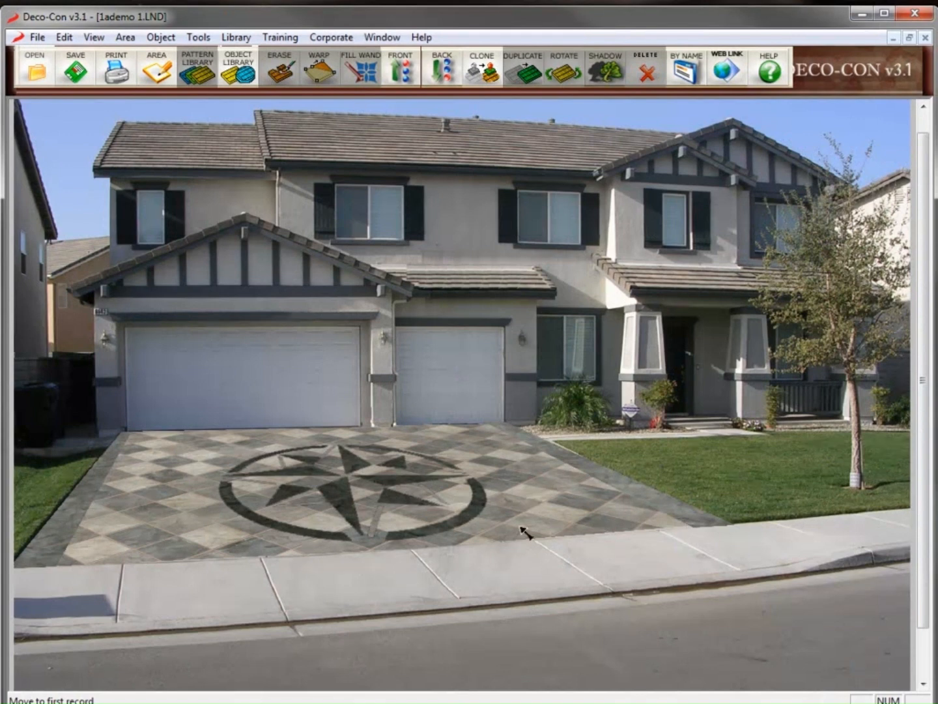
Stamp the driveway's GroupCeS Monsoon 45_Tile pattern name onto the photo from the Pattern Library
left_click(528, 519)
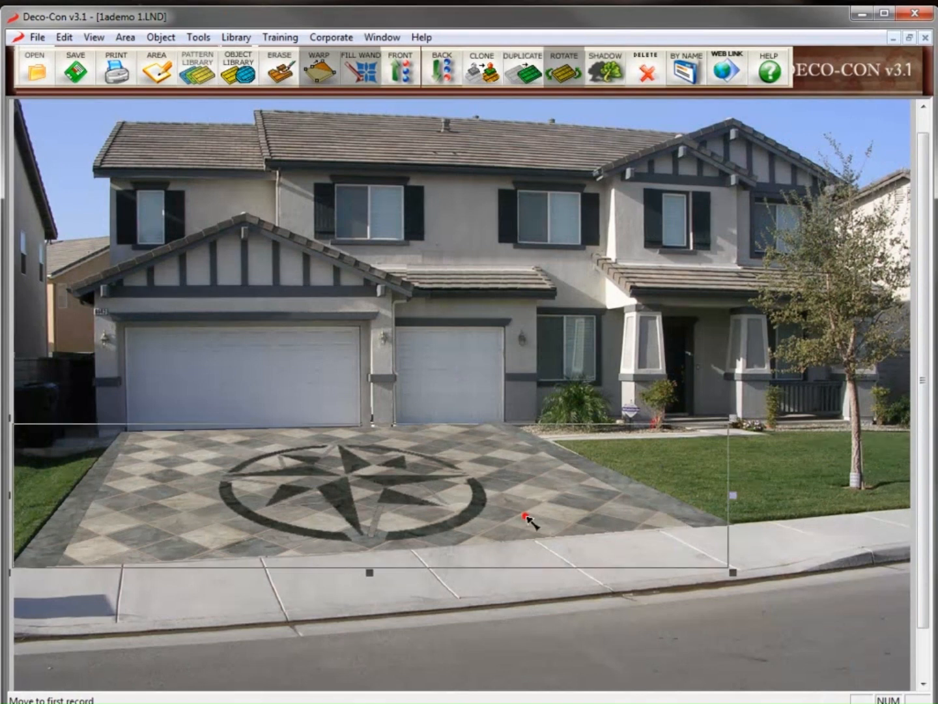
left_click(201, 75)
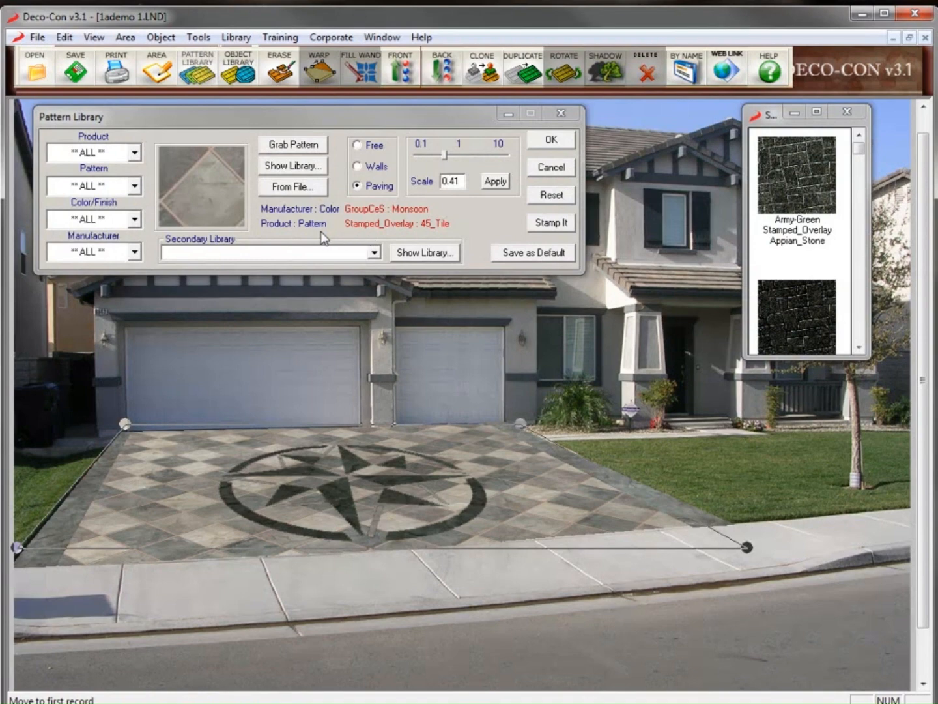
left_click(539, 226)
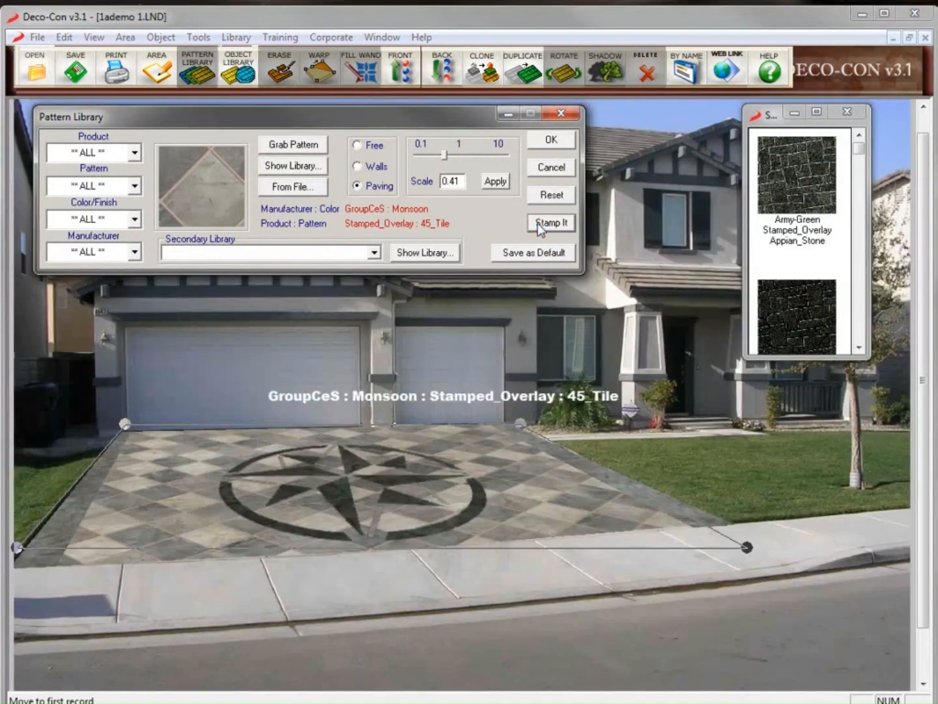
left_click(553, 167)
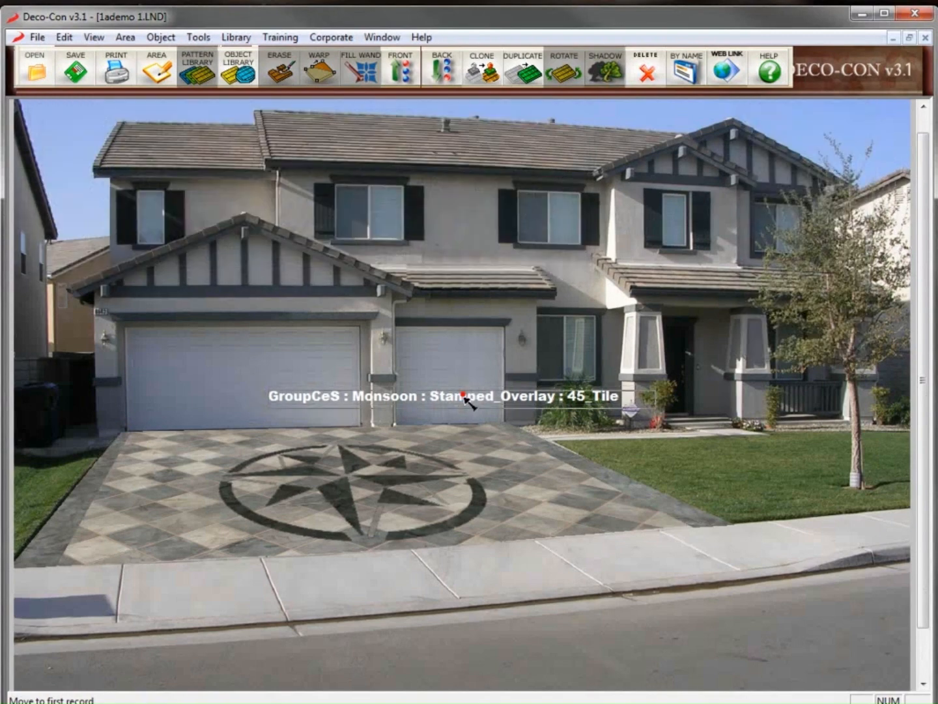
Move the caption to the sidewalk, remove 'GroupCeS :' and set its font size to 24
left_click_drag(469, 402, 453, 599)
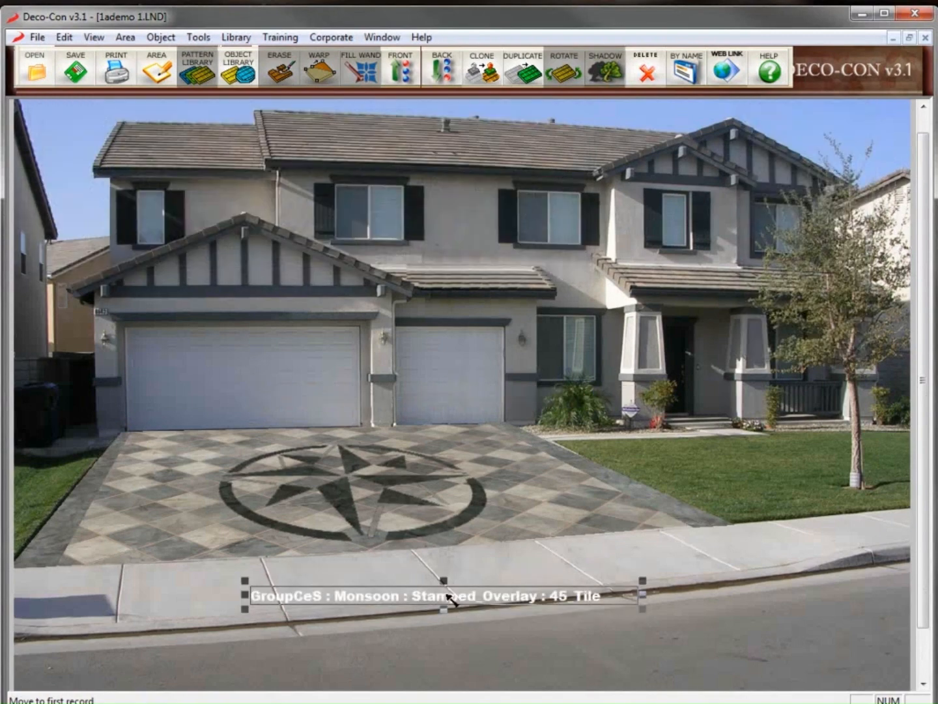
double_click(454, 600)
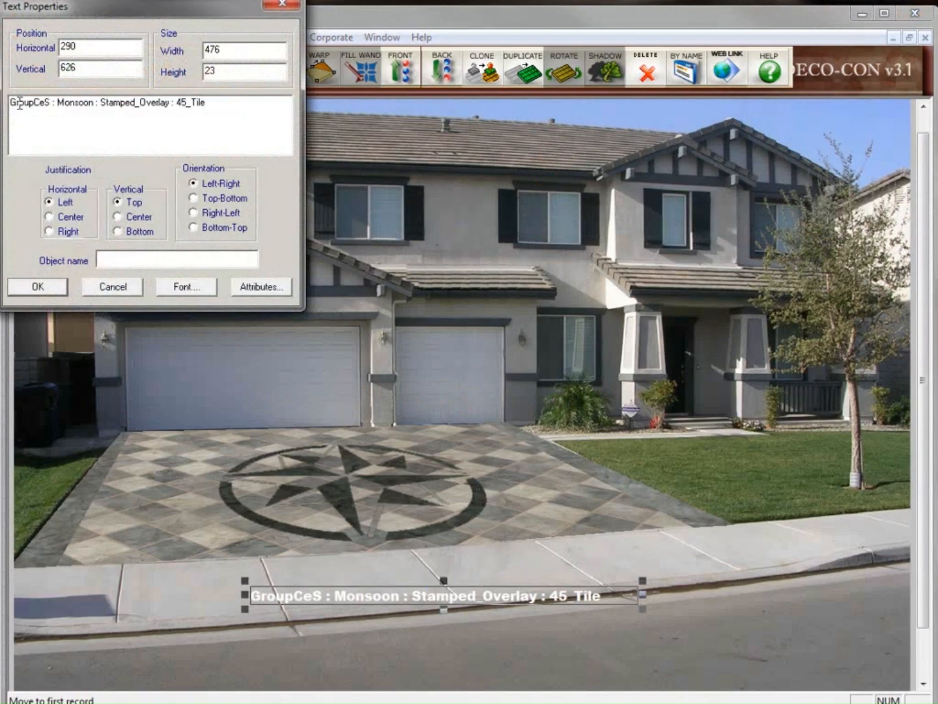
left_click_drag(56, 104, 9, 103)
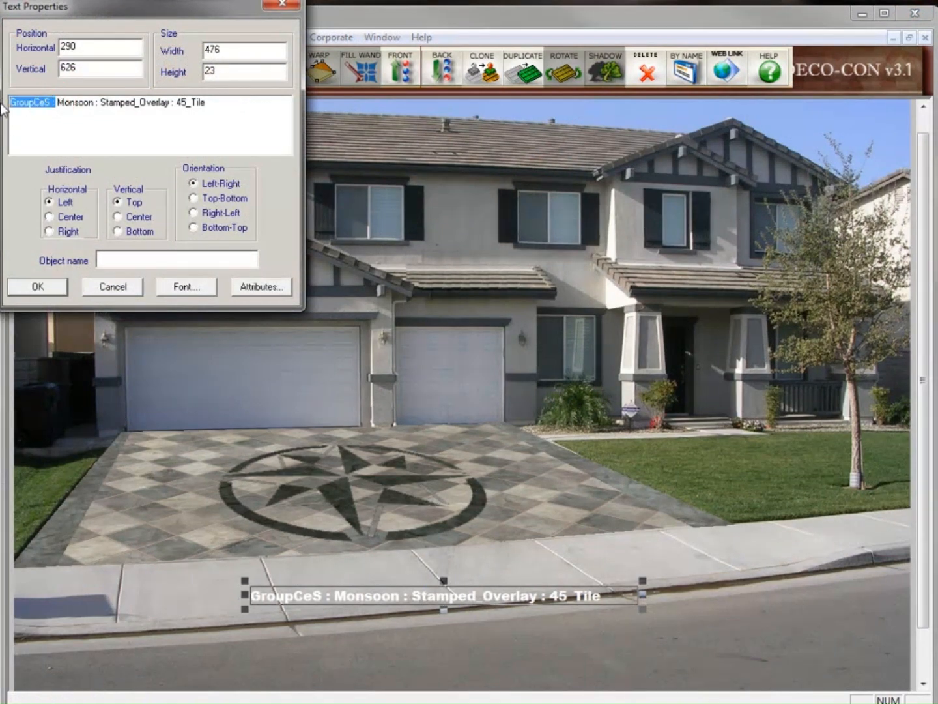
key("Delete")
left_click(186, 287)
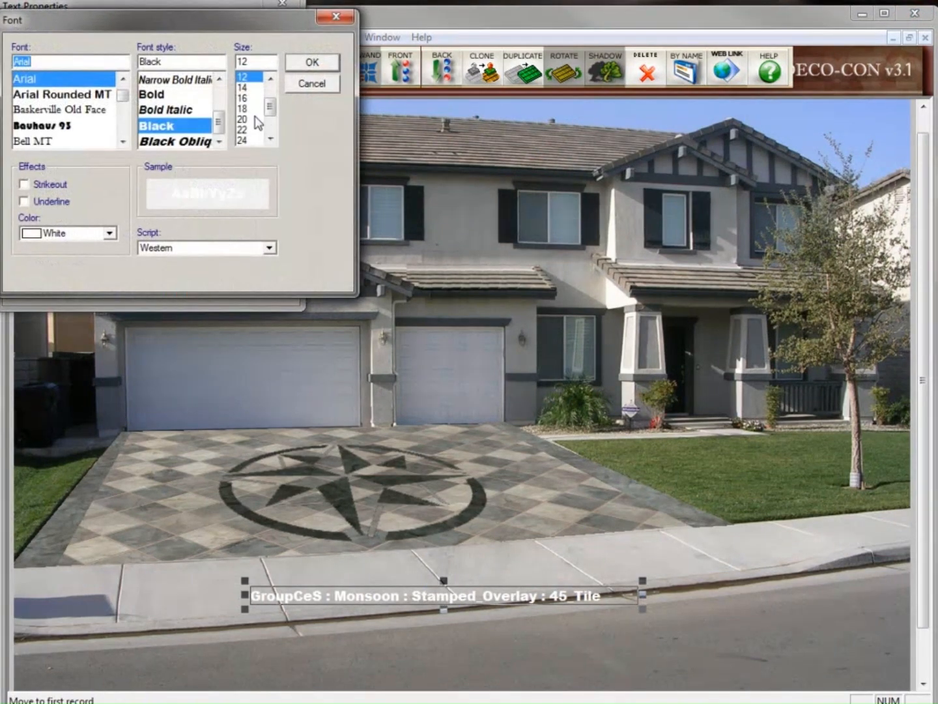
left_click(242, 129)
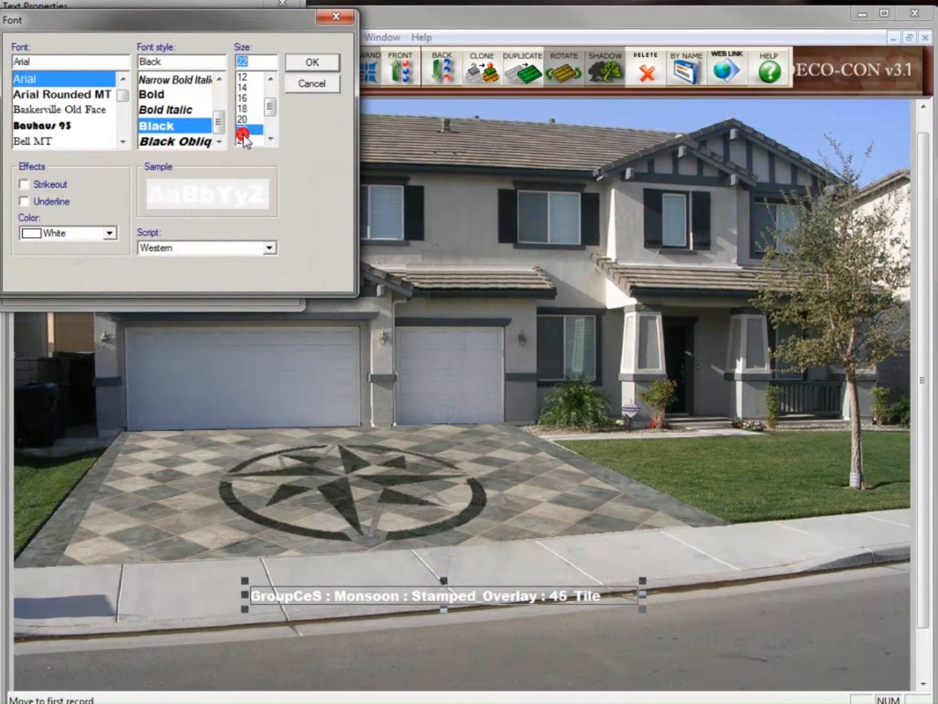
left_click(252, 139)
left_click(313, 62)
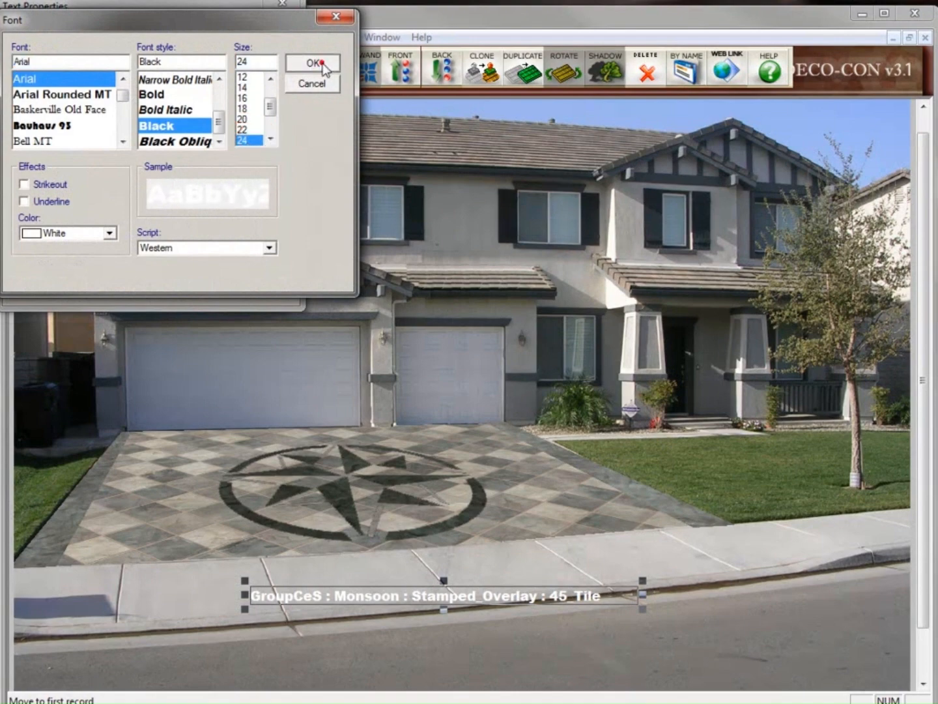
left_click(52, 287)
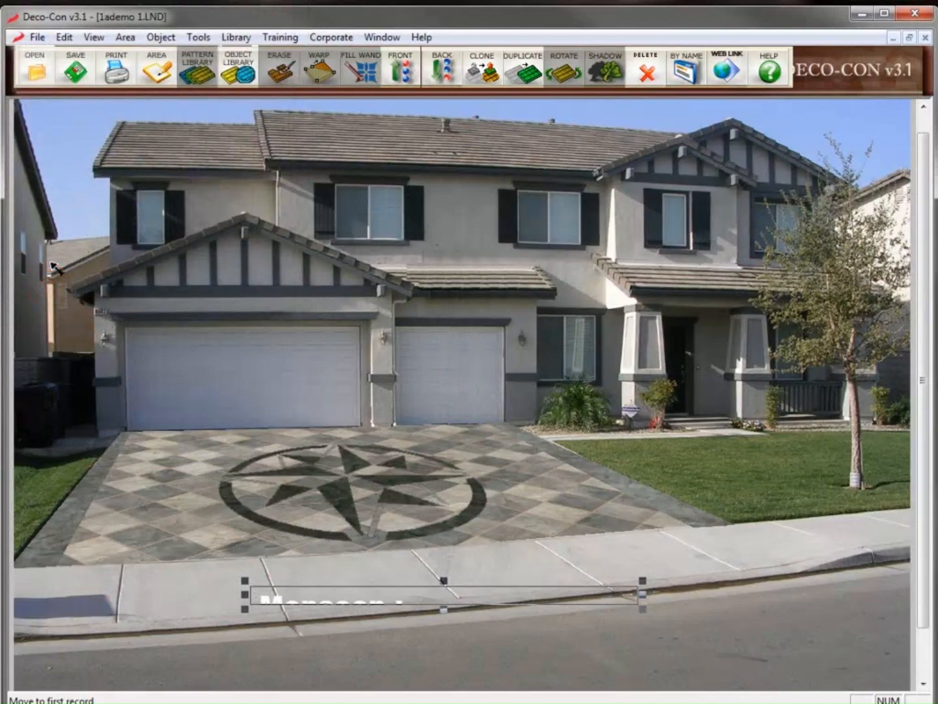
Widen the caption box to show the full text and settle it over the sidewalk
left_click_drag(642, 578, 896, 570)
left_click_drag(657, 598, 606, 622)
left_click(672, 572)
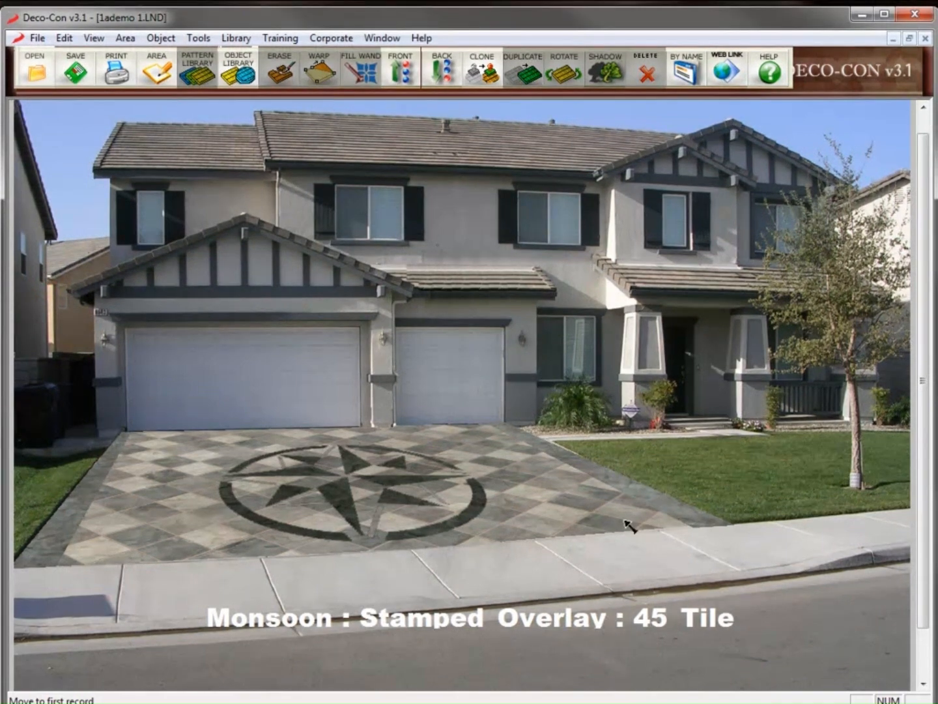
left_click(33, 39)
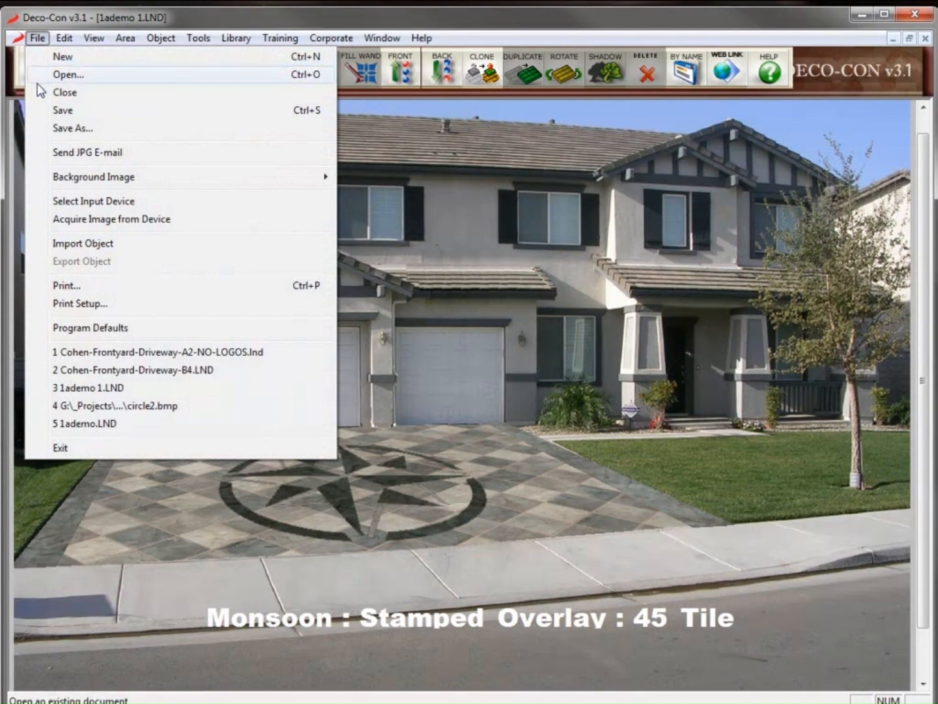
Import the DJSD logo, shrink it and place it at the photo's upper left
left_click(112, 244)
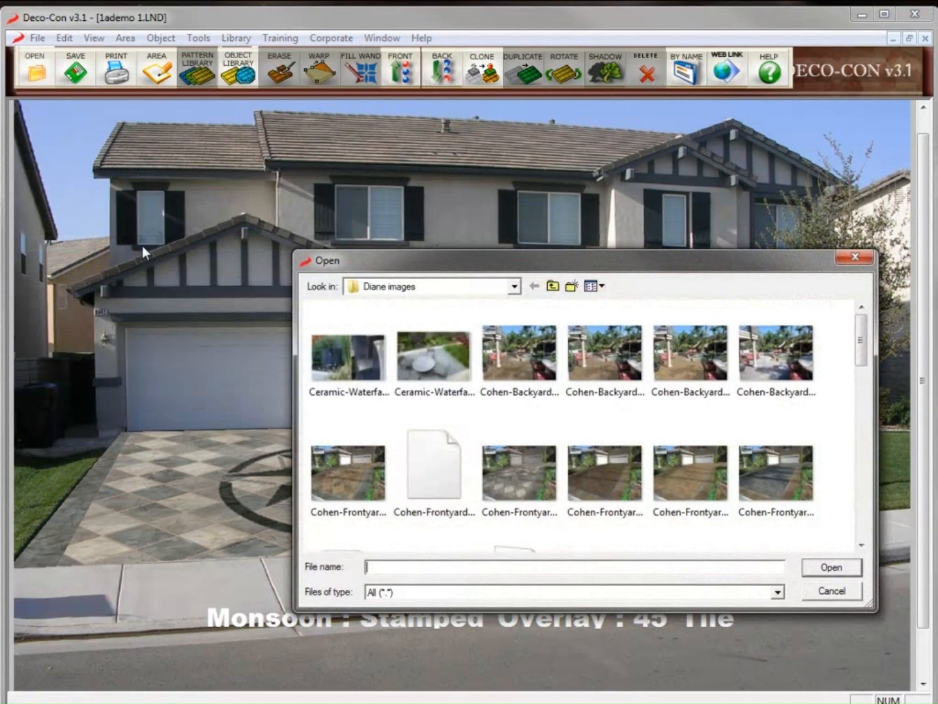
scroll(775, 482, "down", 3)
double_click(607, 349)
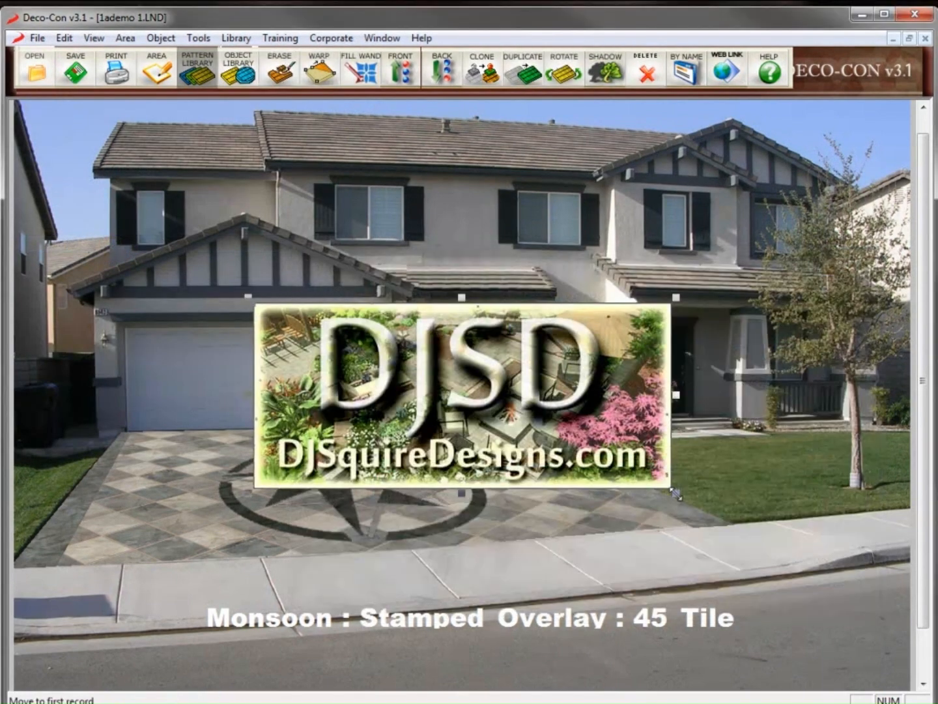
left_click_drag(665, 491, 471, 403)
left_click_drag(379, 355, 140, 151)
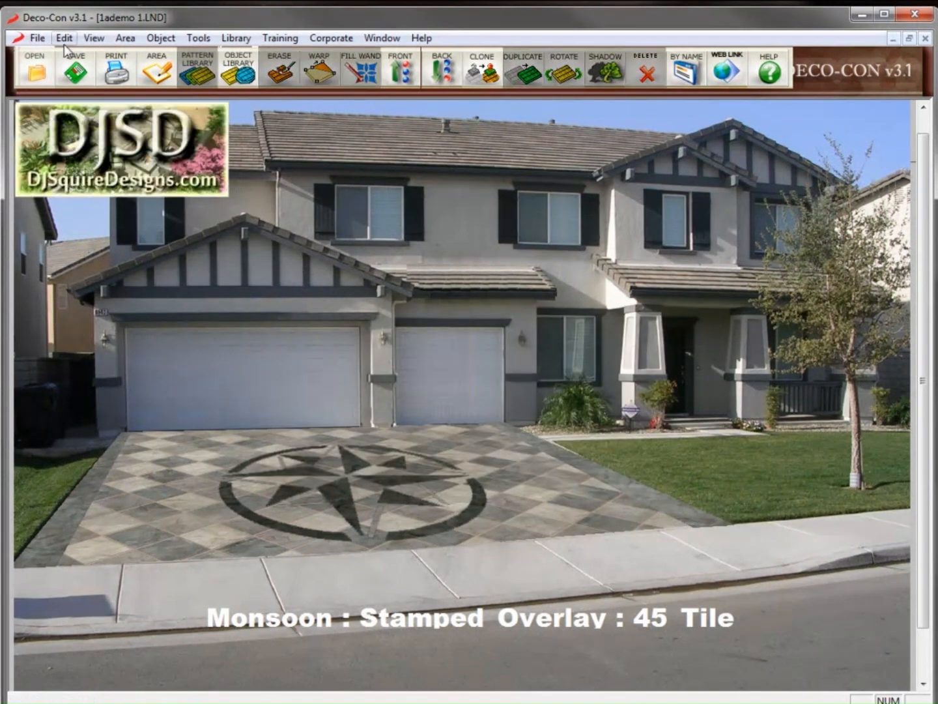
left_click(39, 39)
Import 1ademo.JPG and shrink it into a small inset at the upper right
left_click(98, 245)
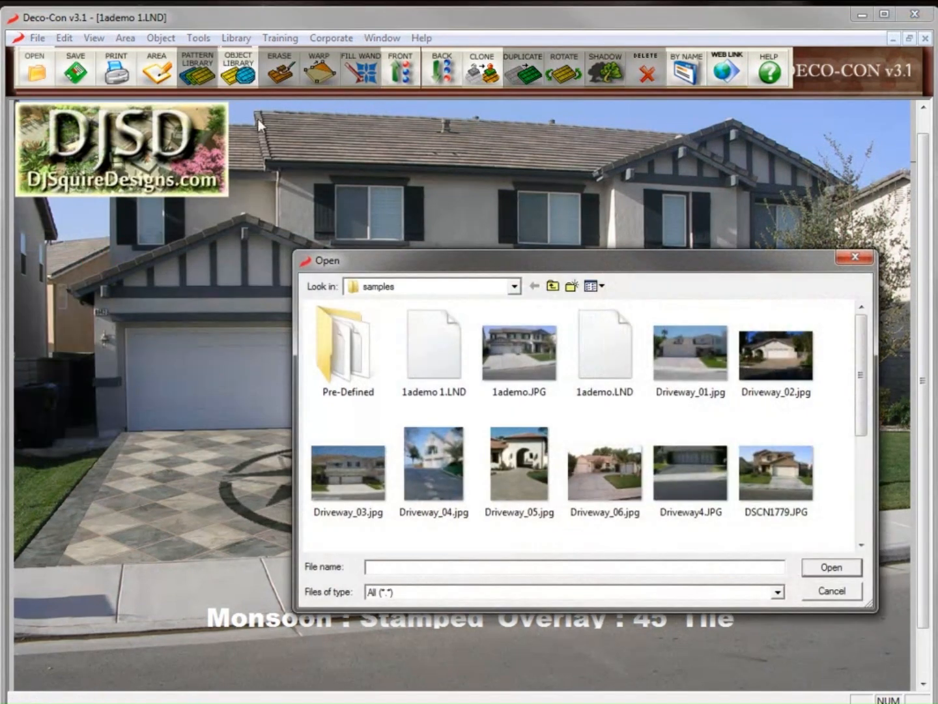
double_click(519, 352)
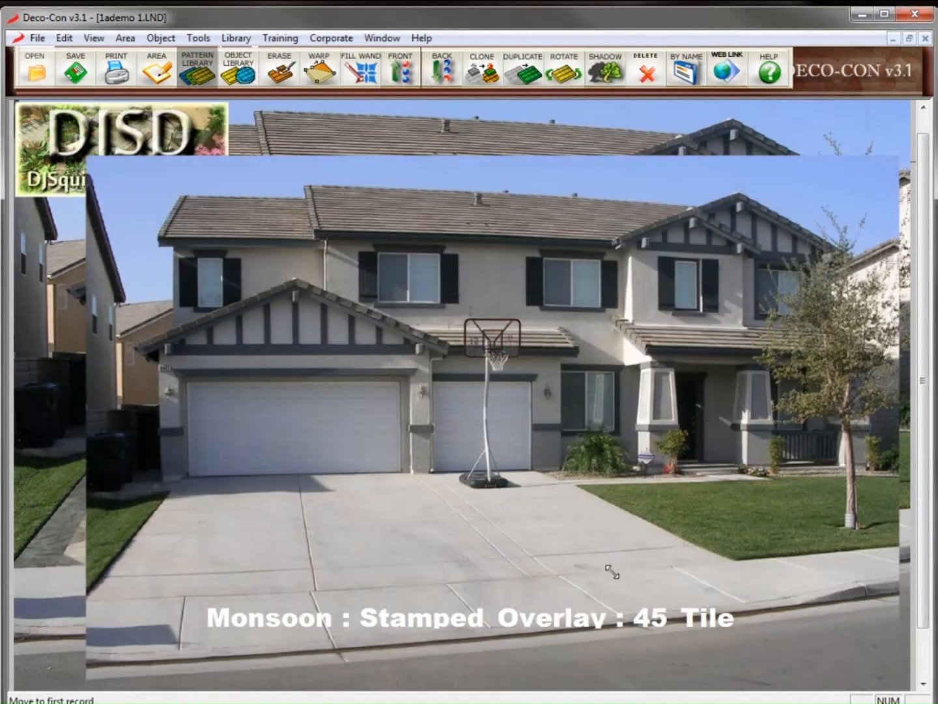
left_click_drag(612, 571, 612, 572)
left_click_drag(780, 639, 781, 158)
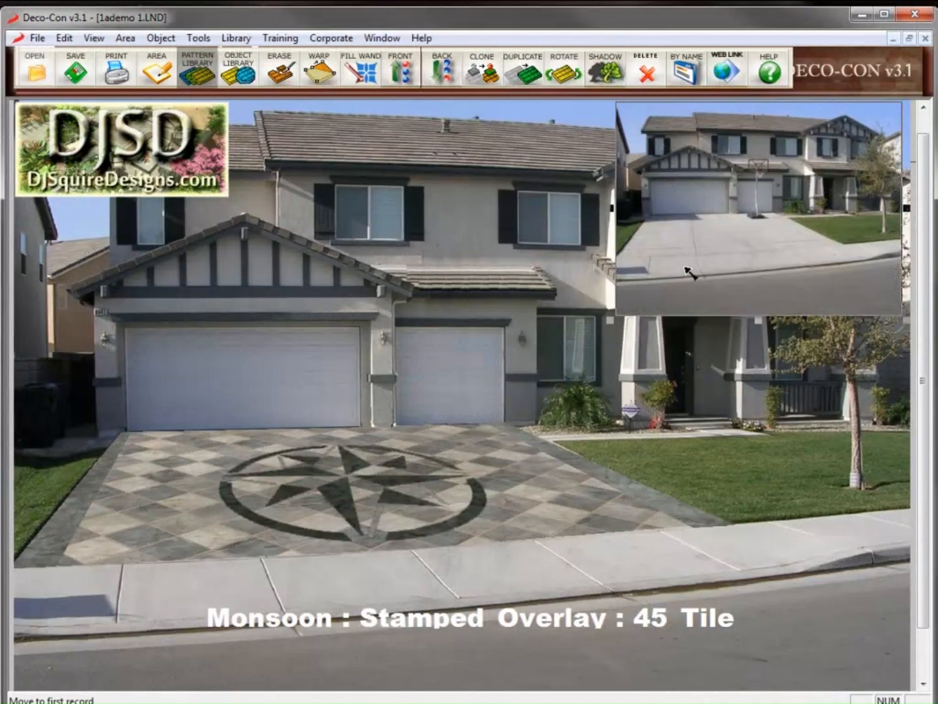
left_click_drag(684, 267, 694, 262)
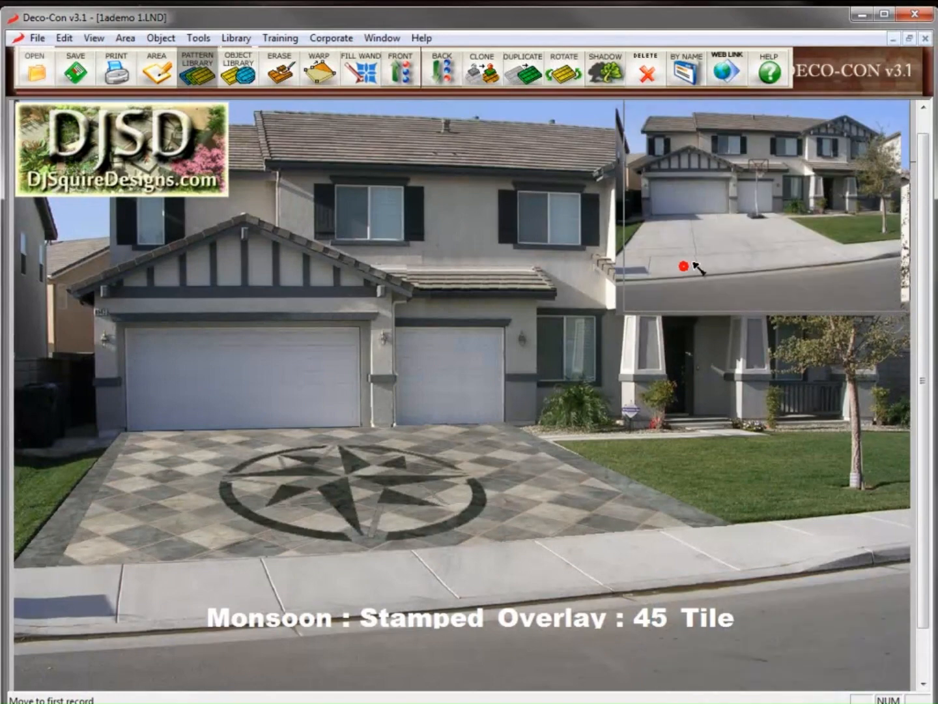
left_click(771, 384)
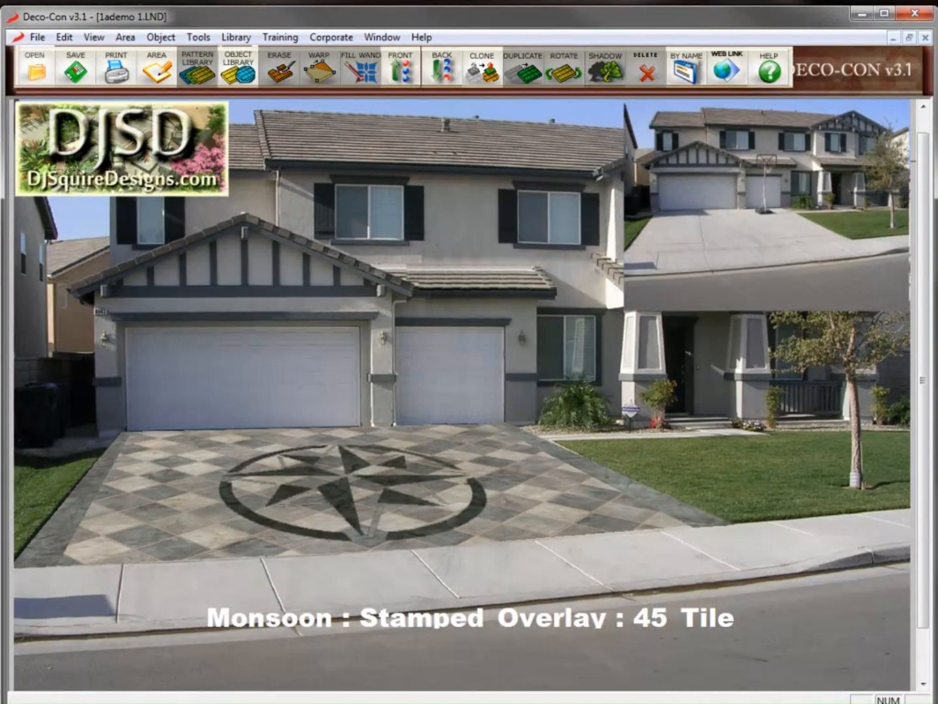
left_click(200, 37)
left_click(236, 177)
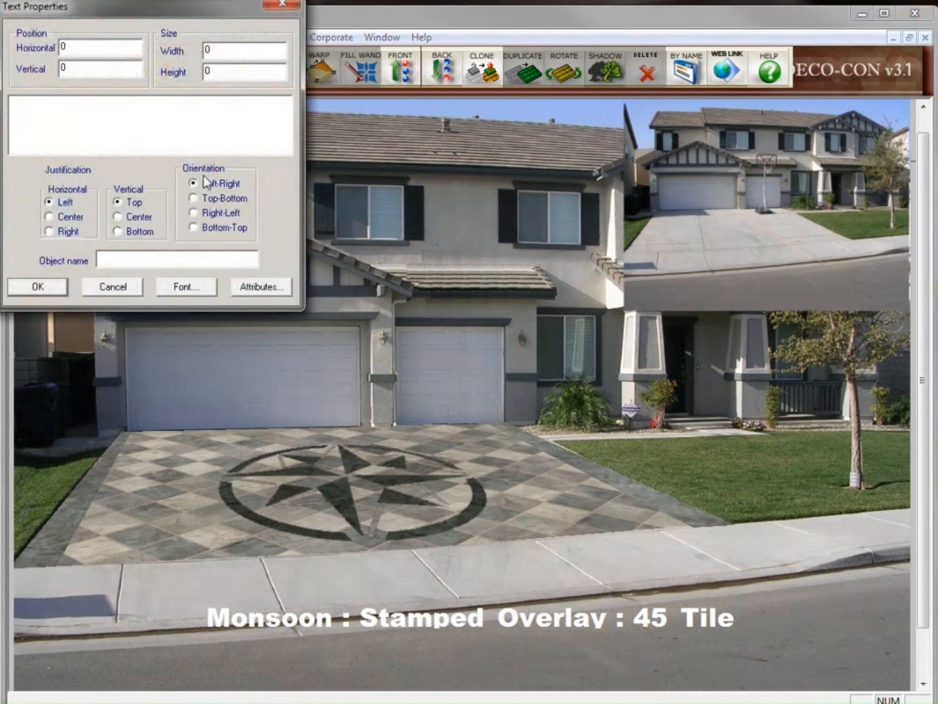
Add a white 'Before' text label and position it on the upper-right inset photo
left_click(196, 123)
left_click(39, 287)
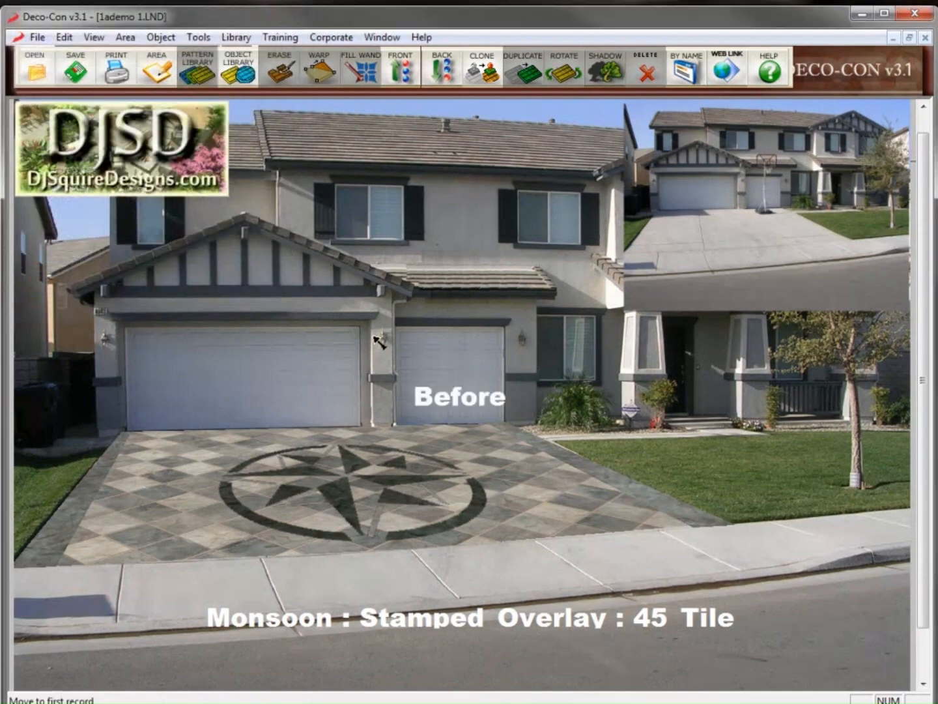
left_click_drag(422, 395, 760, 297)
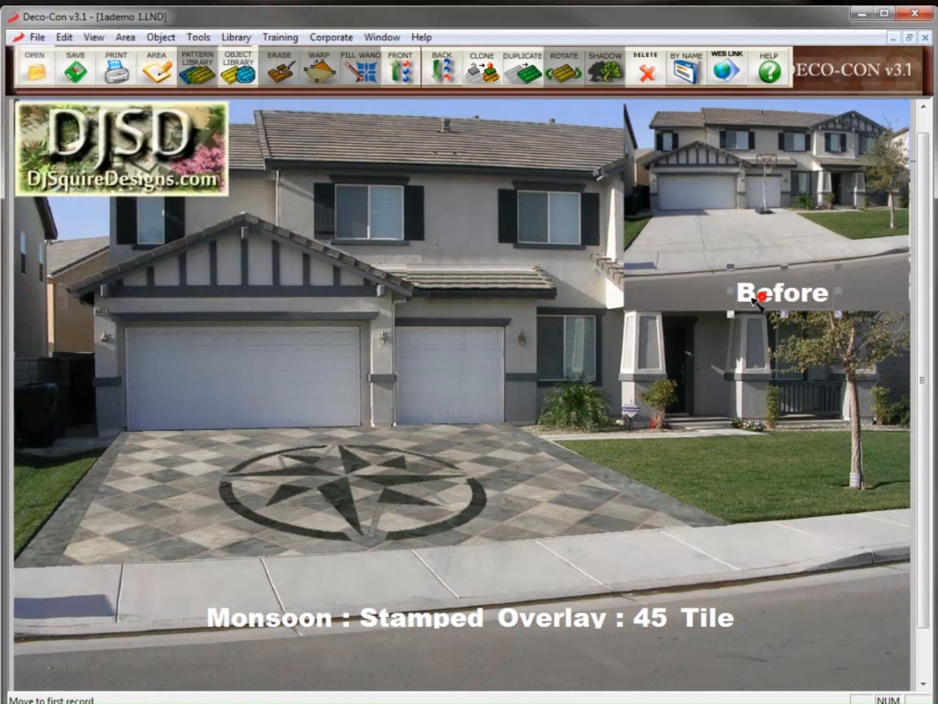
left_click(766, 409)
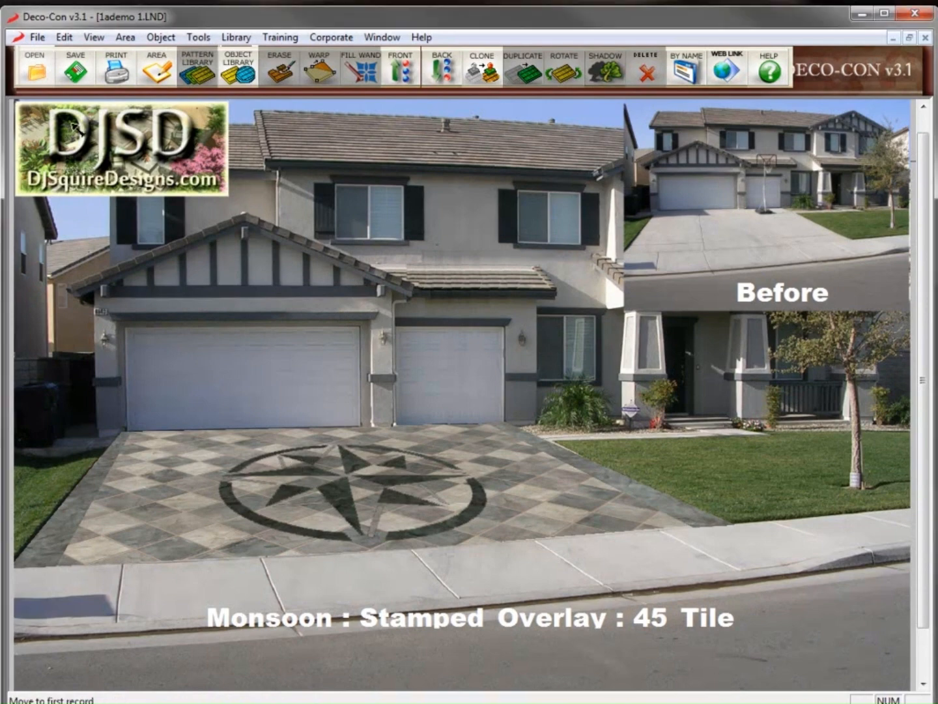
left_click(39, 38)
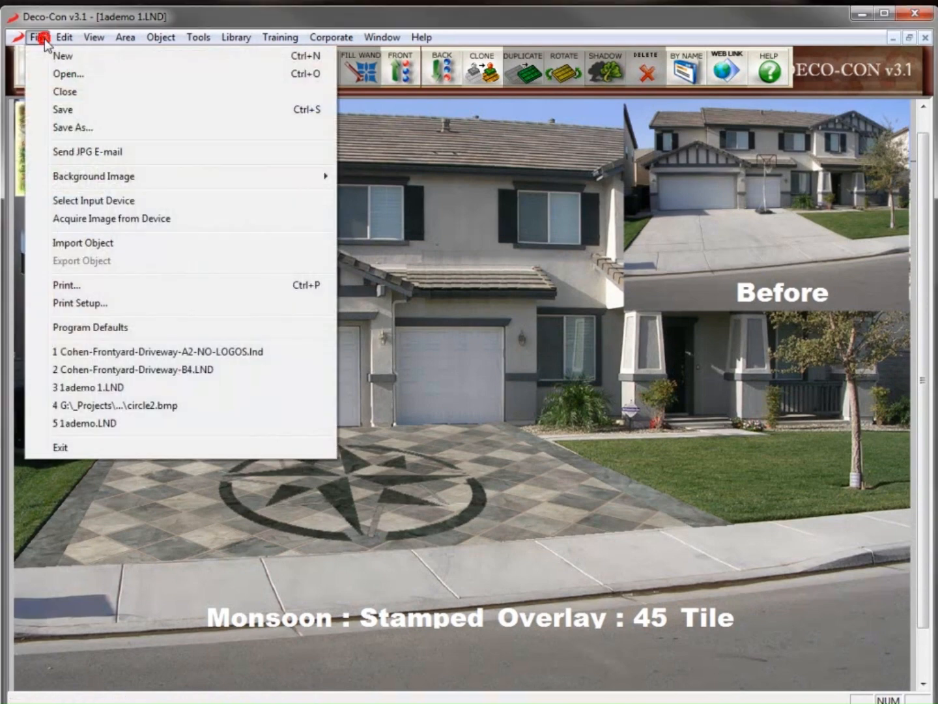
Send the design as 1ademo 1.jpg with subject 'Your New Decorative Concrete Driveway', then save it
left_click(136, 154)
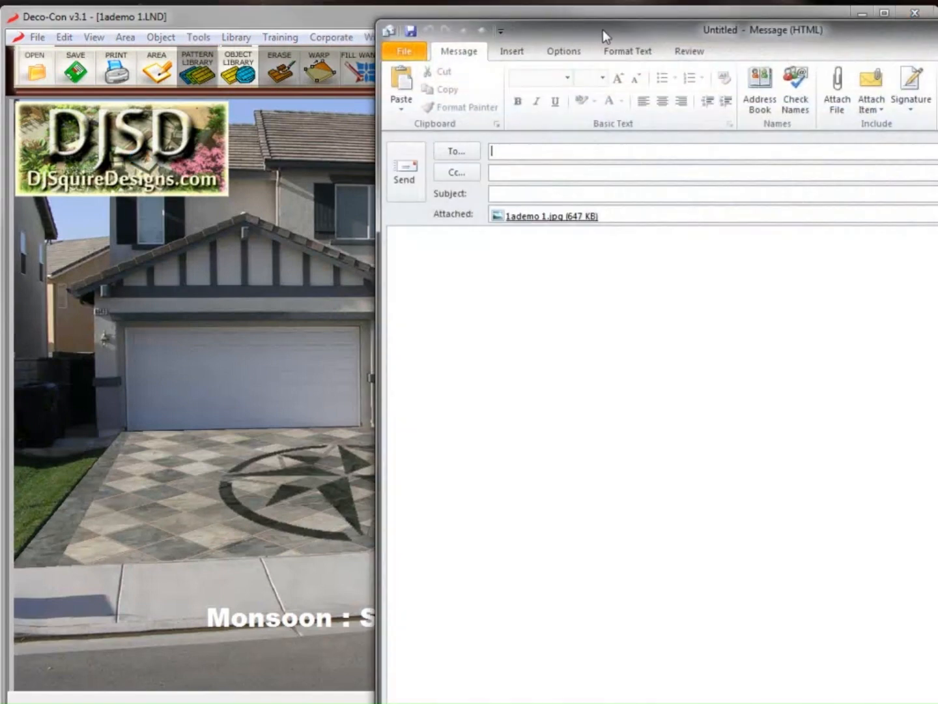
left_click_drag(602, 29, 354, 50)
left_click(273, 243)
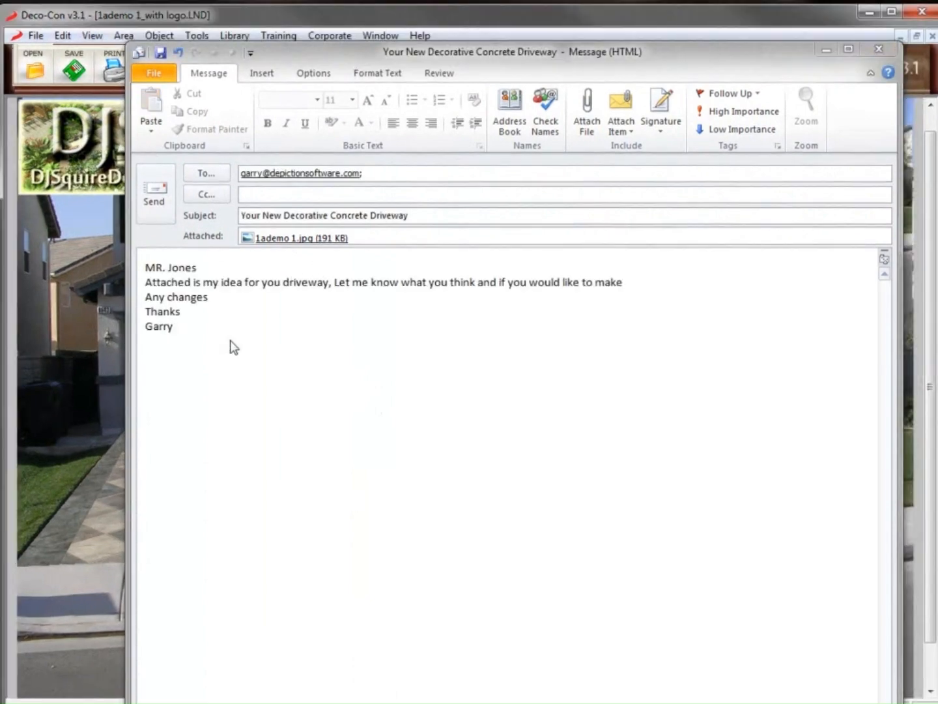
left_click(156, 208)
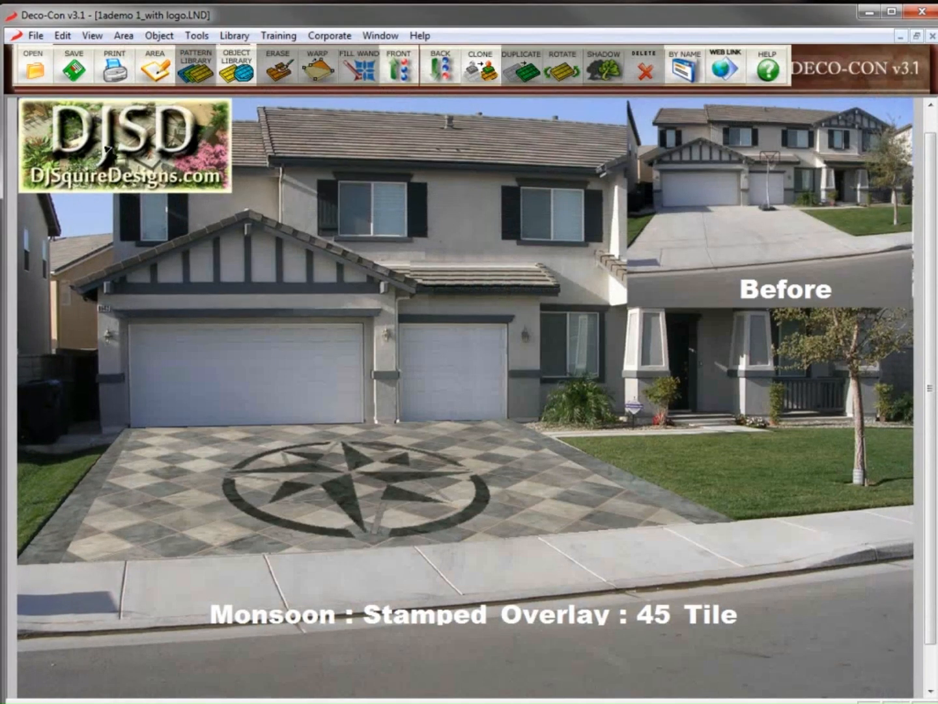
left_click(73, 70)
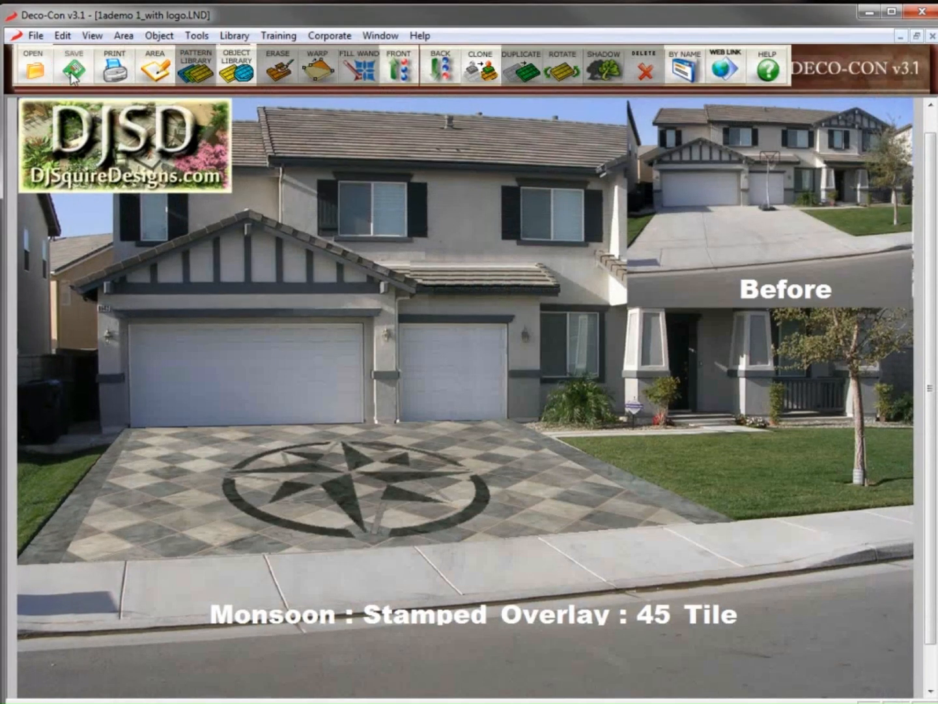
Close the finished design and open Cohen-Frontyard-Driveway-A2-NO-LOGOS.lnd from the Open dialog
left_click(931, 37)
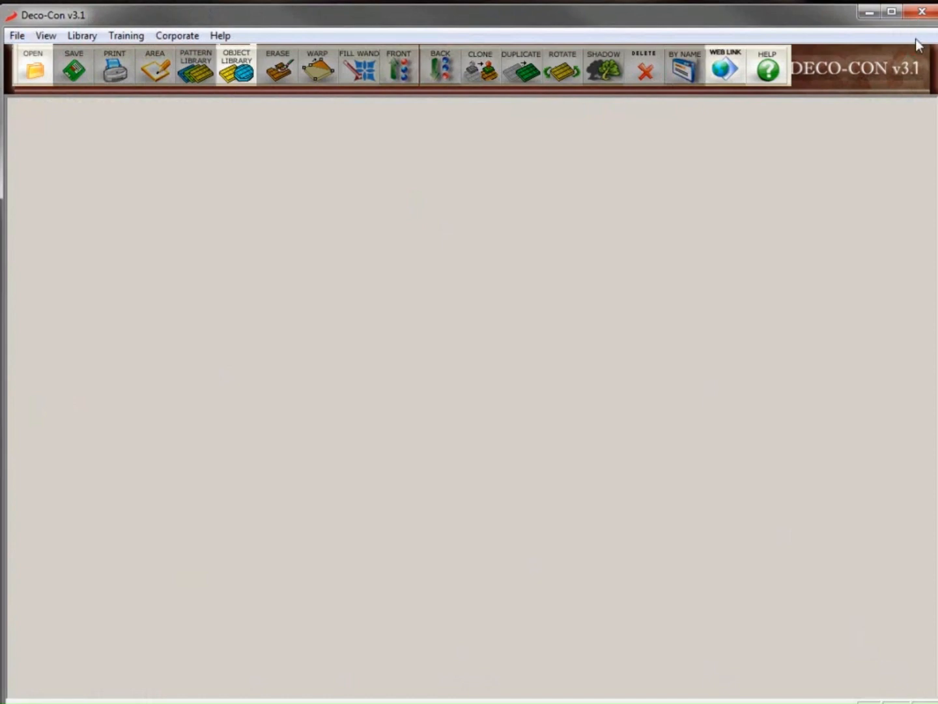
left_click(21, 56)
left_click(438, 473)
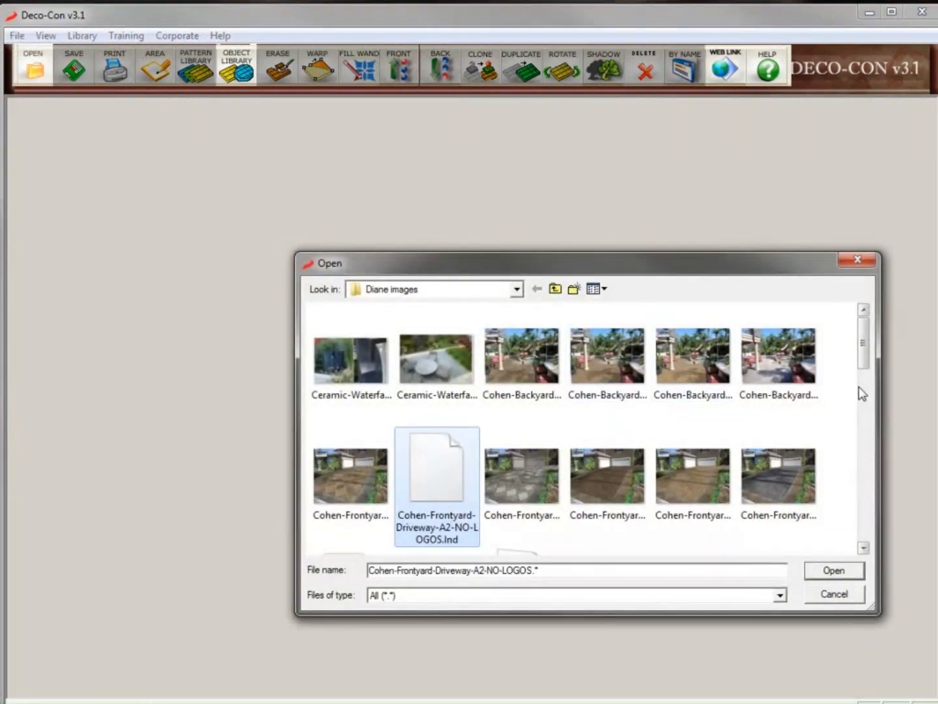
left_click(844, 572)
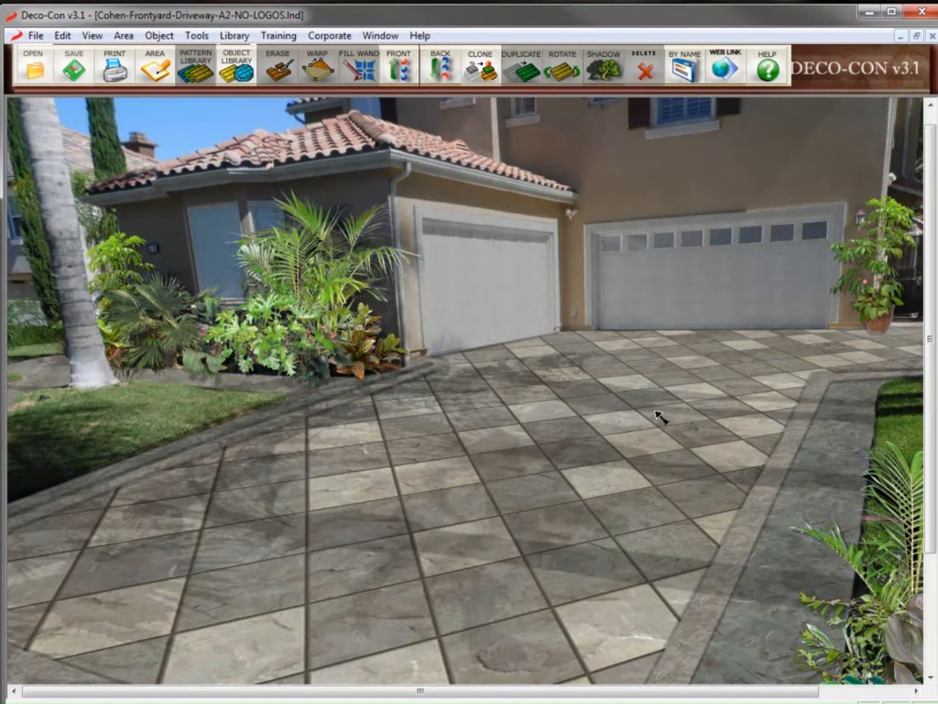
Swap the driveway's diagonal grey slate for a terracotta swatch from the CenturyStone 45 Tile library
left_click(234, 35)
mouse_move(295, 93)
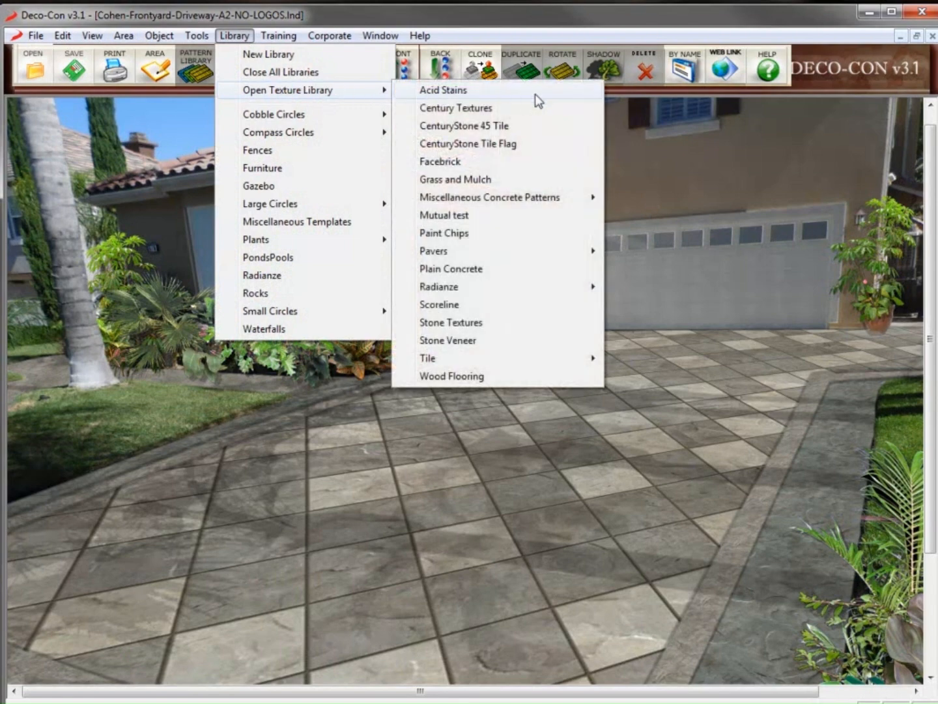
left_click(532, 130)
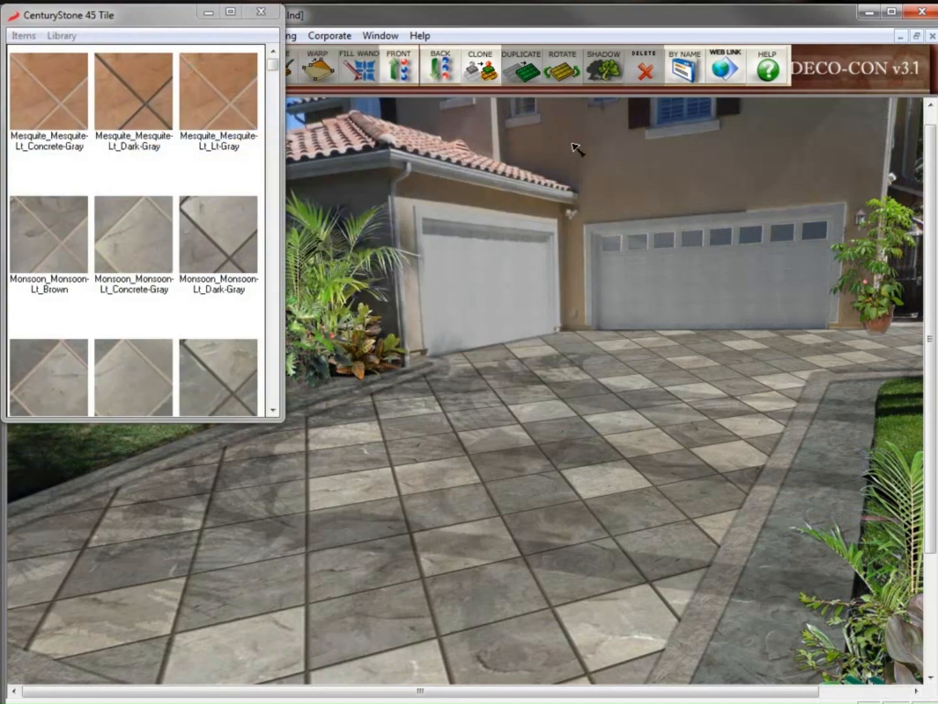
left_click(284, 417)
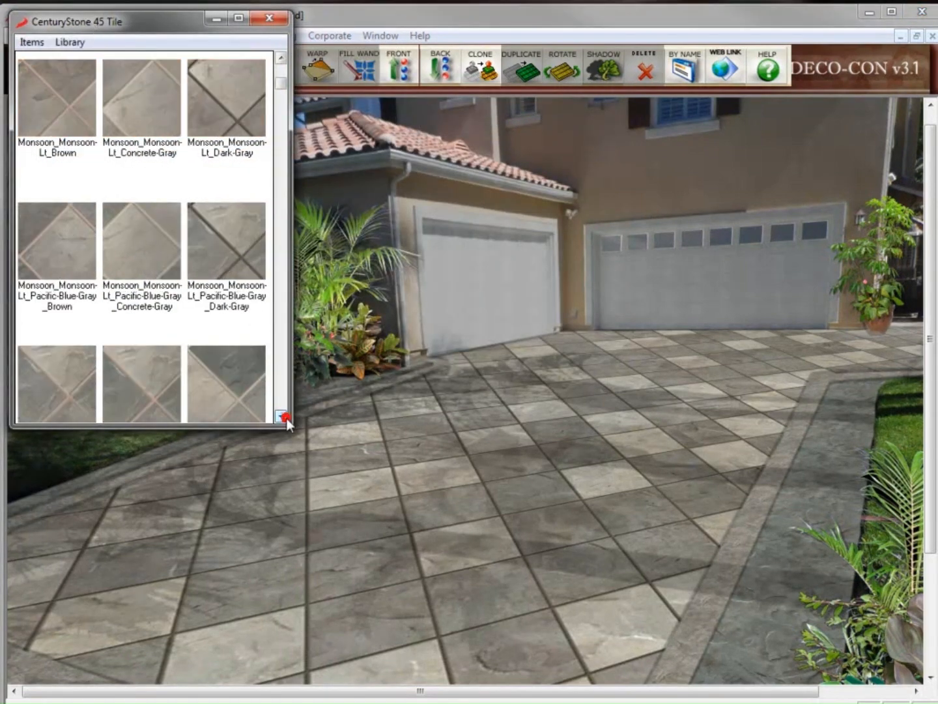
left_click(285, 417)
left_click(284, 417)
left_click(284, 417)
left_click(284, 417)
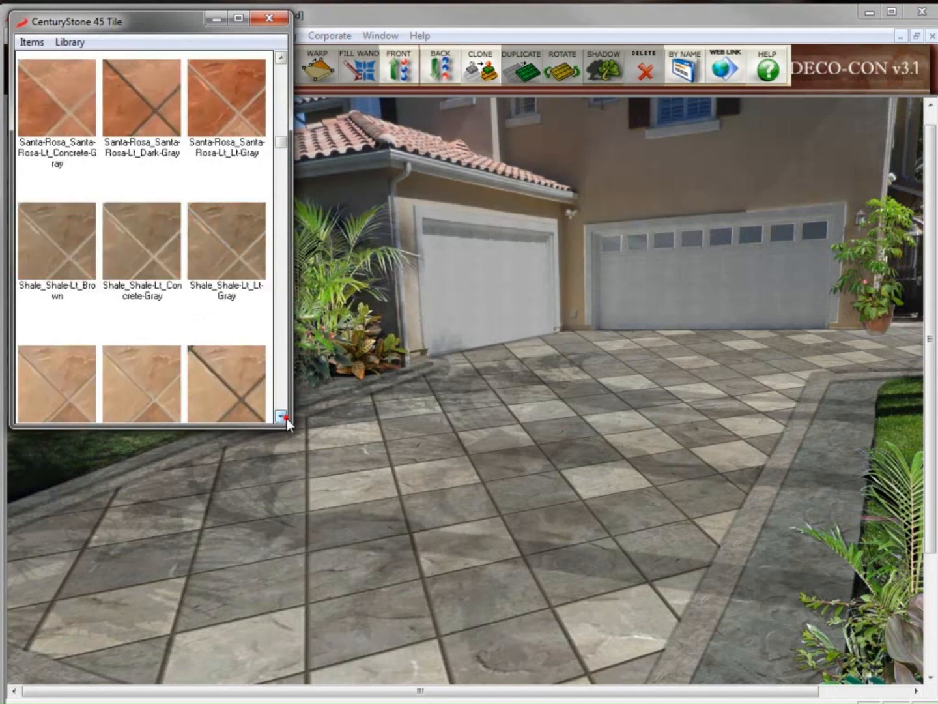
left_click(219, 374)
left_click(438, 466)
left_click(269, 19)
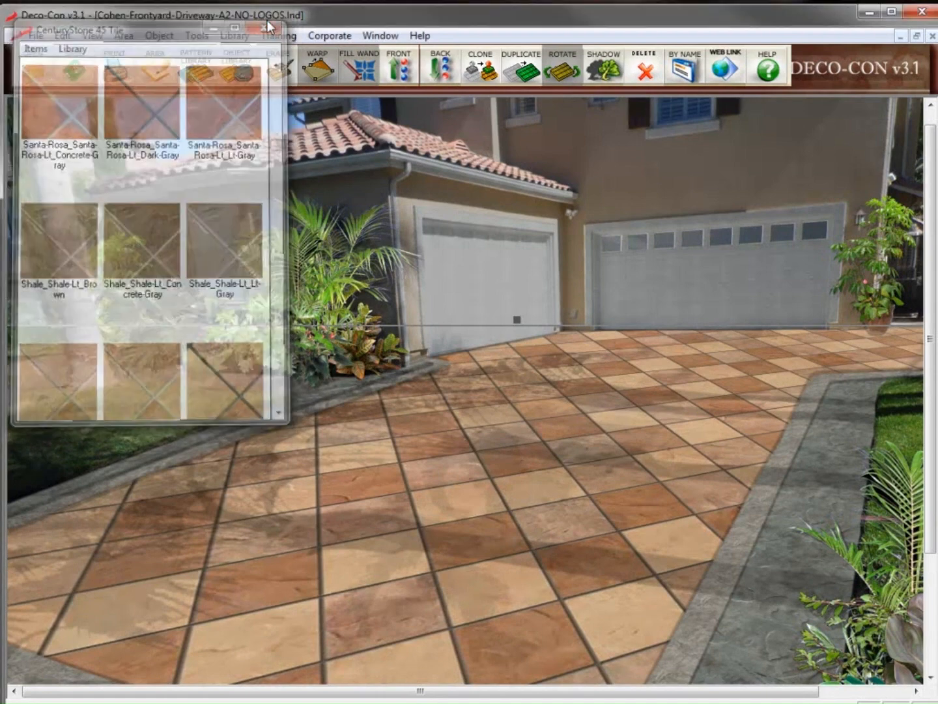
left_click(233, 35)
Texture the right walkway with Mesquite-Light from the Century Textures library
left_click(285, 90)
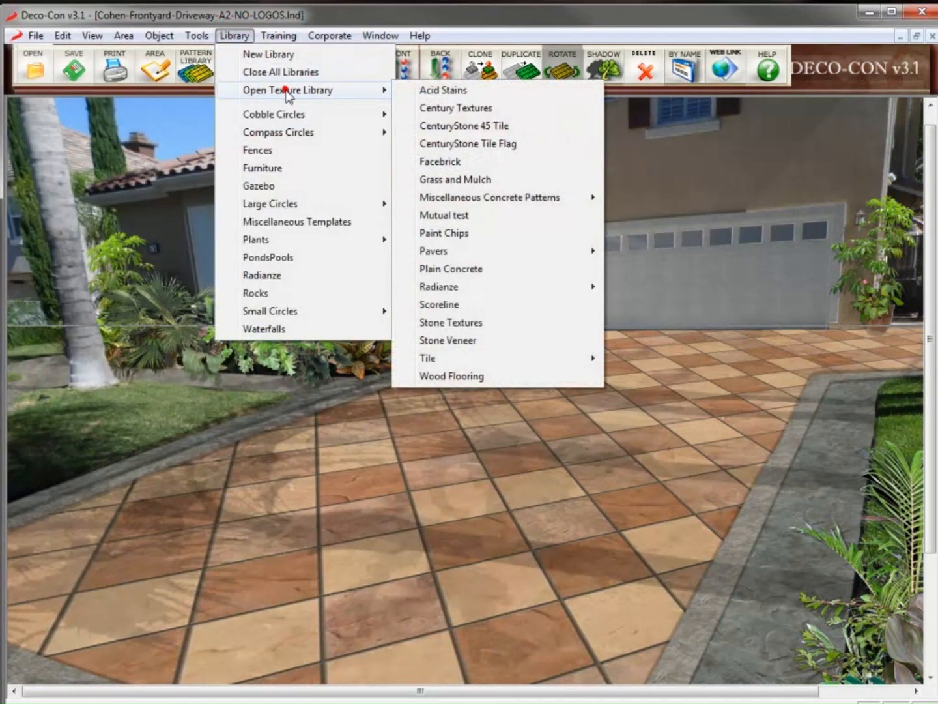
left_click(435, 108)
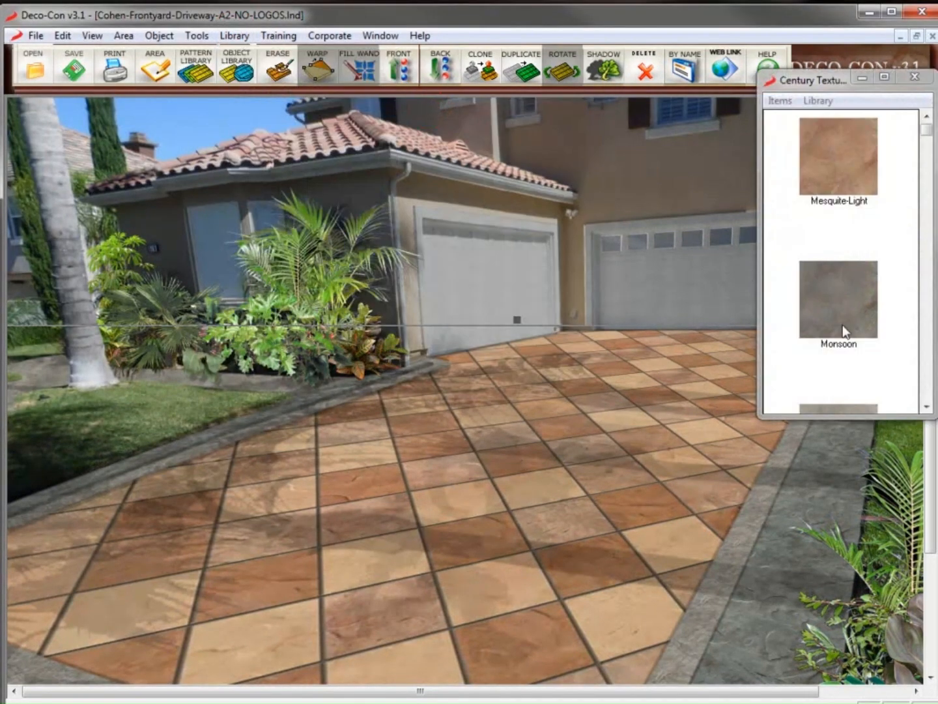
left_click(848, 186)
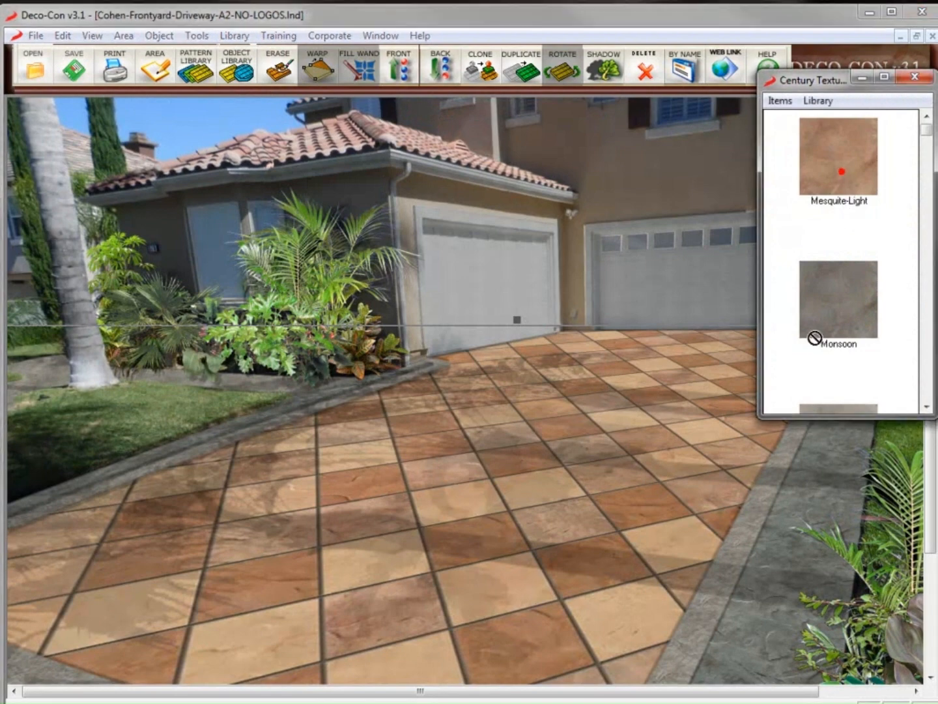
left_click(819, 514)
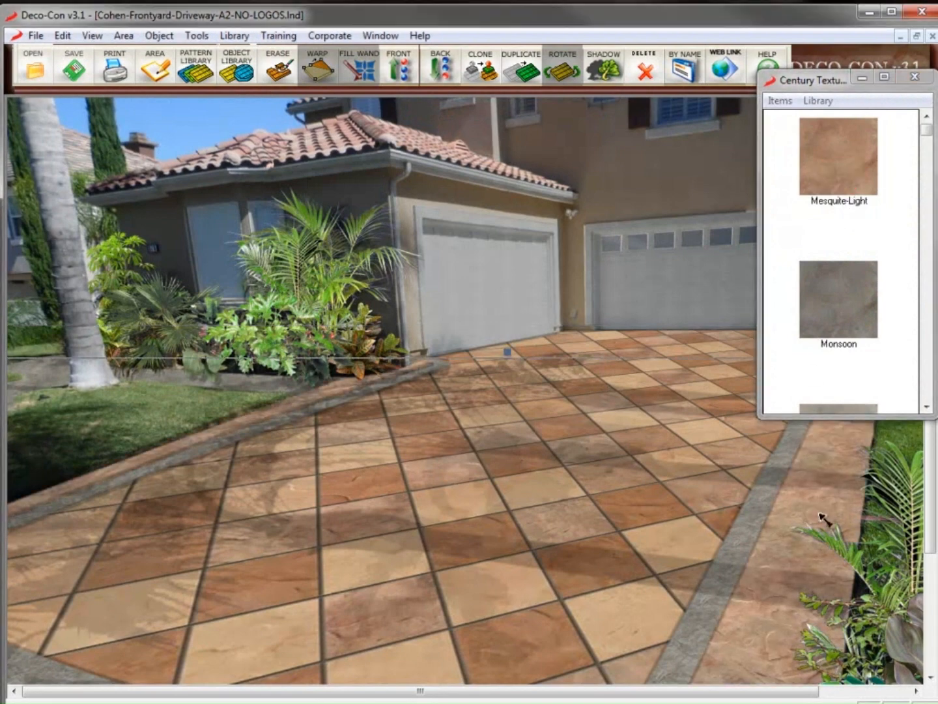
Turn the grey border bands orange with the Monterey-Light texture
left_click(926, 408)
left_click(926, 408)
left_click(926, 407)
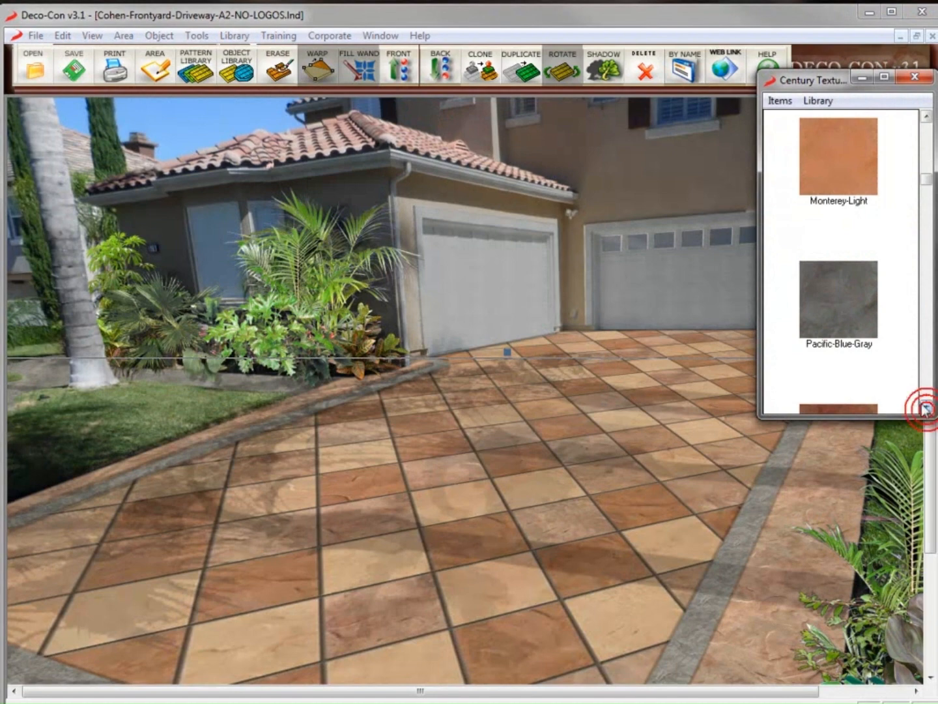
left_click(834, 155)
left_click(795, 447)
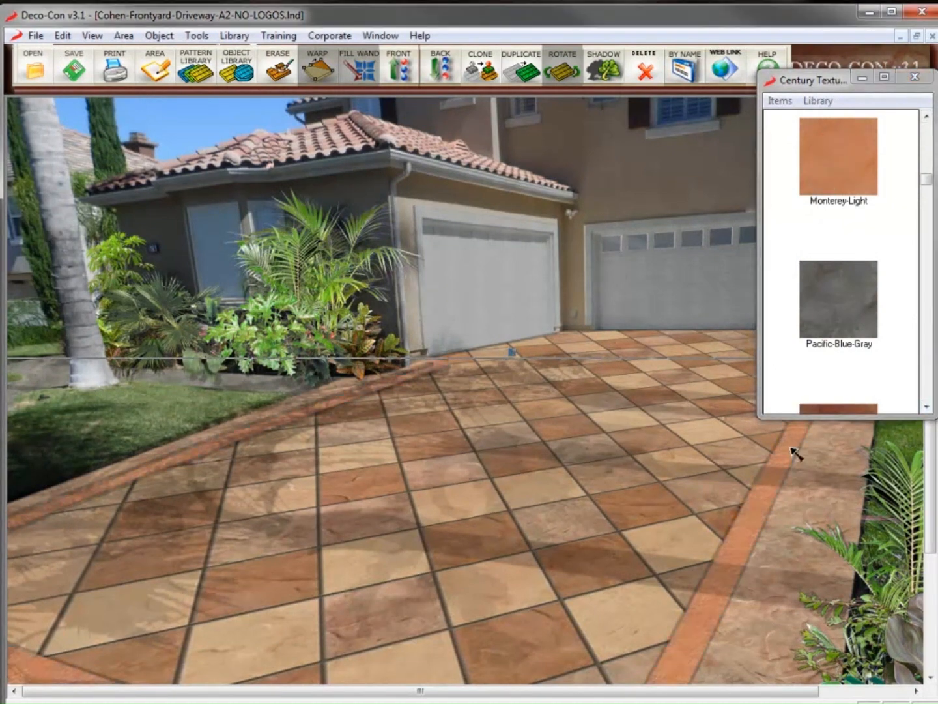